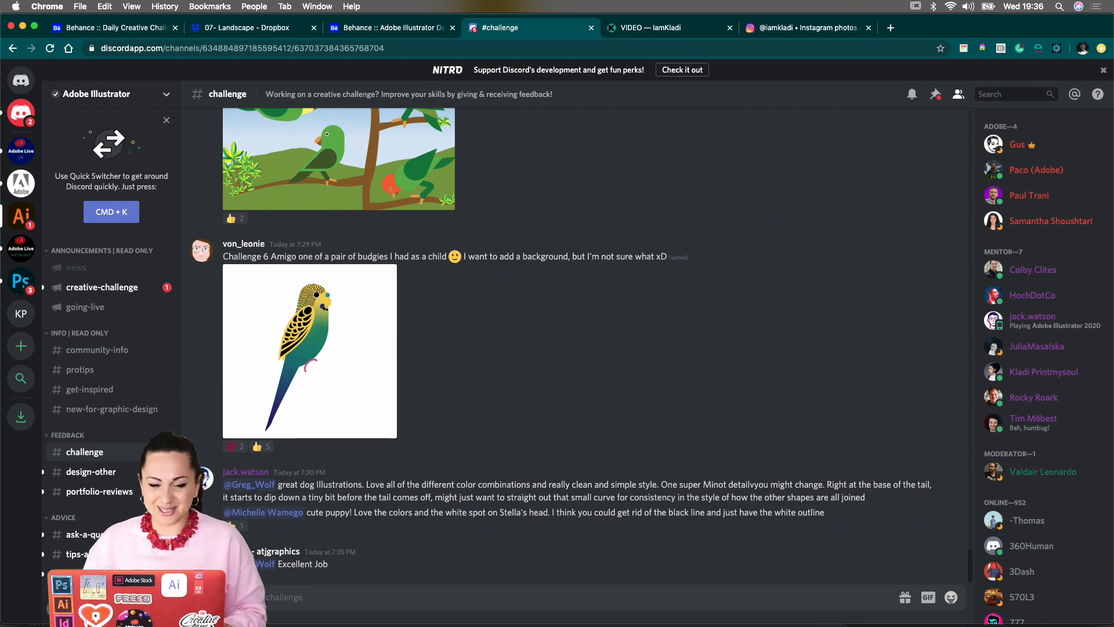
Check the 07- Landscape folder in Dropbox, then switch to Adobe Illustrator and look over the starter artboard with its colour palettes
{"action": "left_click", "coordinate": [255, 28]}
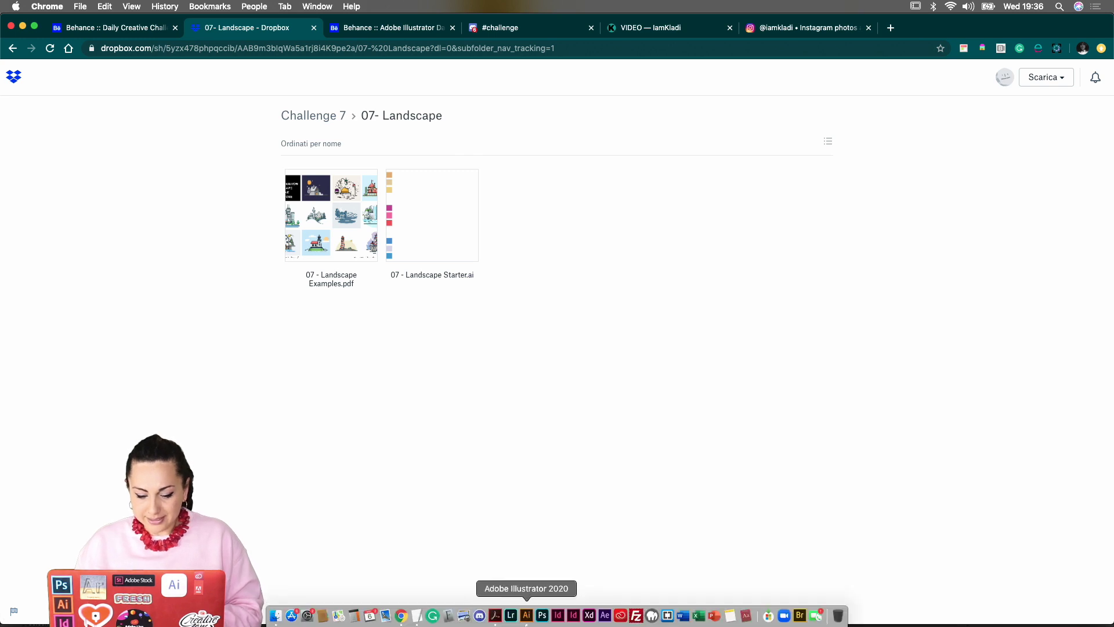
{"action": "left_click", "coordinate": [527, 620]}
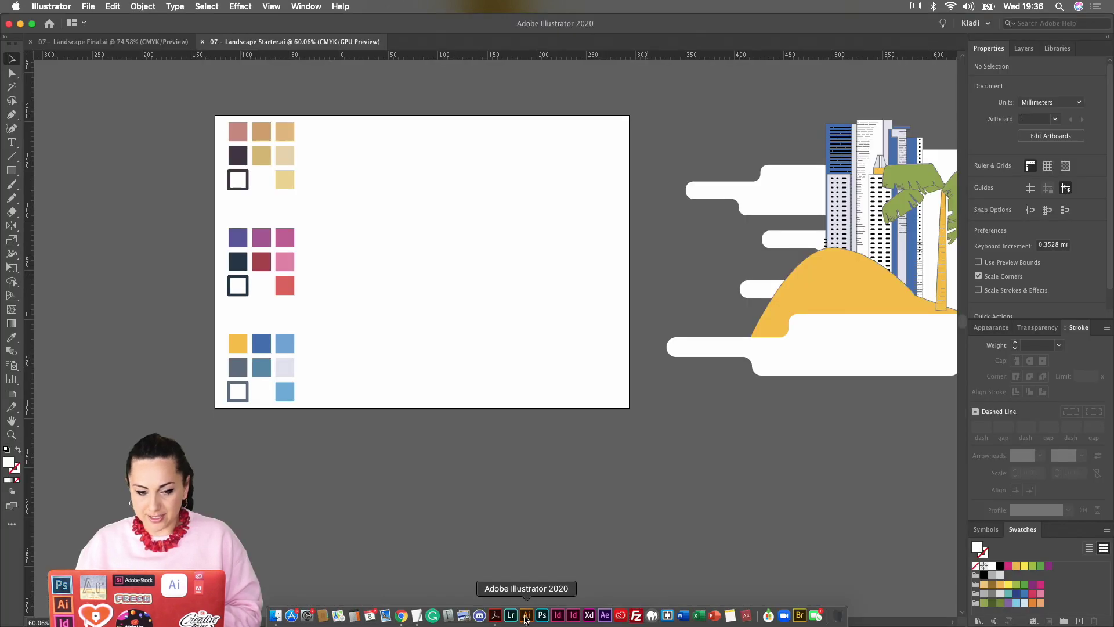
{"action": "scroll", "coordinate": [508, 403], "scroll_direction": "left", "scroll_amount": 3}
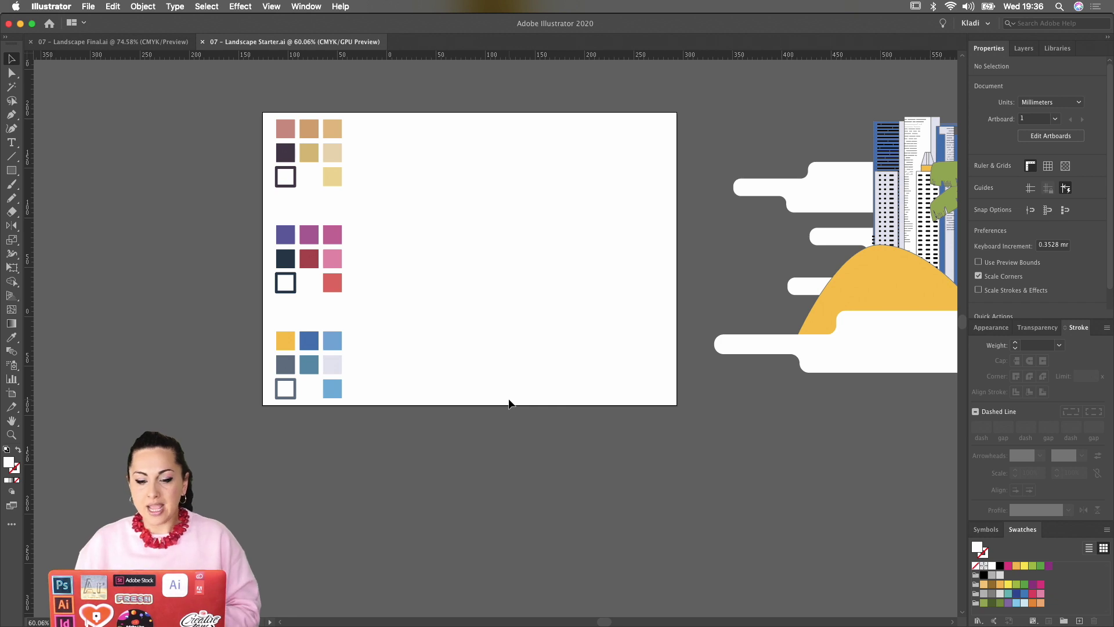
{"action": "scroll", "coordinate": [497, 331], "scroll_direction": "left", "scroll_amount": 3}
{"action": "scroll", "coordinate": [496, 330], "scroll_direction": "up", "scroll_amount": 1}
{"action": "scroll", "coordinate": [496, 328], "scroll_direction": "up", "scroll_amount": 2}
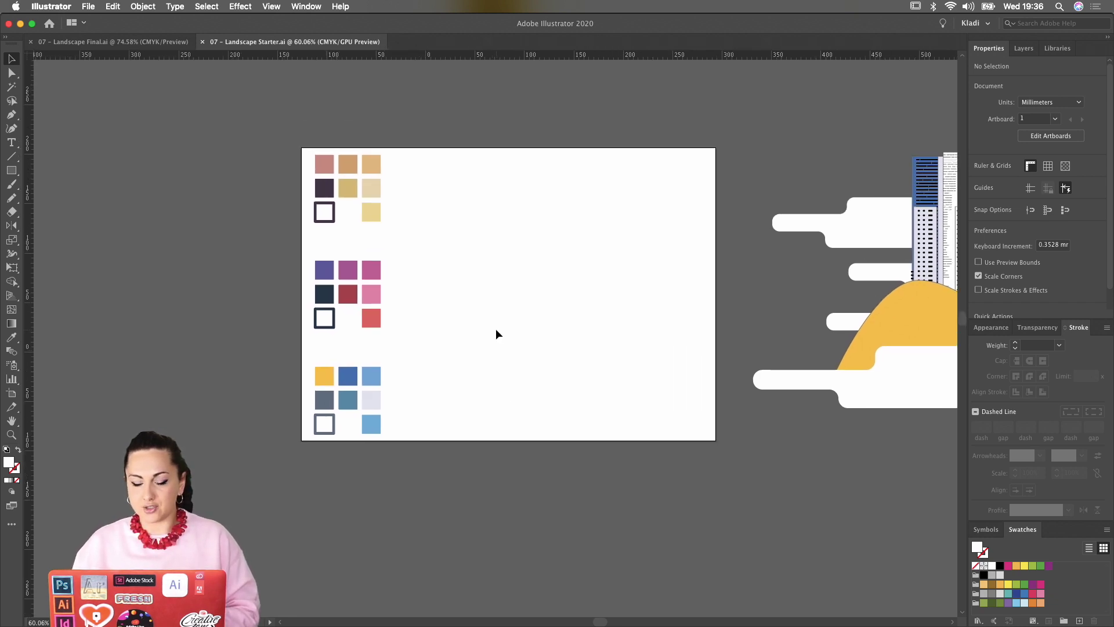
{"action": "scroll", "coordinate": [495, 328], "scroll_direction": "up", "scroll_amount": 5}
{"action": "scroll", "coordinate": [496, 328], "scroll_direction": "up", "scroll_amount": 1}
{"action": "scroll", "coordinate": [495, 329], "scroll_direction": "left", "scroll_amount": 1}
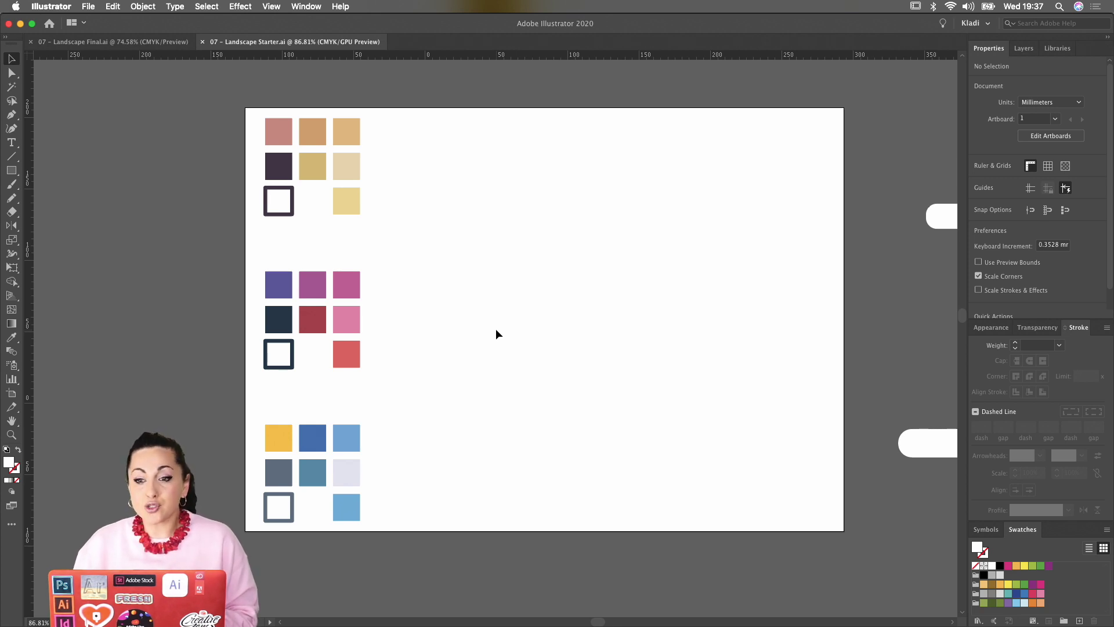
Switch to Acrobat and review both pages of flat outline illustrations in 07 - Landscape Examples.pdf
{"action": "mouse_move", "coordinate": [422, 623]}
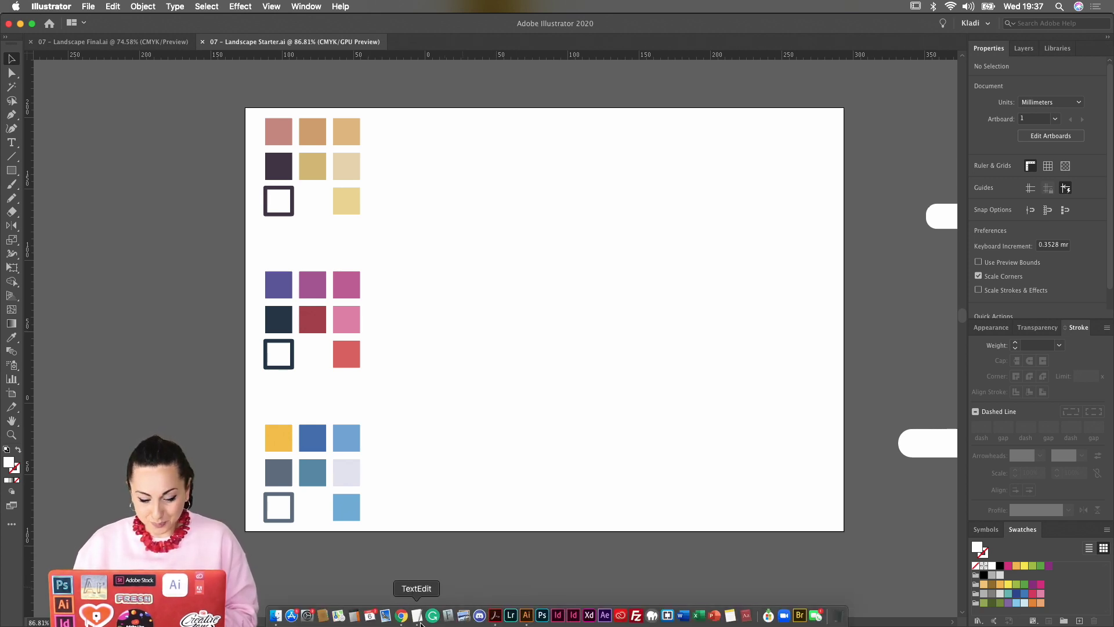
{"action": "left_click", "coordinate": [496, 620]}
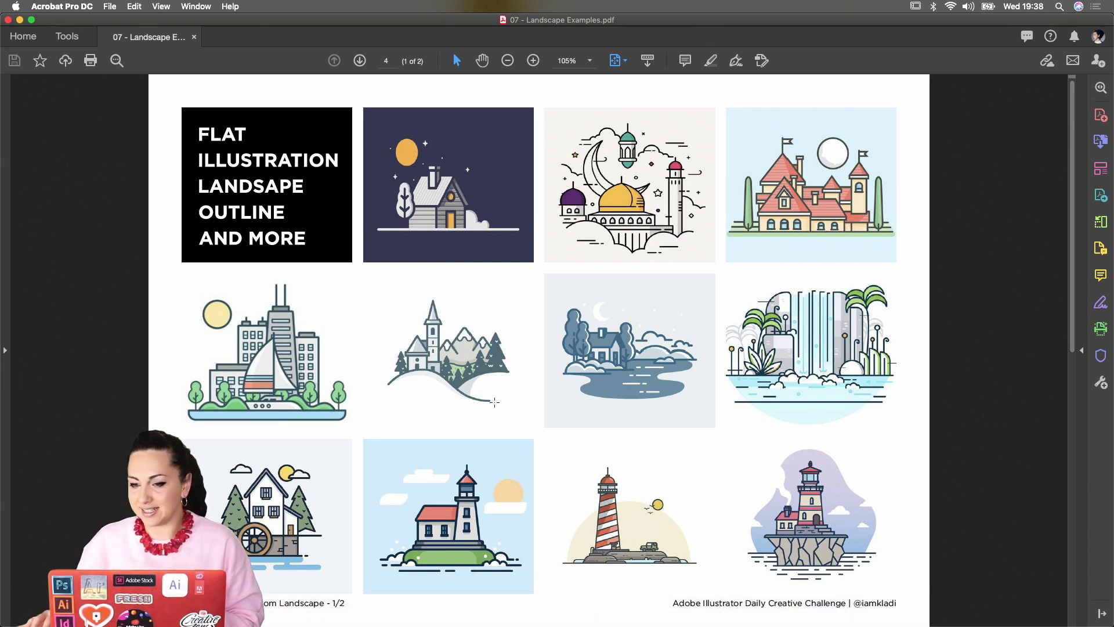
{"action": "mouse_move", "coordinate": [683, 622]}
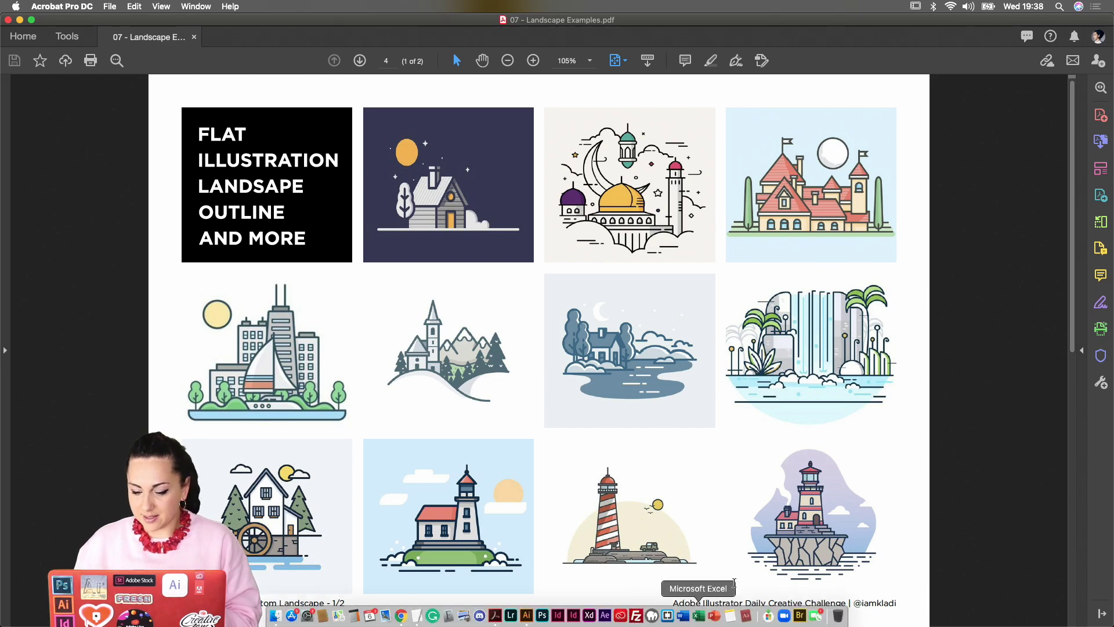
{"action": "scroll", "coordinate": [992, 462], "scroll_direction": "down", "scroll_amount": 3}
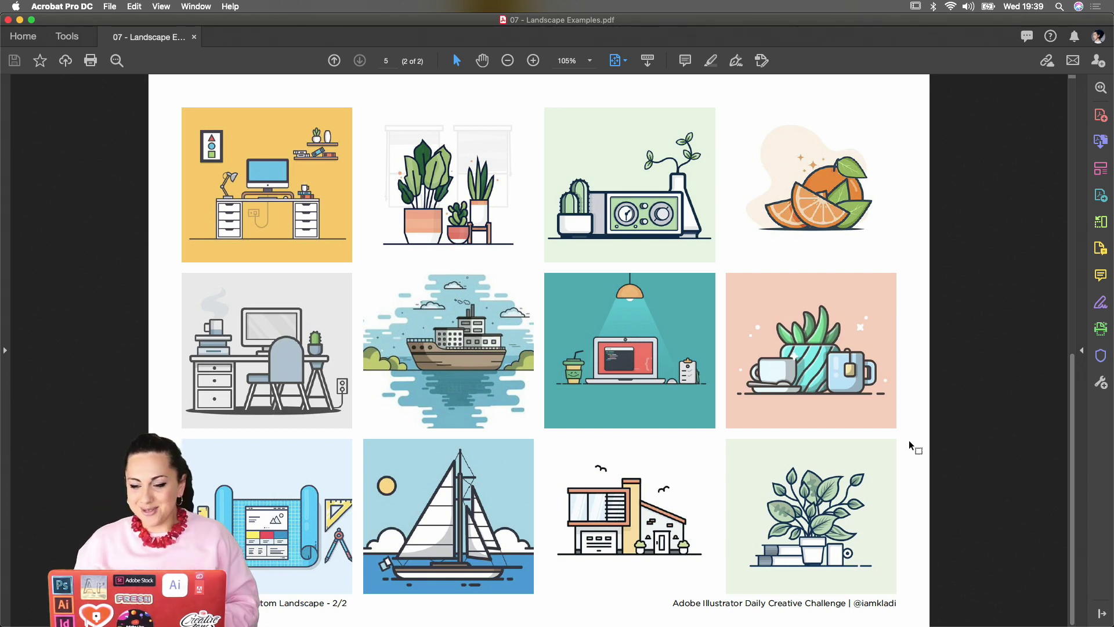
{"action": "key", "text": "Left"}
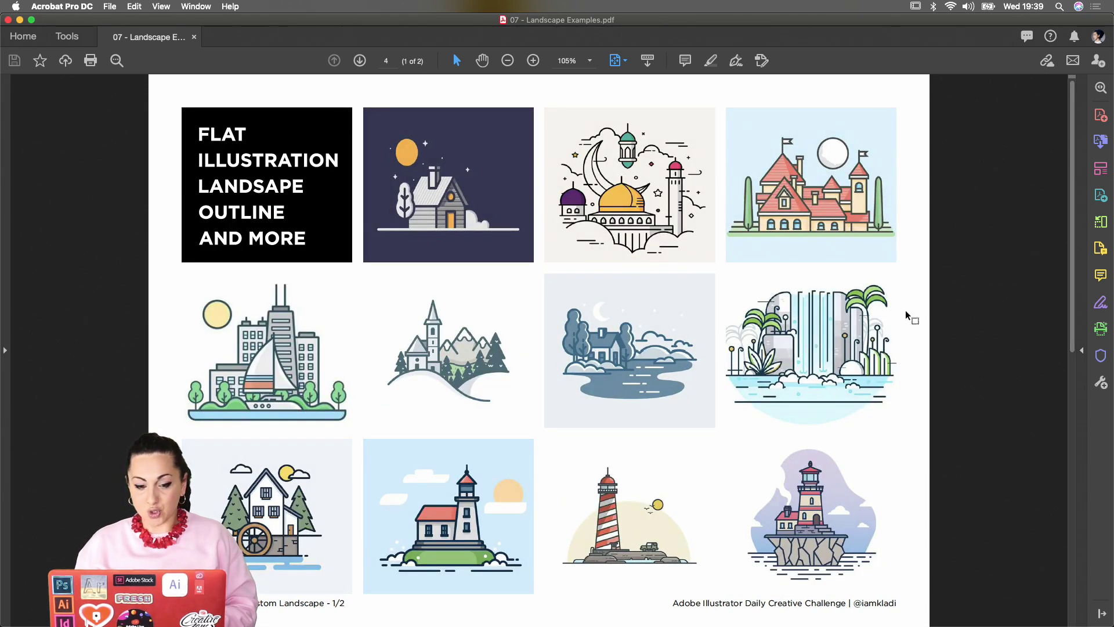
Switch back to Illustrator and examine the skyline, plants and reference photos in the 07 – Landscape Final.ai document
{"action": "mouse_move", "coordinate": [634, 623]}
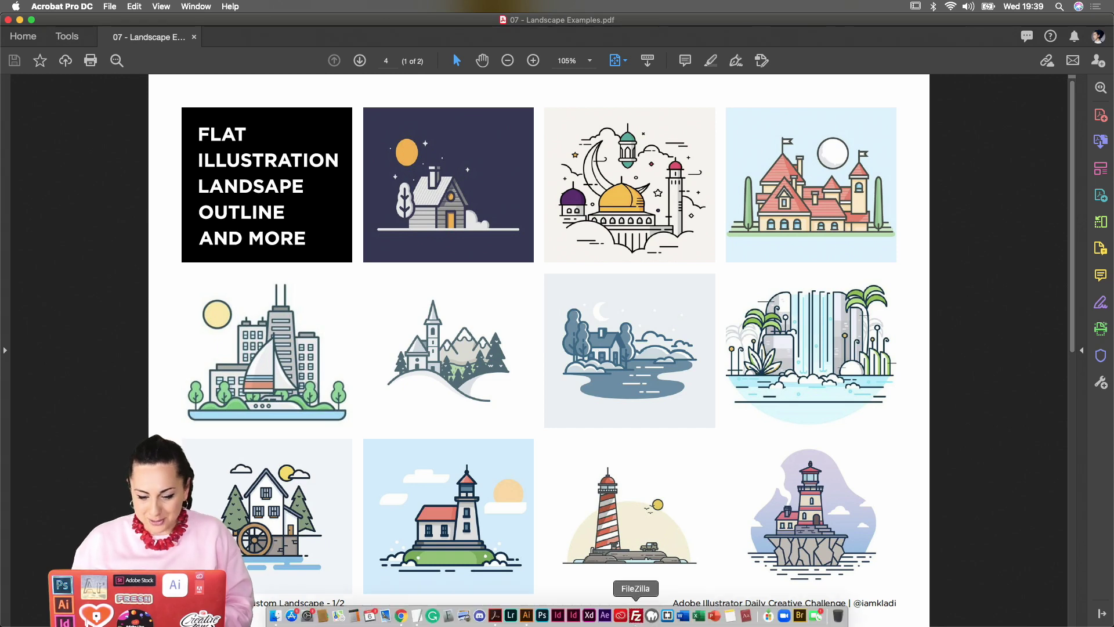
{"action": "left_click", "coordinate": [525, 622]}
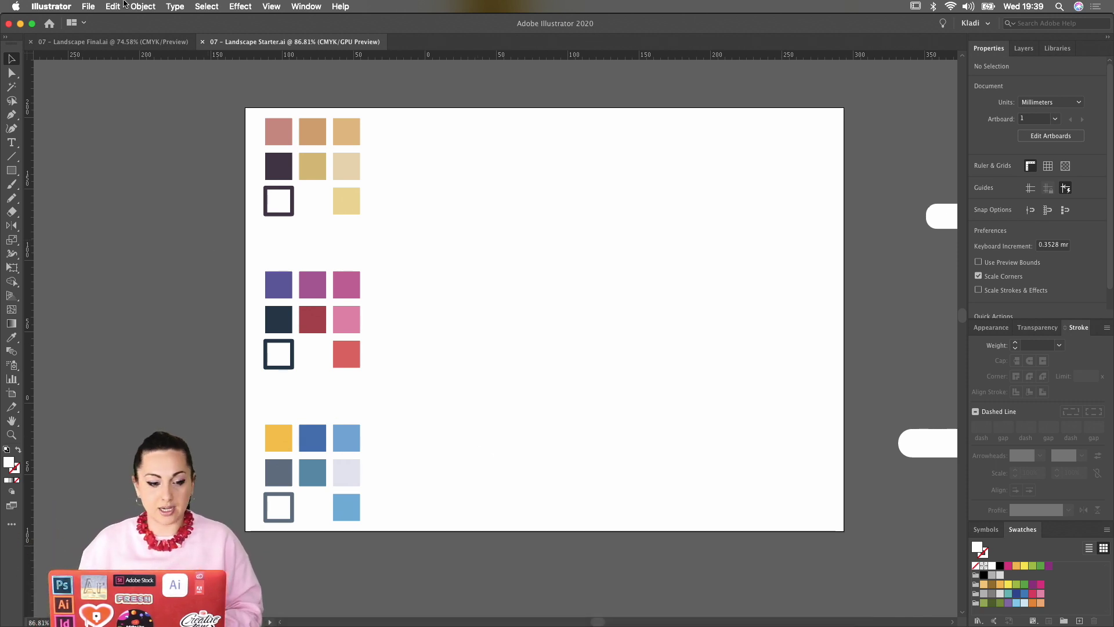
{"action": "left_click", "coordinate": [112, 43]}
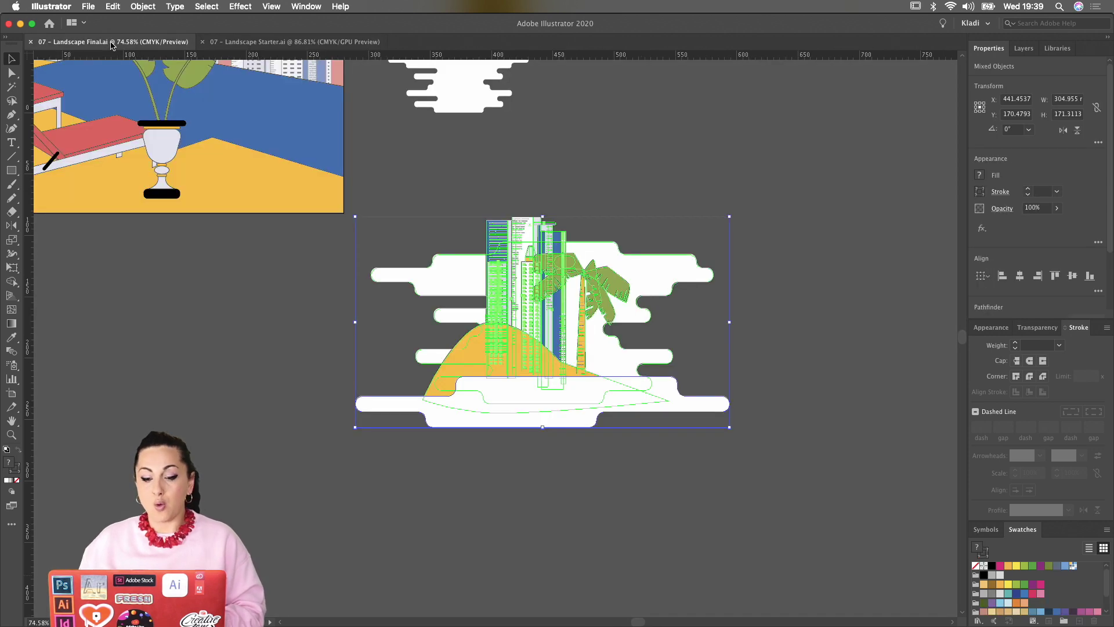
{"action": "scroll", "coordinate": [239, 85], "scroll_direction": "up", "scroll_amount": 10}
{"action": "scroll", "coordinate": [239, 85], "scroll_direction": "left", "scroll_amount": 6}
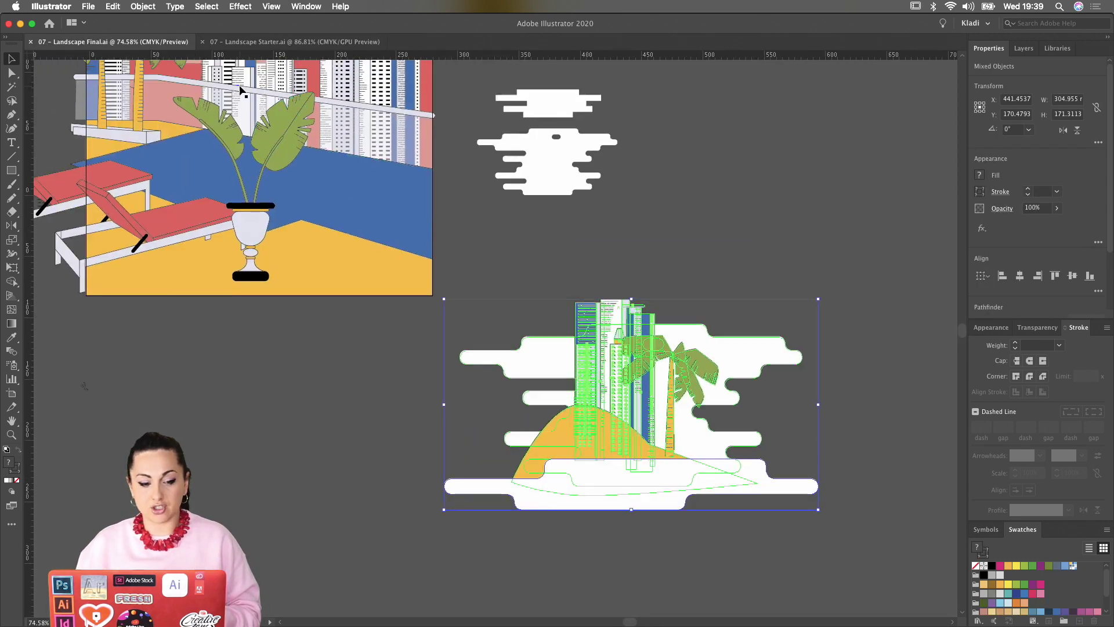
{"action": "scroll", "coordinate": [239, 85], "scroll_direction": "up", "scroll_amount": 2}
{"action": "scroll", "coordinate": [239, 84], "scroll_direction": "left", "scroll_amount": 2}
{"action": "left_click", "coordinate": [239, 85]}
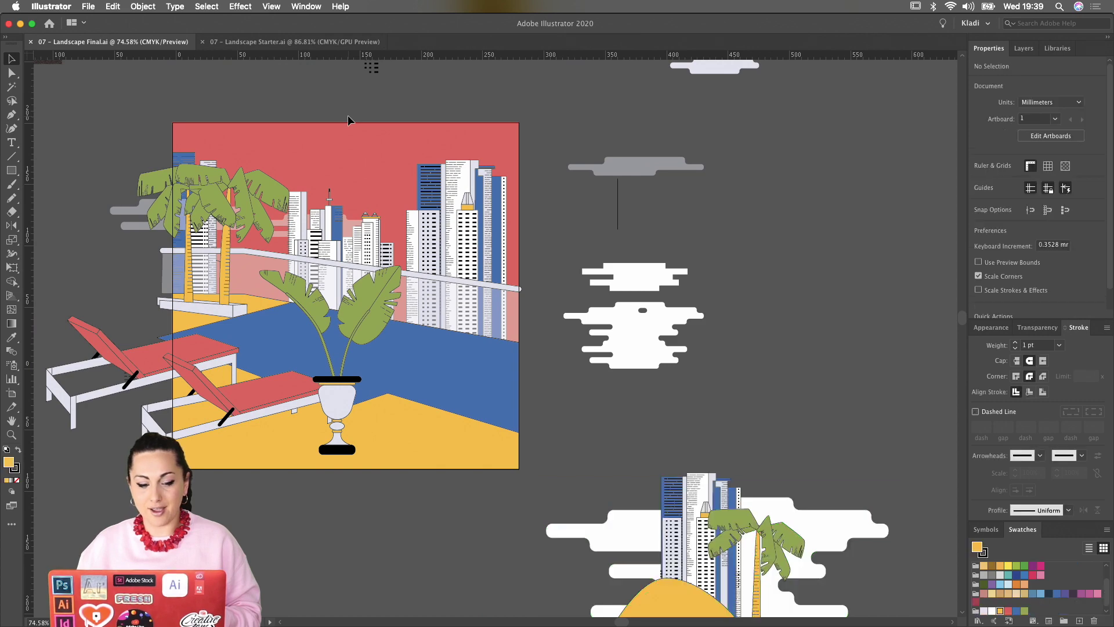
{"action": "scroll", "coordinate": [446, 195], "scroll_direction": "up", "scroll_amount": 5}
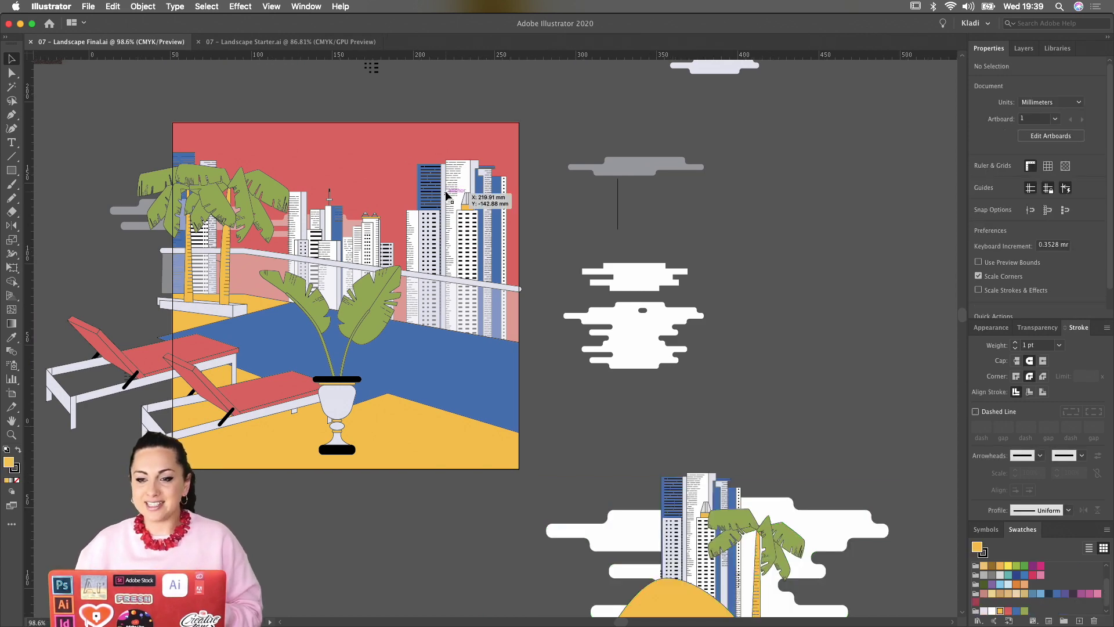
{"action": "scroll", "coordinate": [446, 196], "scroll_direction": "left", "scroll_amount": 8}
{"action": "scroll", "coordinate": [447, 197], "scroll_direction": "down", "scroll_amount": 3}
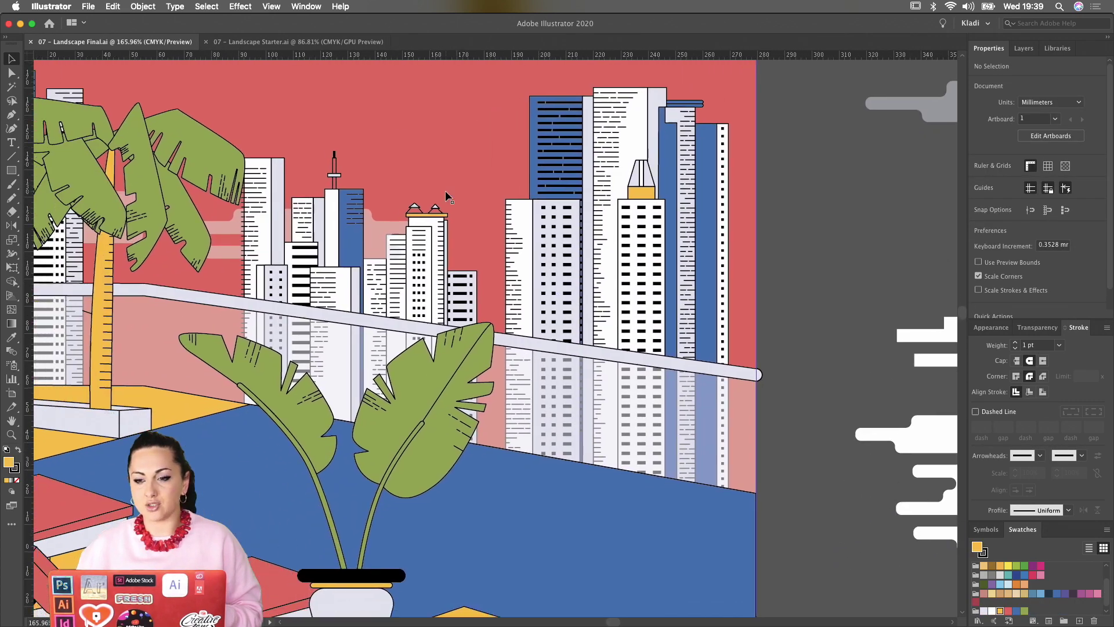
{"action": "scroll", "coordinate": [445, 196], "scroll_direction": "left", "scroll_amount": 2}
{"action": "scroll", "coordinate": [446, 196], "scroll_direction": "down", "scroll_amount": 1}
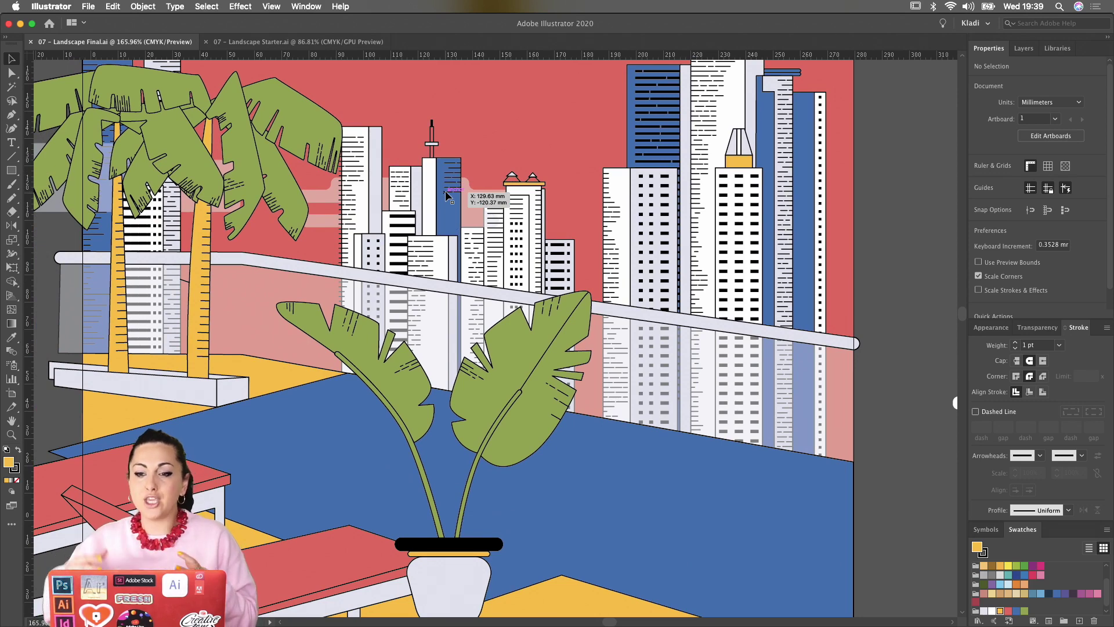
{"action": "scroll", "coordinate": [446, 196], "scroll_direction": "up", "scroll_amount": 4}
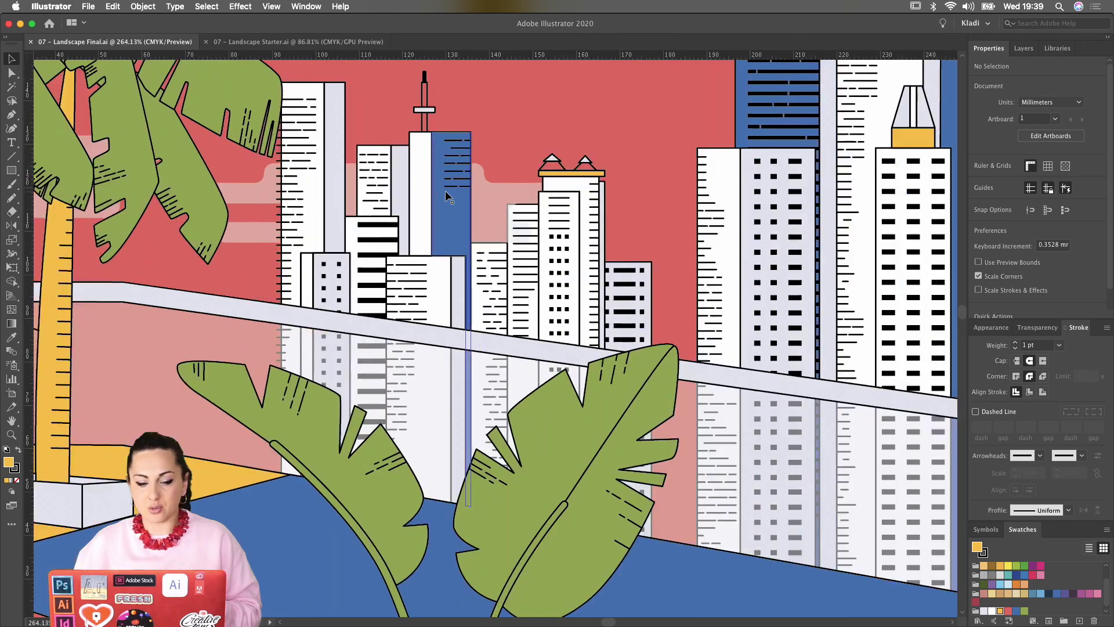
{"action": "scroll", "coordinate": [445, 190], "scroll_direction": "down", "scroll_amount": 1}
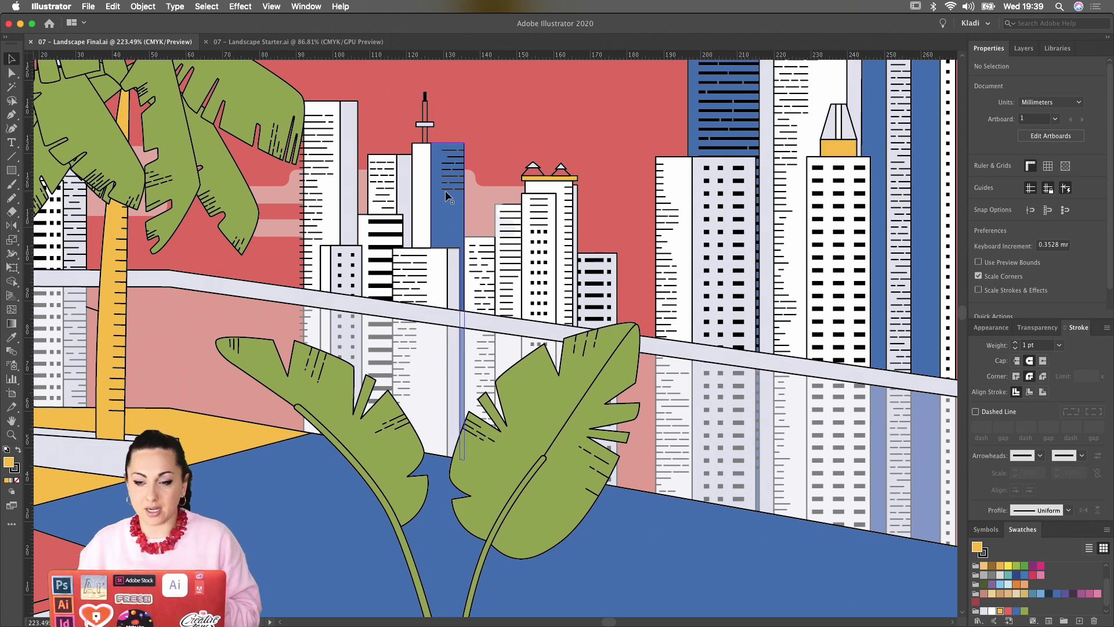
{"action": "scroll", "coordinate": [444, 190], "scroll_direction": "down", "scroll_amount": 3}
{"action": "scroll", "coordinate": [444, 190], "scroll_direction": "down", "scroll_amount": 9}
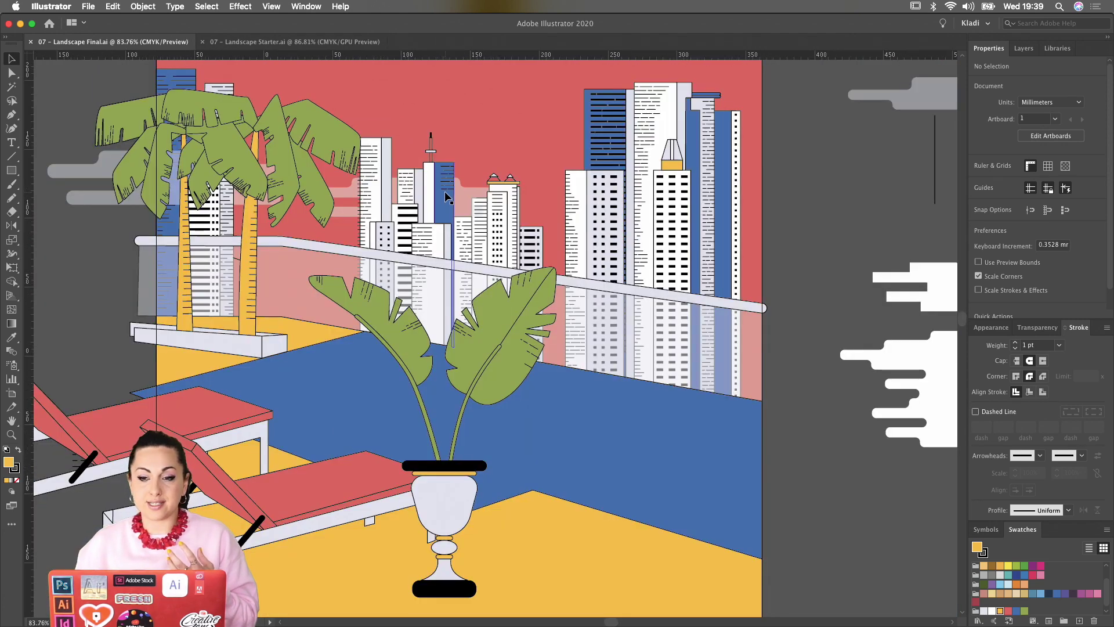
{"action": "scroll", "coordinate": [447, 198], "scroll_direction": "up", "scroll_amount": 8}
{"action": "scroll", "coordinate": [446, 197], "scroll_direction": "left", "scroll_amount": 8}
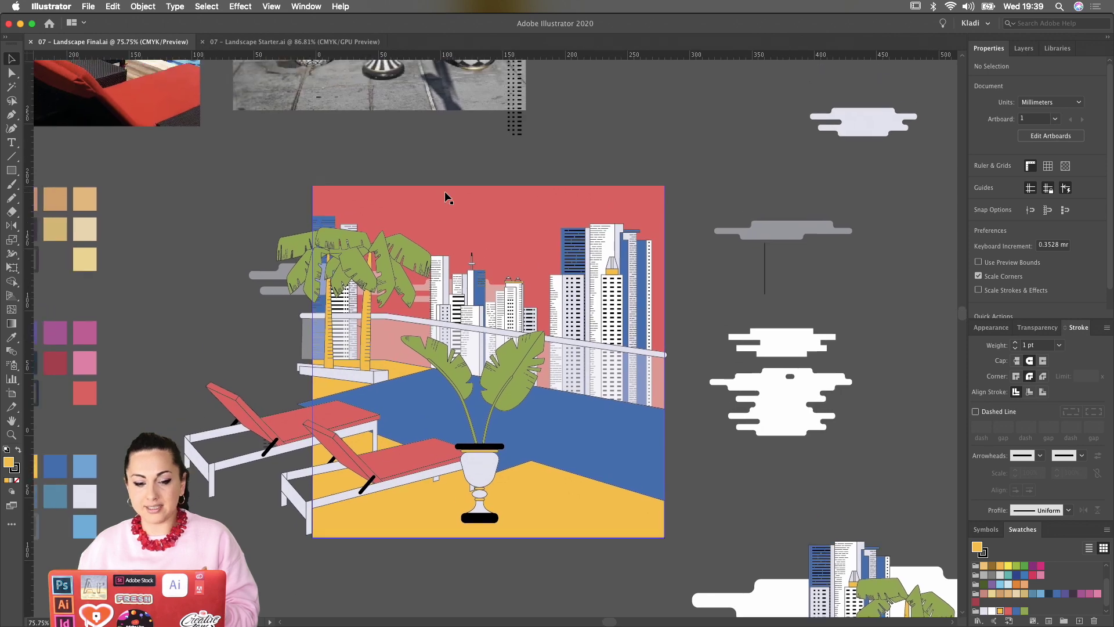
{"action": "scroll", "coordinate": [446, 198], "scroll_direction": "down", "scroll_amount": 5}
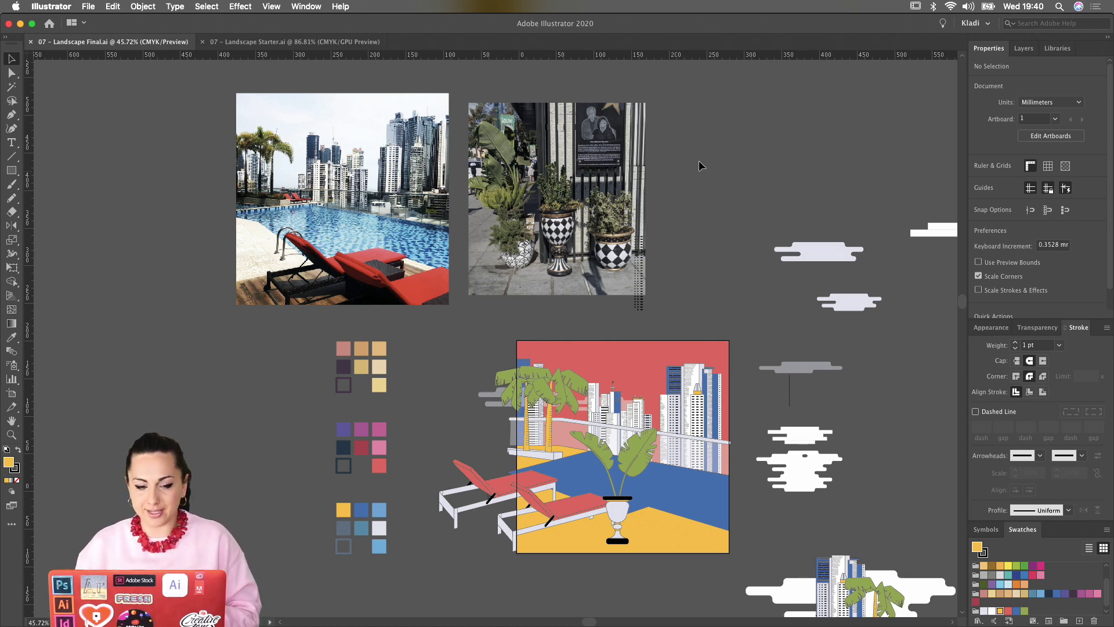
In 07 – Landscape Starter.ai, draw a rectangle about 174 by 14 mm beside the top palette and fill it with that palette's light beige
{"action": "left_click", "coordinate": [361, 43]}
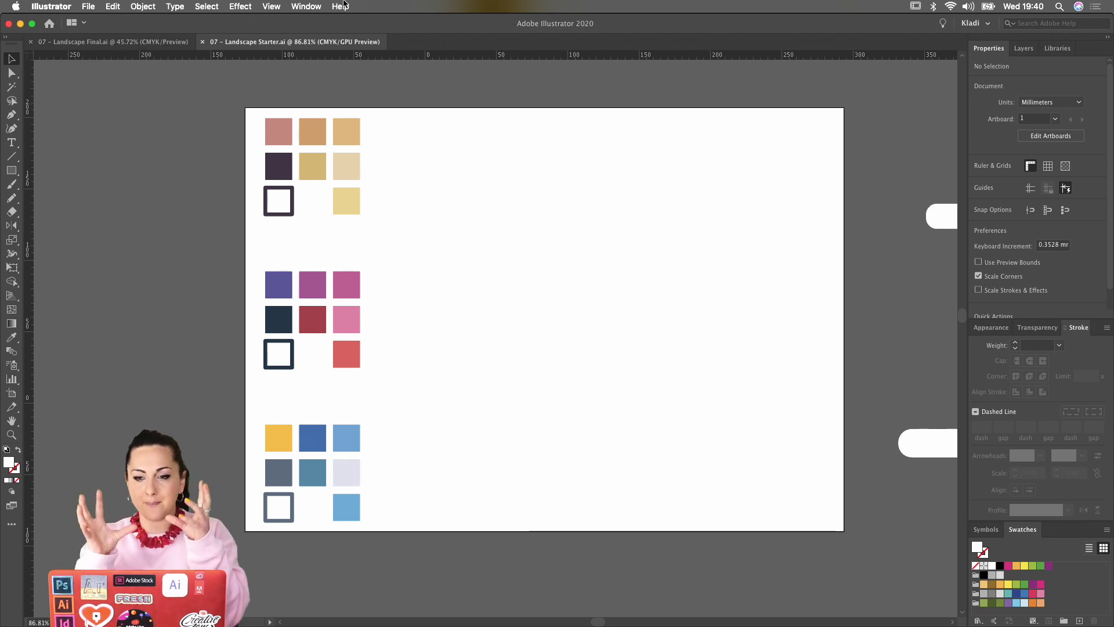
{"action": "scroll", "coordinate": [468, 154], "scroll_direction": "down", "scroll_amount": 1}
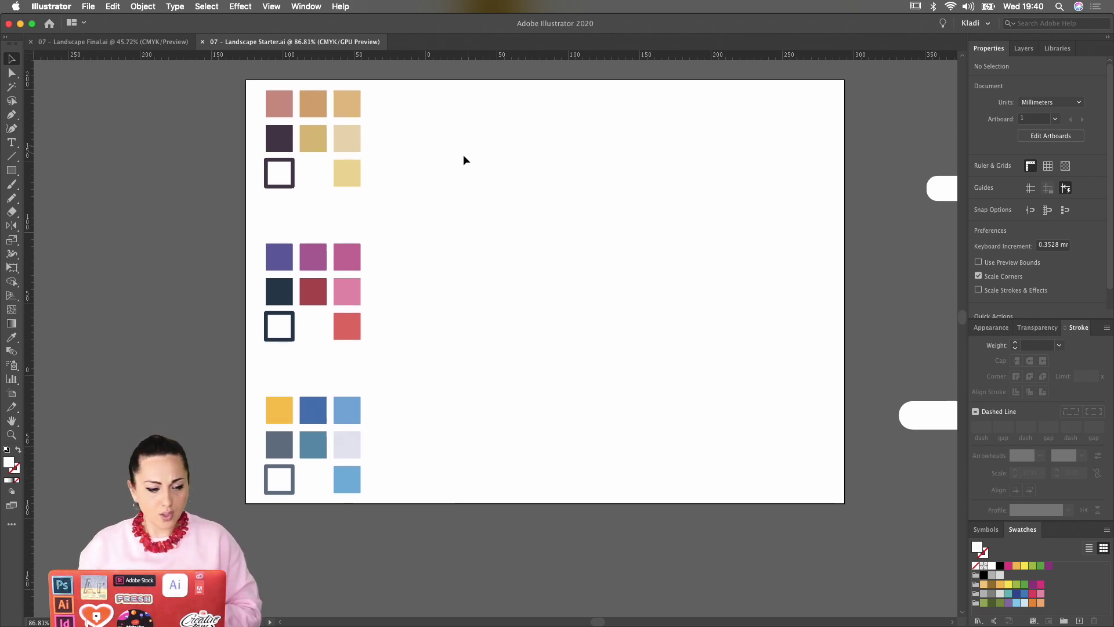
{"action": "left_click", "coordinate": [11, 170]}
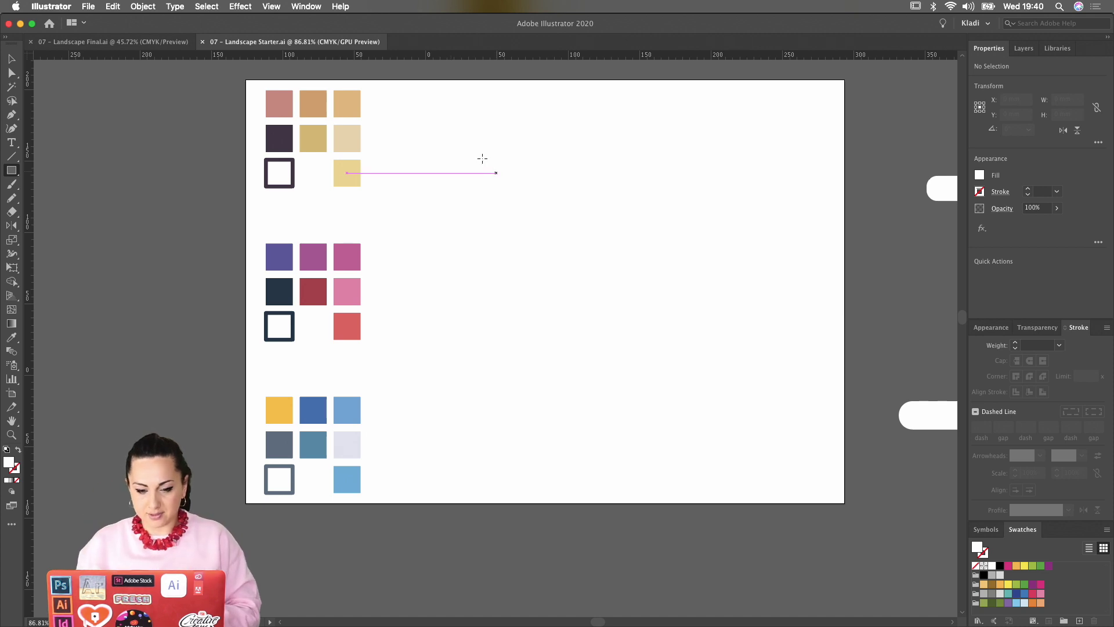
{"action": "left_click_drag", "start_coordinate": [481, 160], "coordinate": [730, 180]}
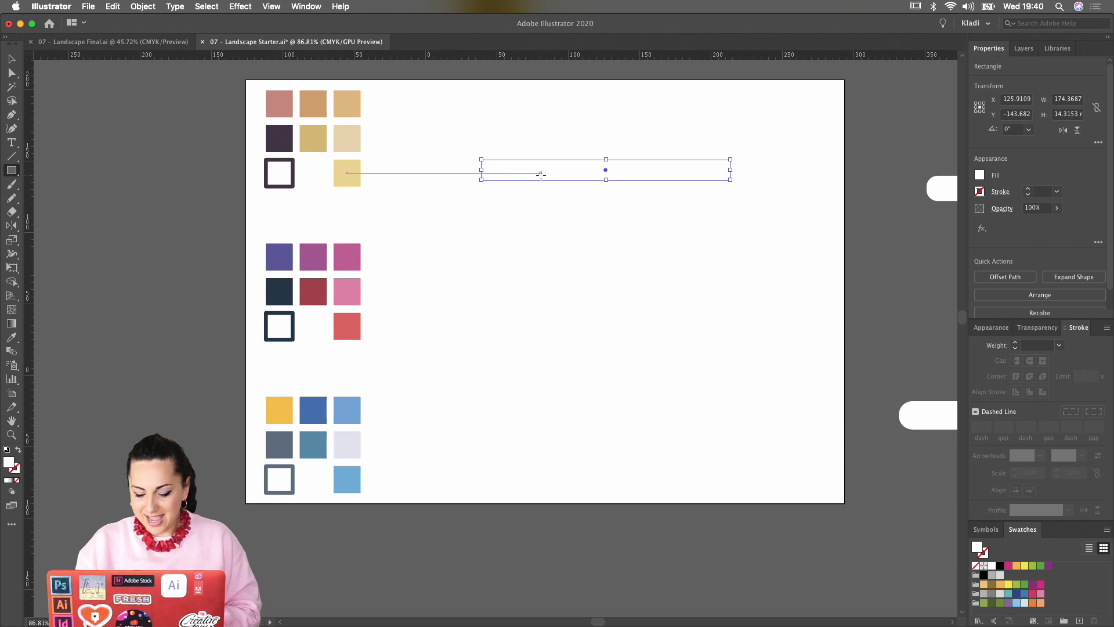
{"action": "key", "text": "i"}
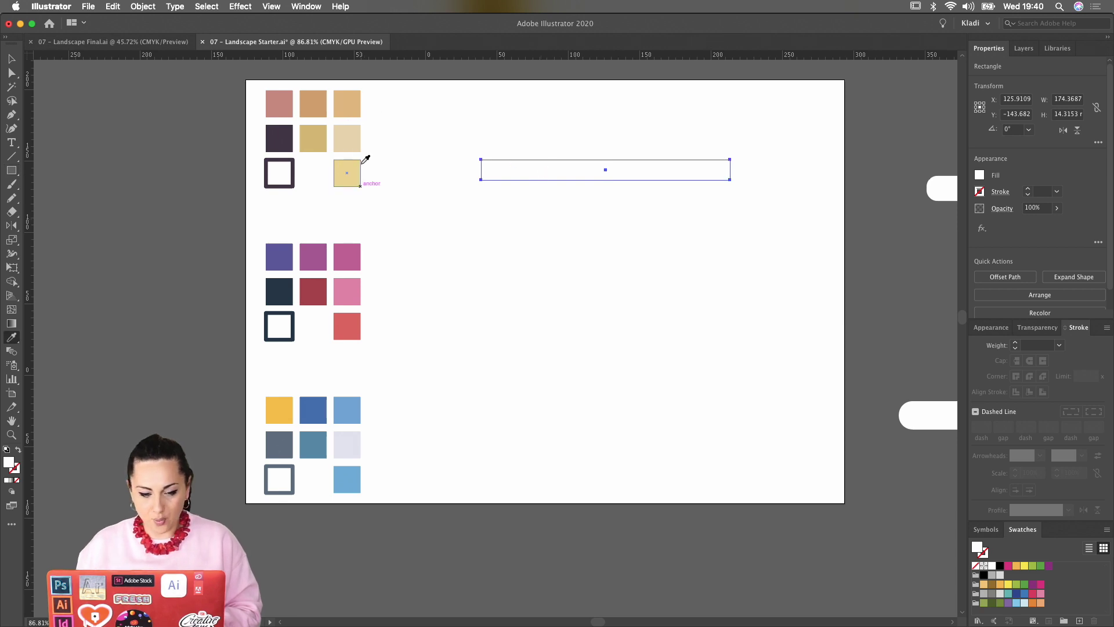
{"action": "left_click", "coordinate": [353, 141]}
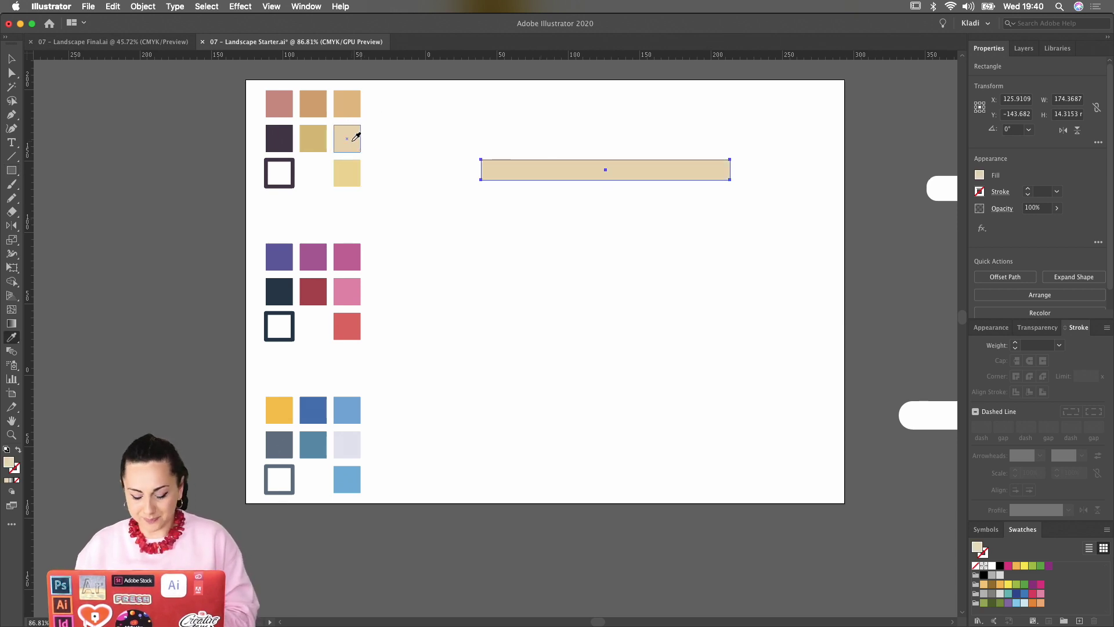
Duplicate the beige rectangle straight down at about 13 mm spacing until six slightly overlapping strips are stacked
{"action": "key", "text": "v"}
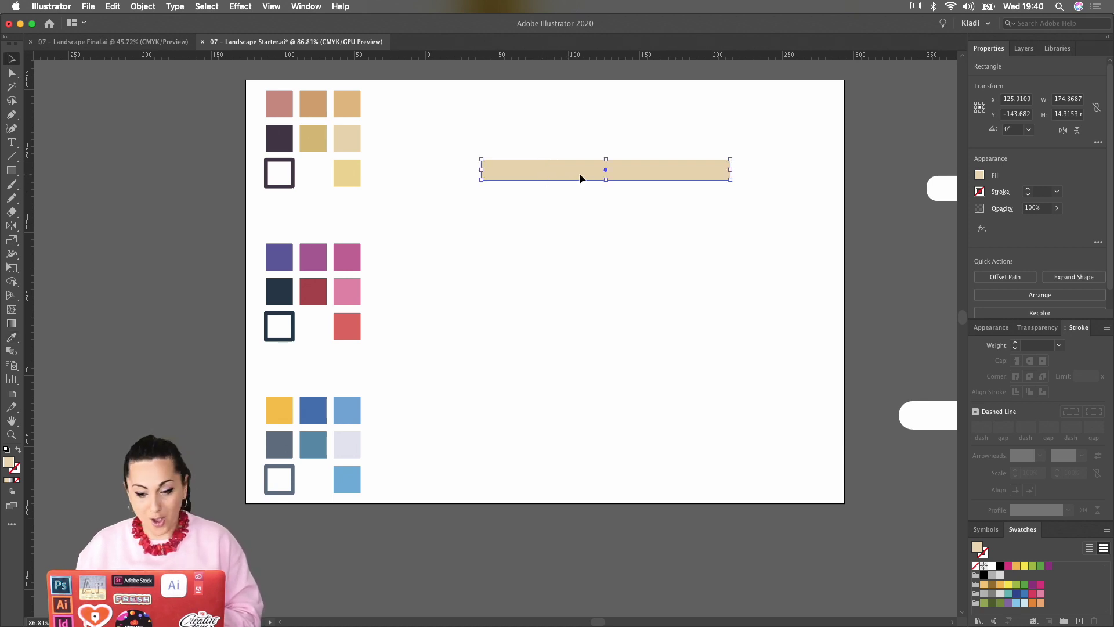
{"action": "left_click_drag", "start_coordinate": [579, 173], "coordinate": [577, 193]}
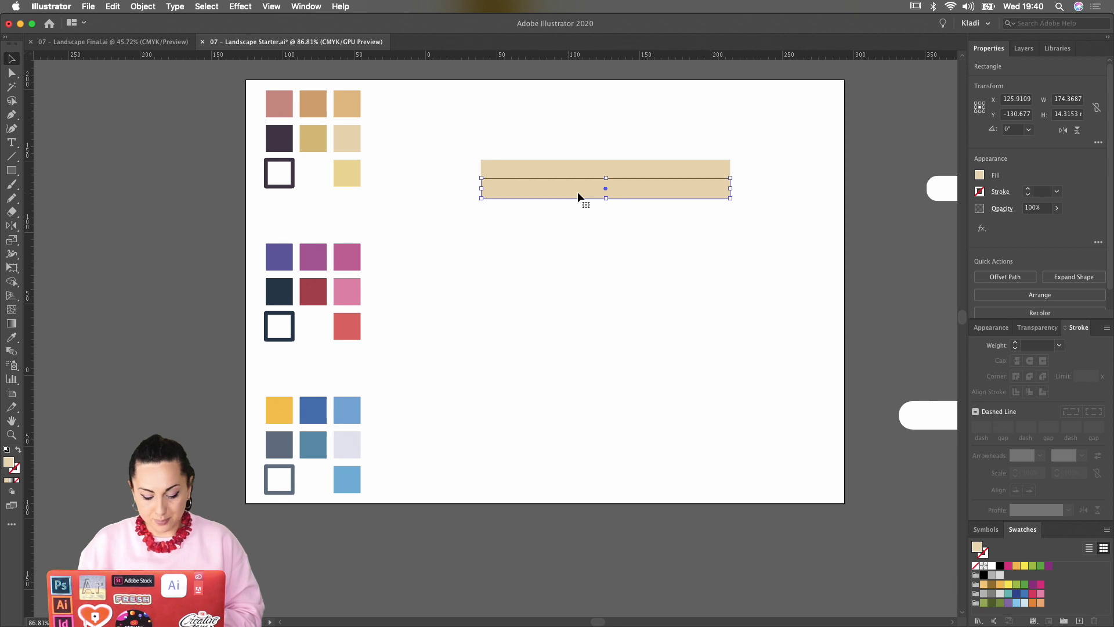
{"action": "key", "text": "super+d"}
{"action": "key", "text": "super+d"}
{"action": "key", "text": "super+d"}
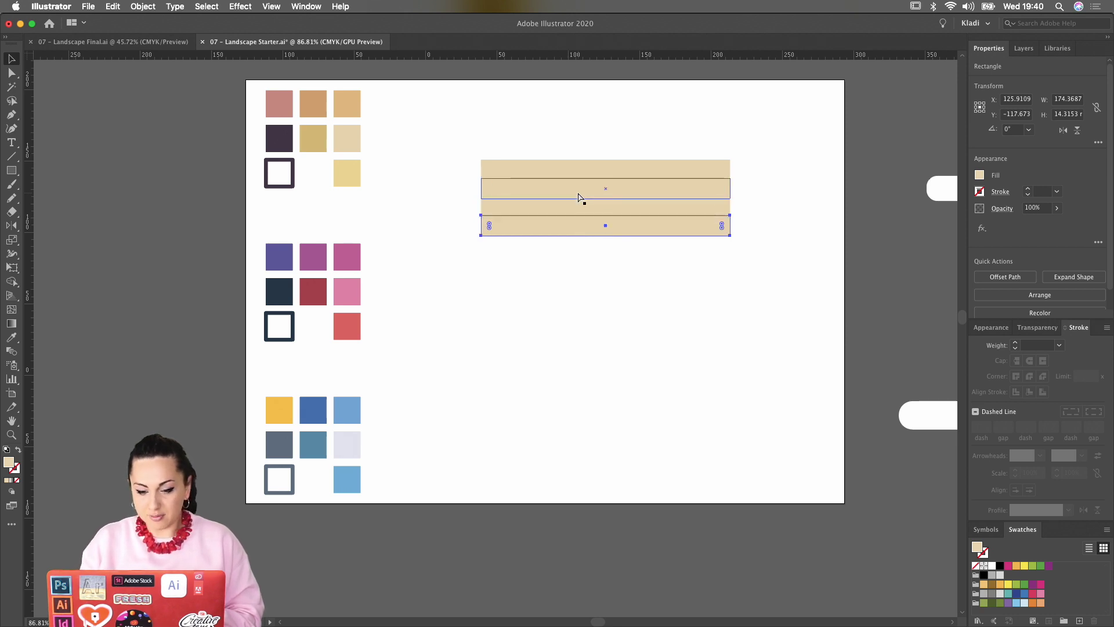
{"action": "key", "text": "super+d"}
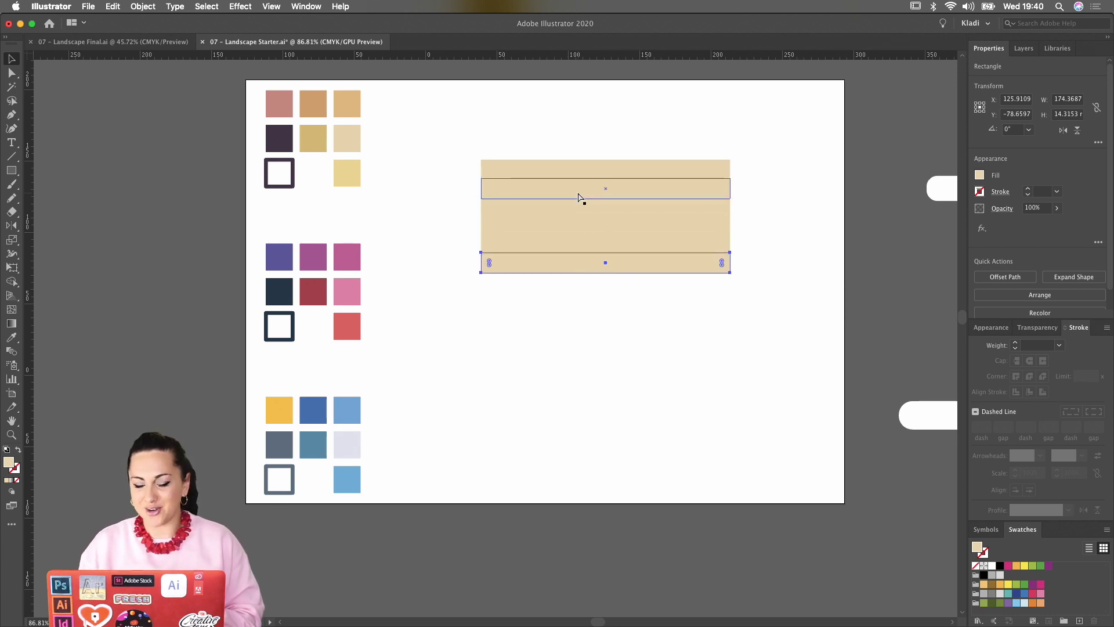
Narrow the second, fourth and sixth strips together about their centre to a width of about 97 mm
{"action": "left_click", "coordinate": [716, 189]}
{"action": "left_click", "coordinate": [721, 227], "text": "shift"}
{"action": "left_click", "coordinate": [723, 268], "text": "shift"}
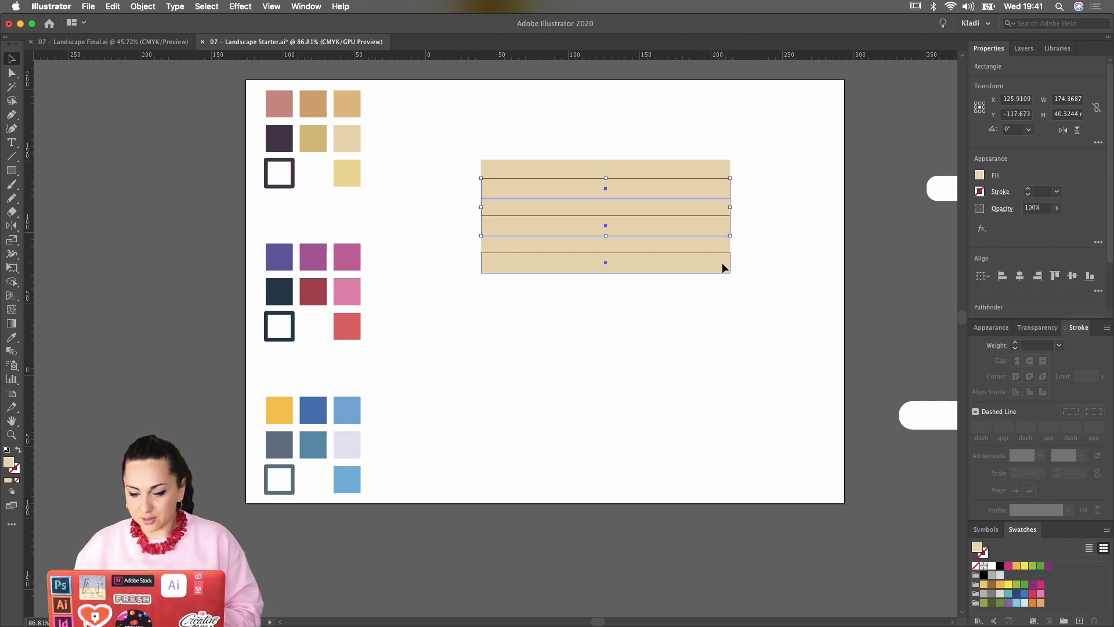
{"action": "left_click_drag", "start_coordinate": [730, 227], "coordinate": [676, 218]}
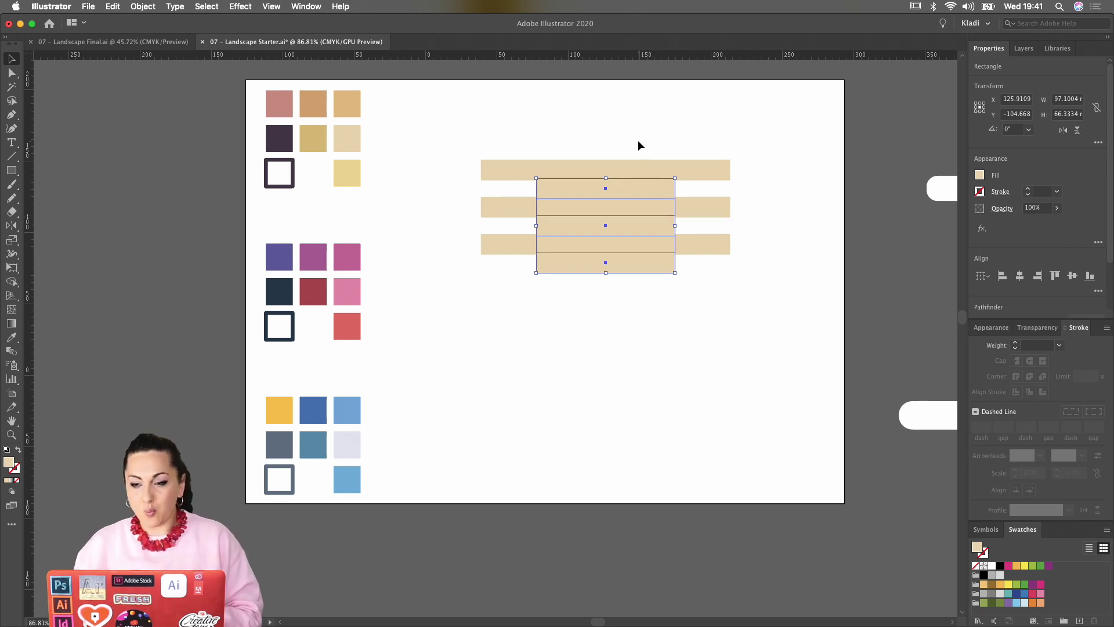
Scale the six strips together proportionally to about 148 by 61 mm and unite them into one shape with Pathfinder
{"action": "left_click_drag", "start_coordinate": [627, 133], "coordinate": [660, 297]}
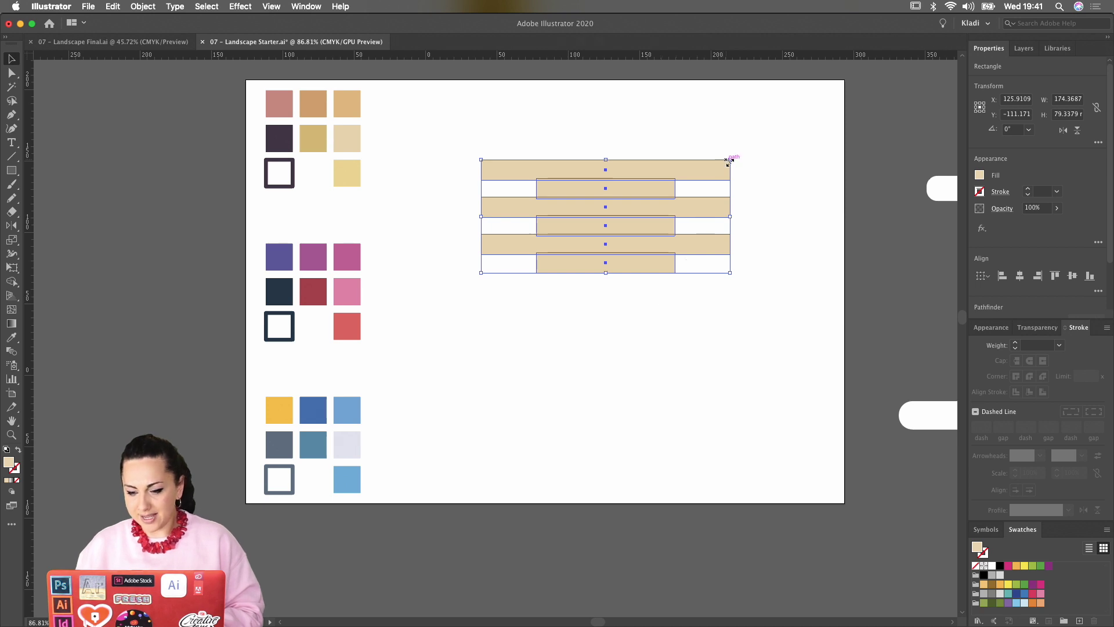
{"action": "left_click_drag", "start_coordinate": [729, 159], "coordinate": [692, 186]}
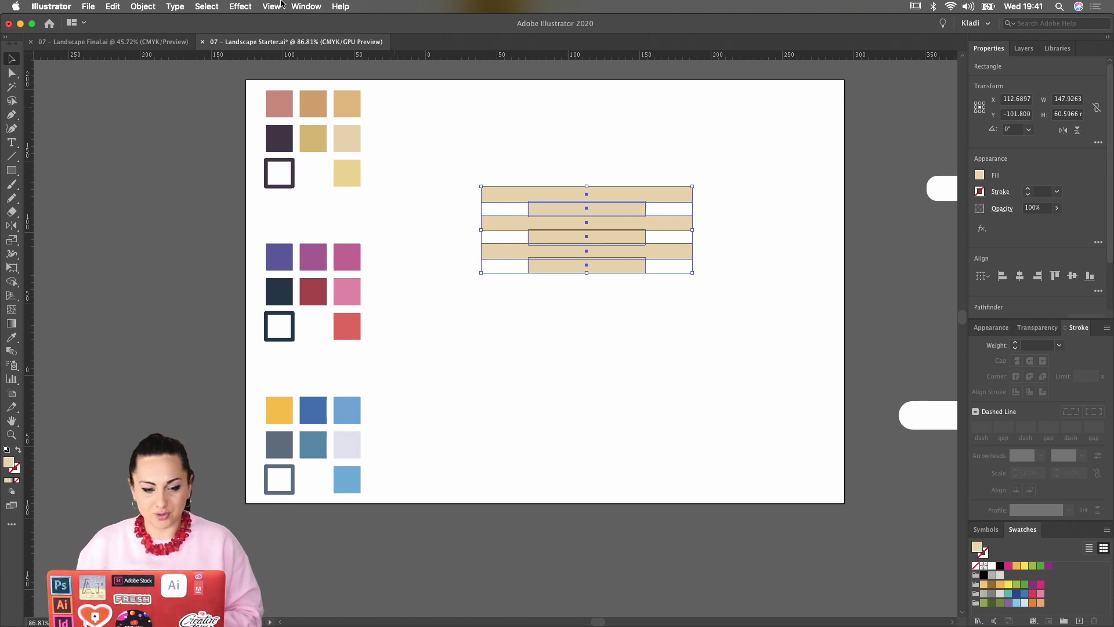
{"action": "left_click", "coordinate": [306, 6]}
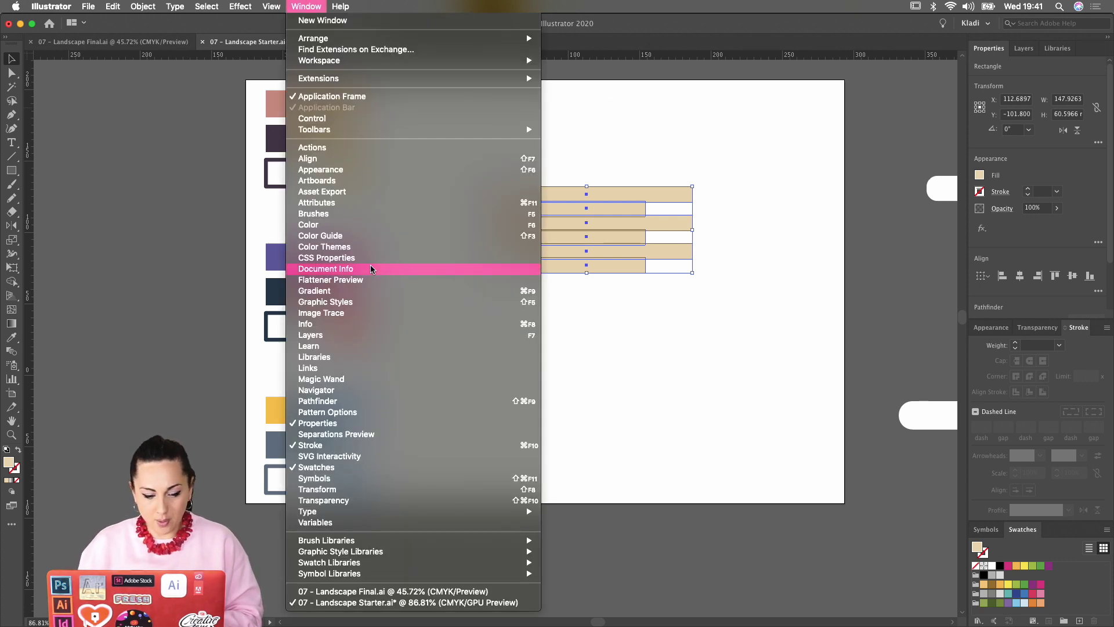
{"action": "left_click", "coordinate": [369, 402]}
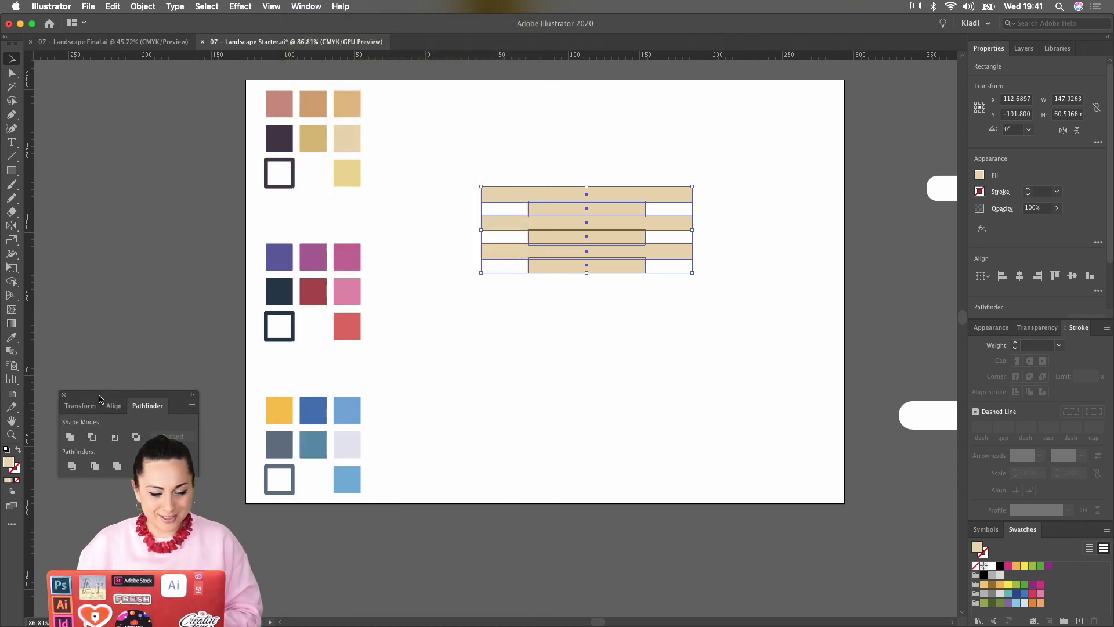
{"action": "left_click_drag", "start_coordinate": [96, 411], "coordinate": [558, 311]}
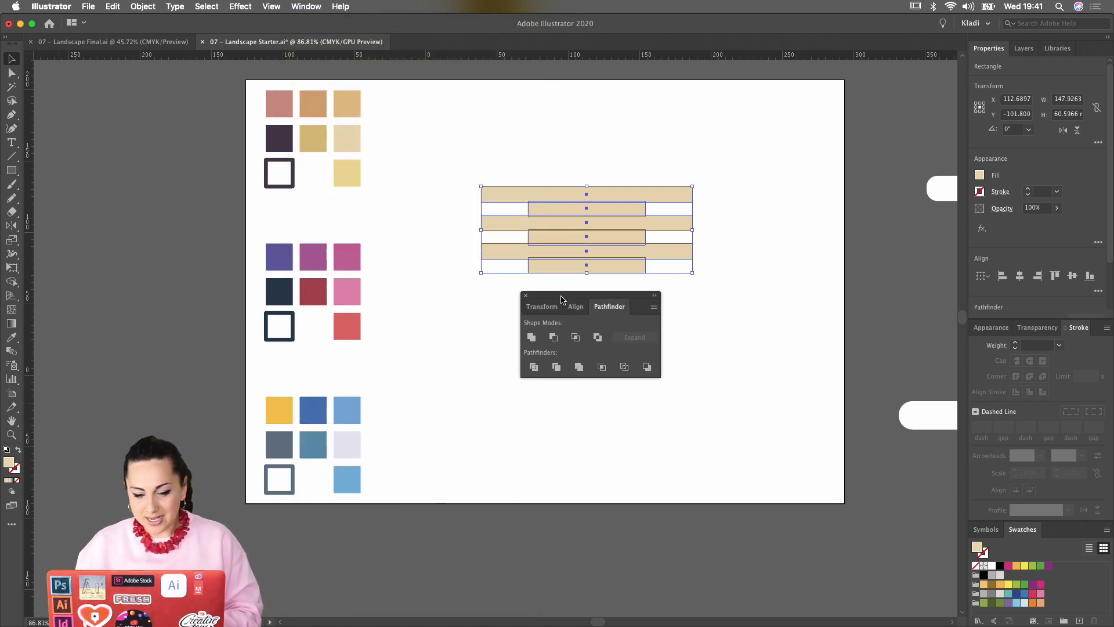
{"action": "left_click", "coordinate": [532, 337]}
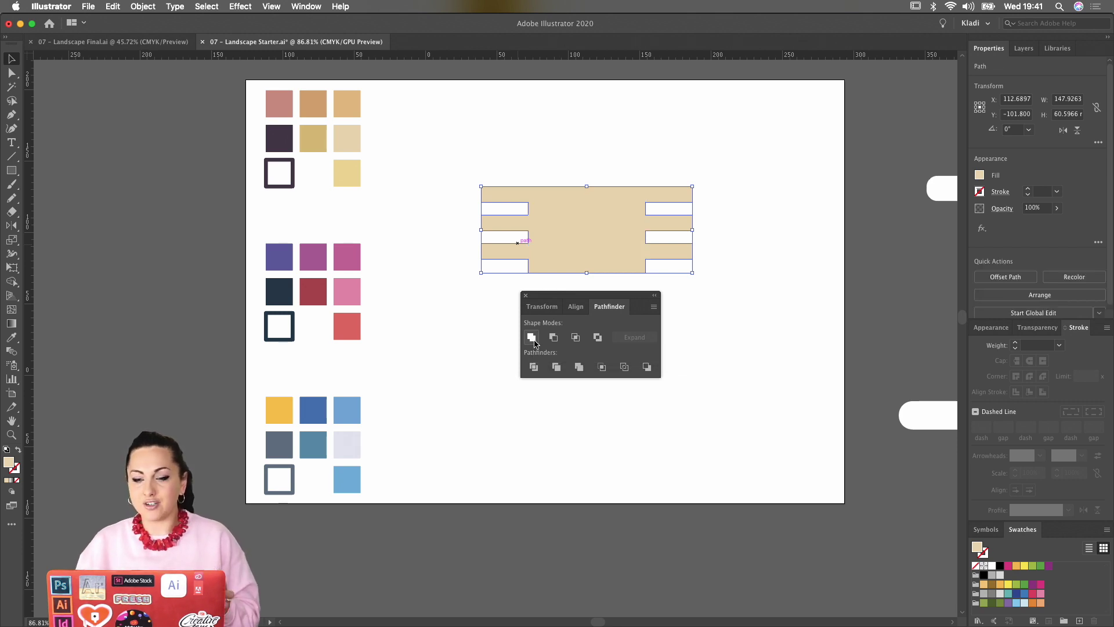
{"action": "left_click", "coordinate": [653, 162]}
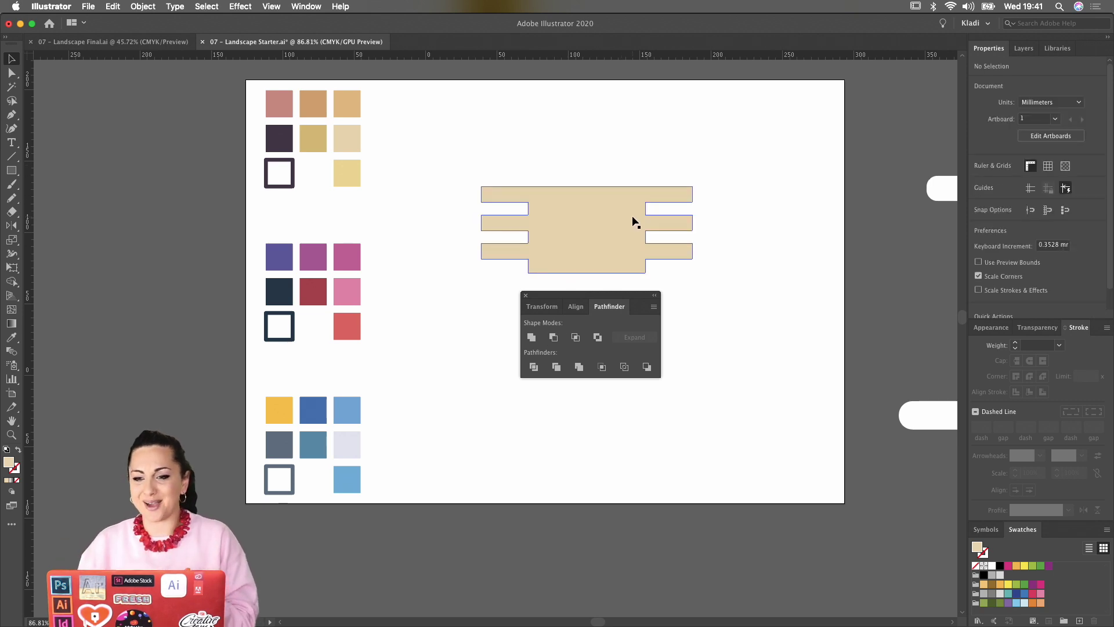
Round all corners of the united strip shape to the maximum radius with the live corners so the strip ends become semicircular
{"action": "left_click", "coordinate": [633, 218]}
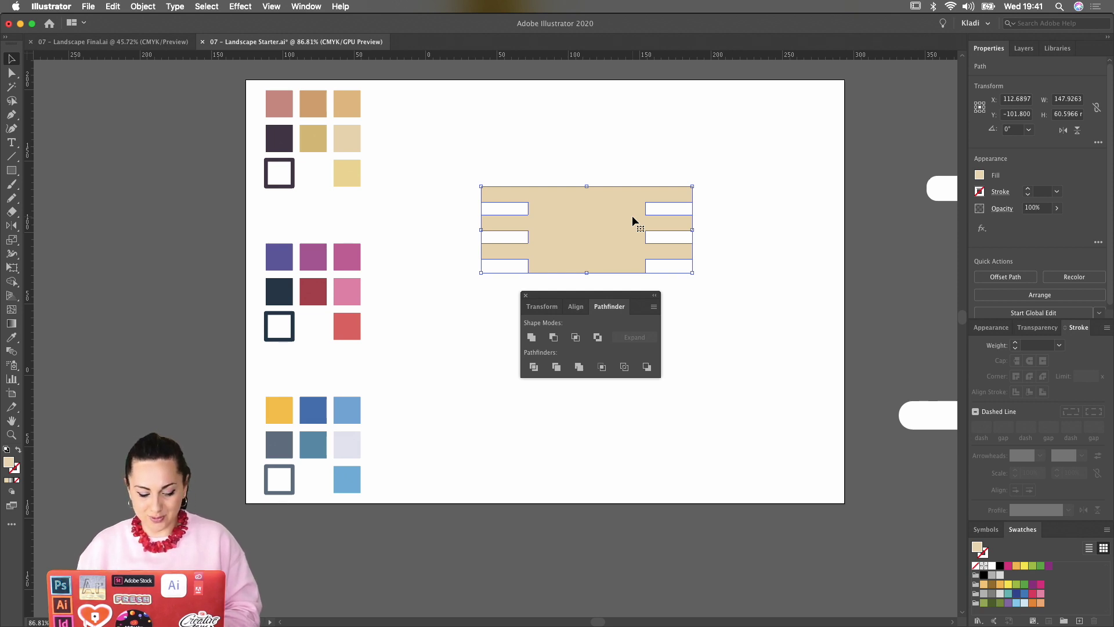
{"action": "key", "text": "a"}
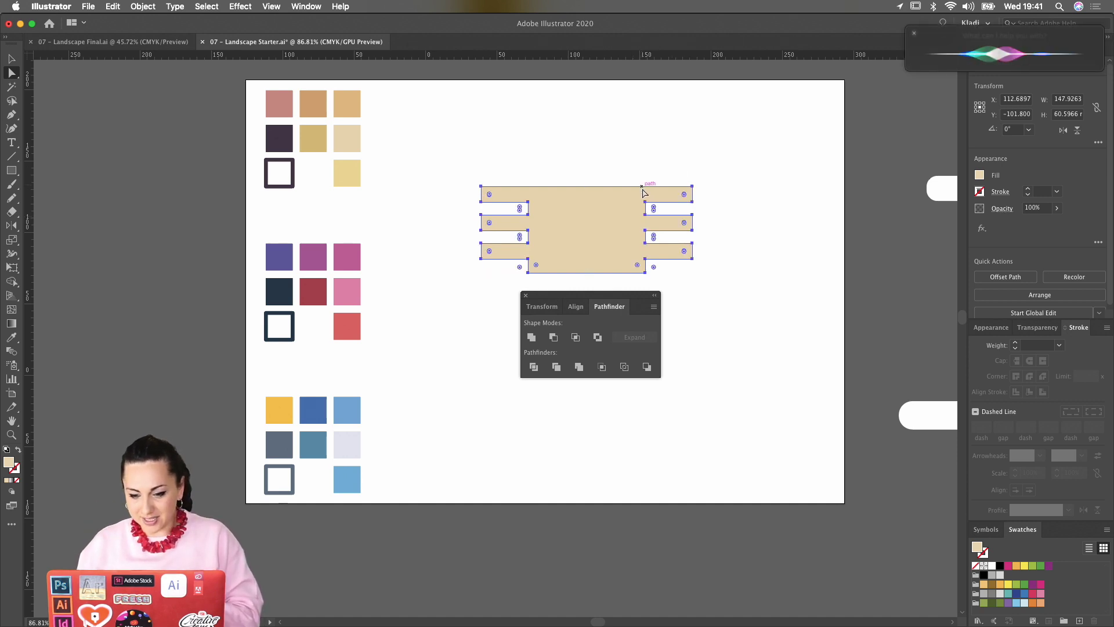
{"action": "left_click_drag", "start_coordinate": [647, 189], "coordinate": [682, 174]}
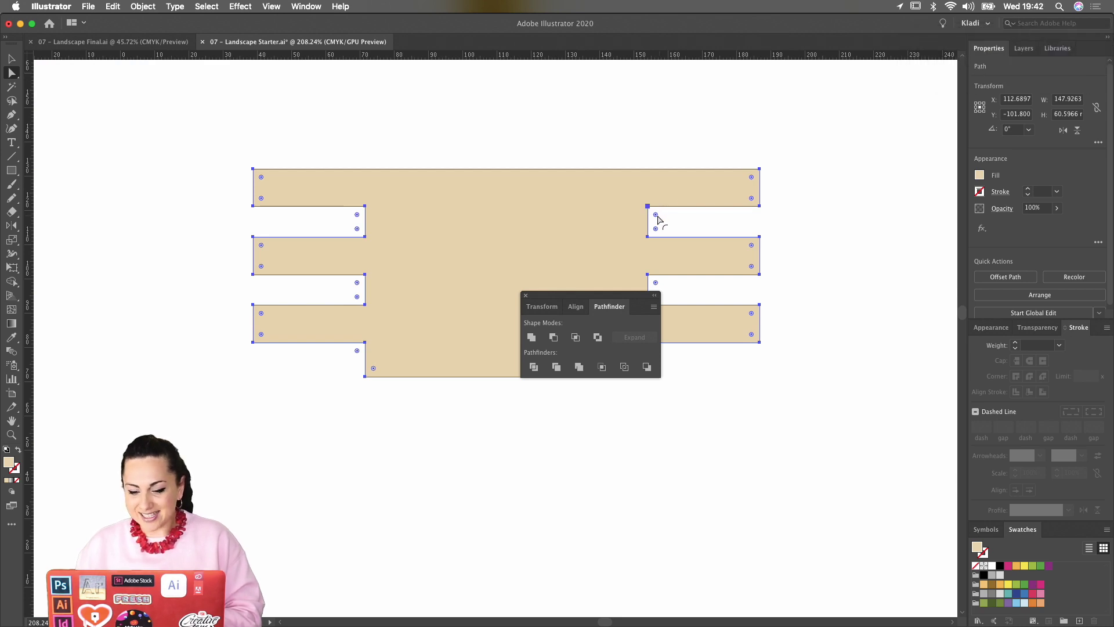
{"action": "left_click_drag", "start_coordinate": [657, 218], "coordinate": [682, 220]}
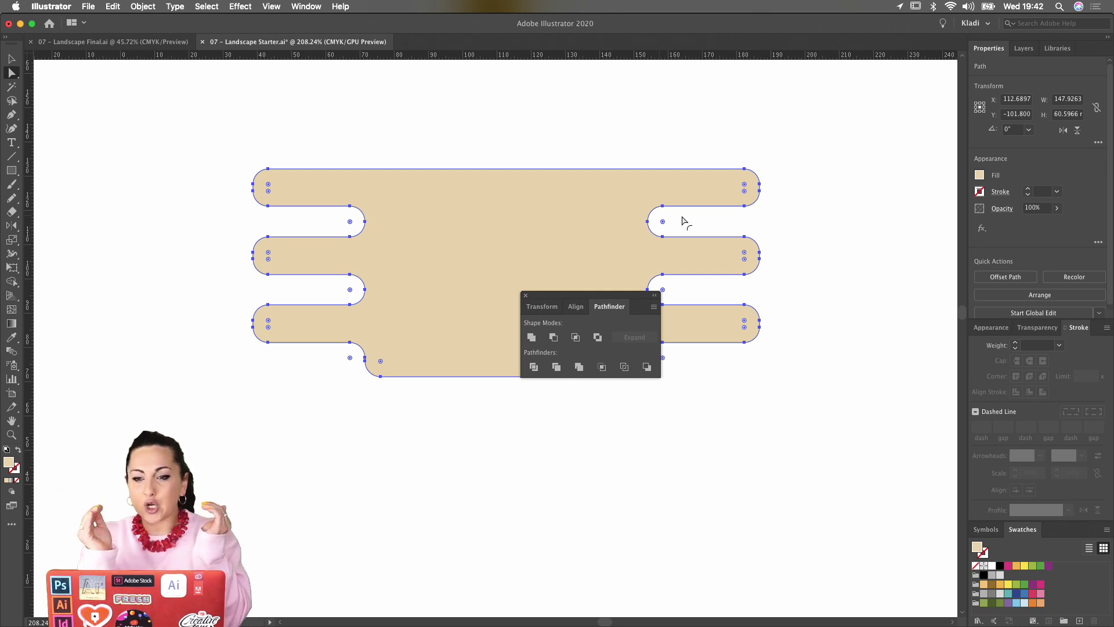
{"action": "key", "text": "v"}
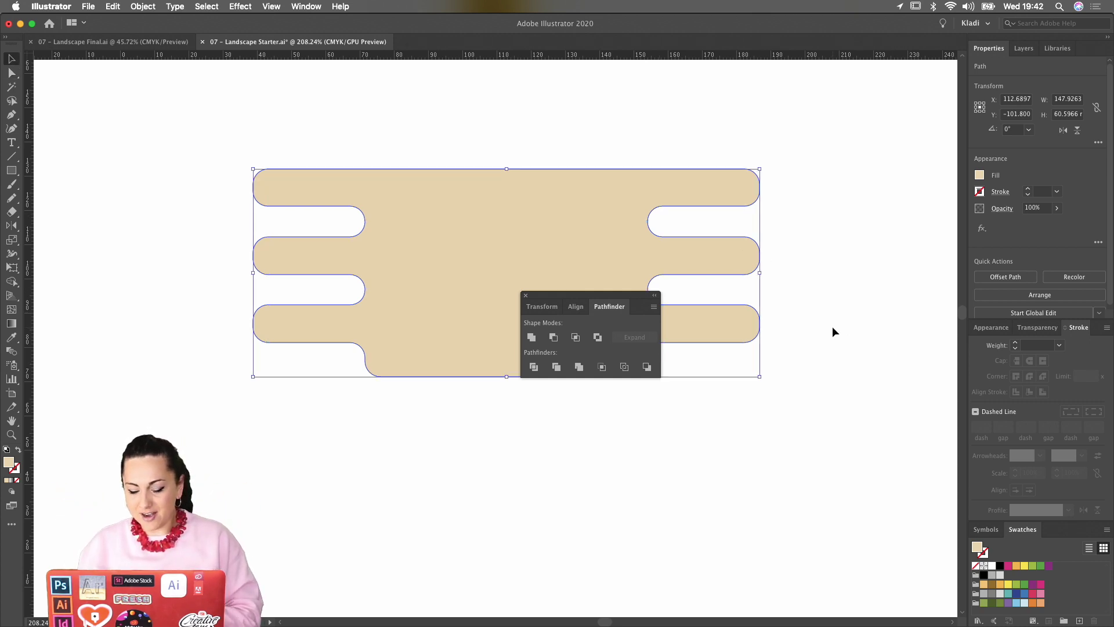
Enlarge the rounded cloud proportionally about its centre to about 287 by 128 mm and move it straight up above the artboard
{"action": "scroll", "coordinate": [832, 326], "scroll_direction": "down", "scroll_amount": 5}
{"action": "scroll", "coordinate": [761, 283], "scroll_direction": "down", "scroll_amount": 4}
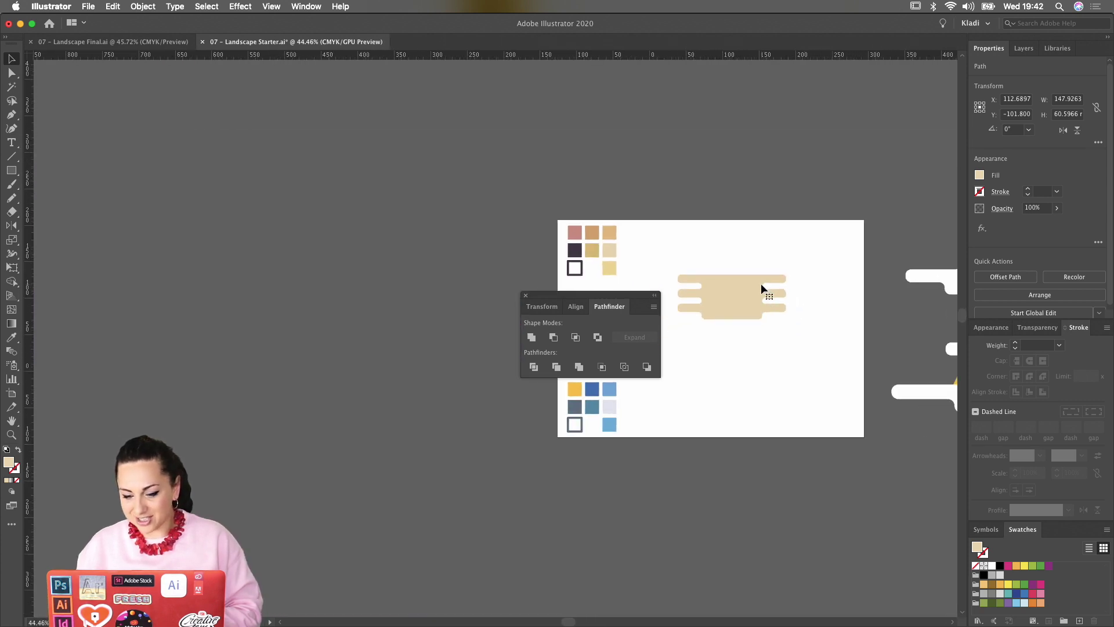
{"action": "left_click_drag", "start_coordinate": [786, 277], "coordinate": [837, 249]}
{"action": "left_click", "coordinate": [788, 359]}
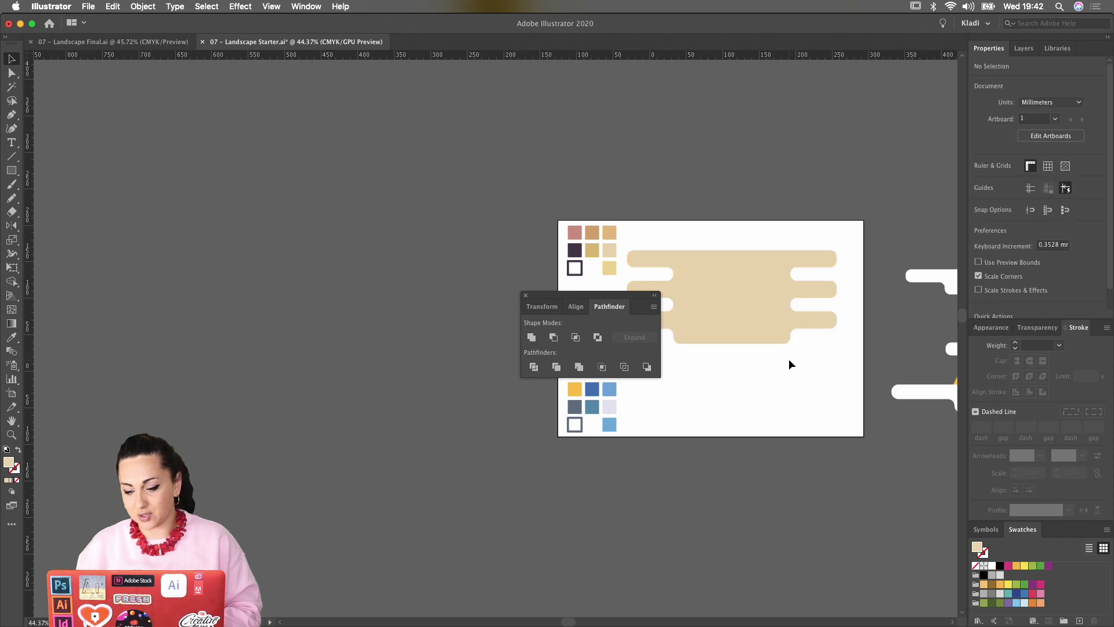
{"action": "scroll", "coordinate": [788, 358], "scroll_direction": "down", "scroll_amount": 2}
{"action": "left_click_drag", "start_coordinate": [779, 325], "coordinate": [774, 239]}
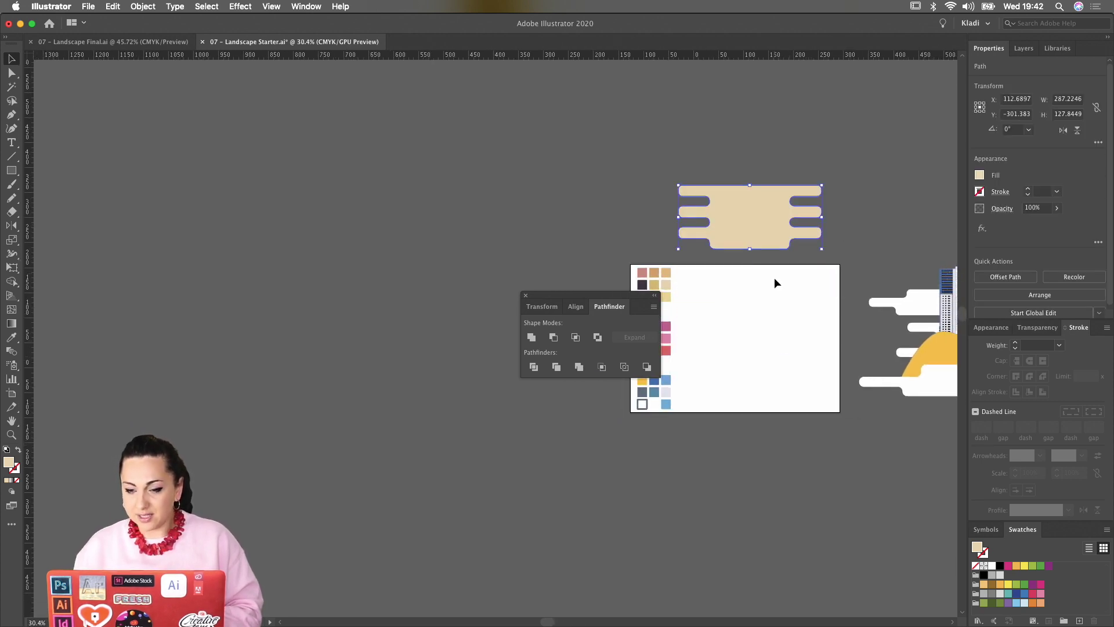
{"action": "scroll", "coordinate": [714, 302], "scroll_direction": "right", "scroll_amount": 5}
{"action": "scroll", "coordinate": [715, 302], "scroll_direction": "up", "scroll_amount": 5}
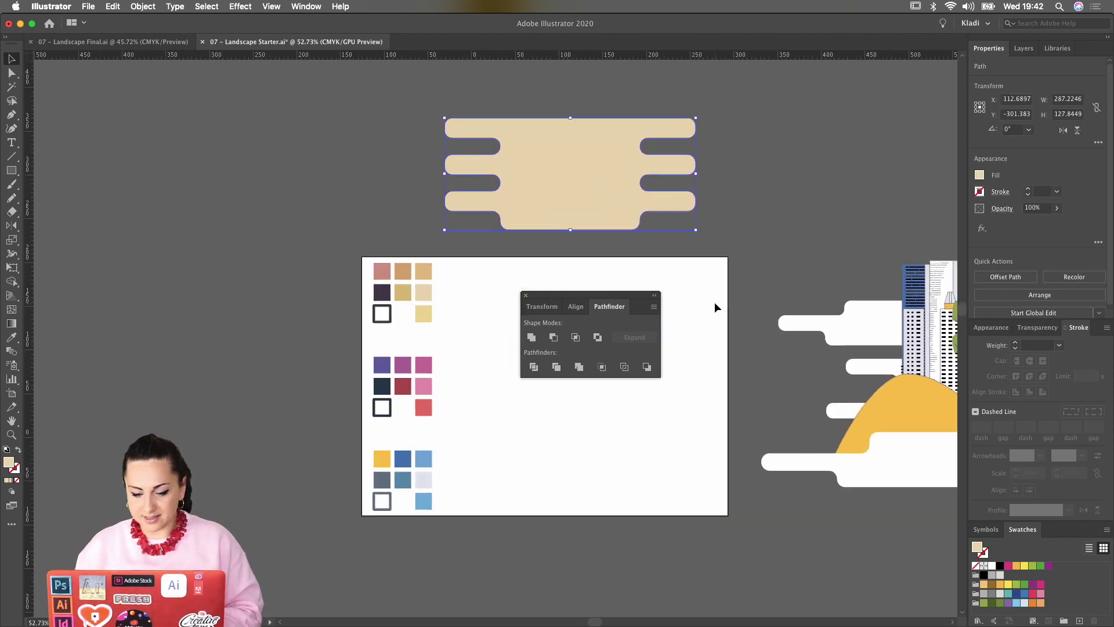
Draw a beige rectangle about 136 by 14 mm on the artboard and duplicate it straight down into six overlapping strips
{"action": "left_click_drag", "start_coordinate": [625, 294], "coordinate": [430, 169]}
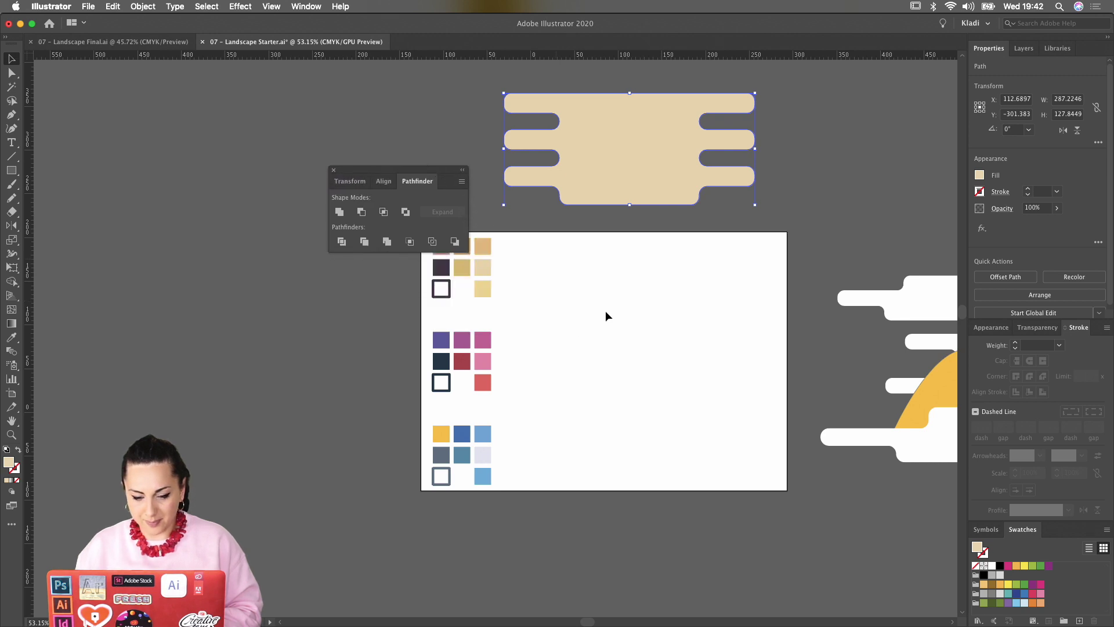
{"action": "scroll", "coordinate": [604, 311], "scroll_direction": "up", "scroll_amount": 3}
{"action": "left_click", "coordinate": [10, 170]}
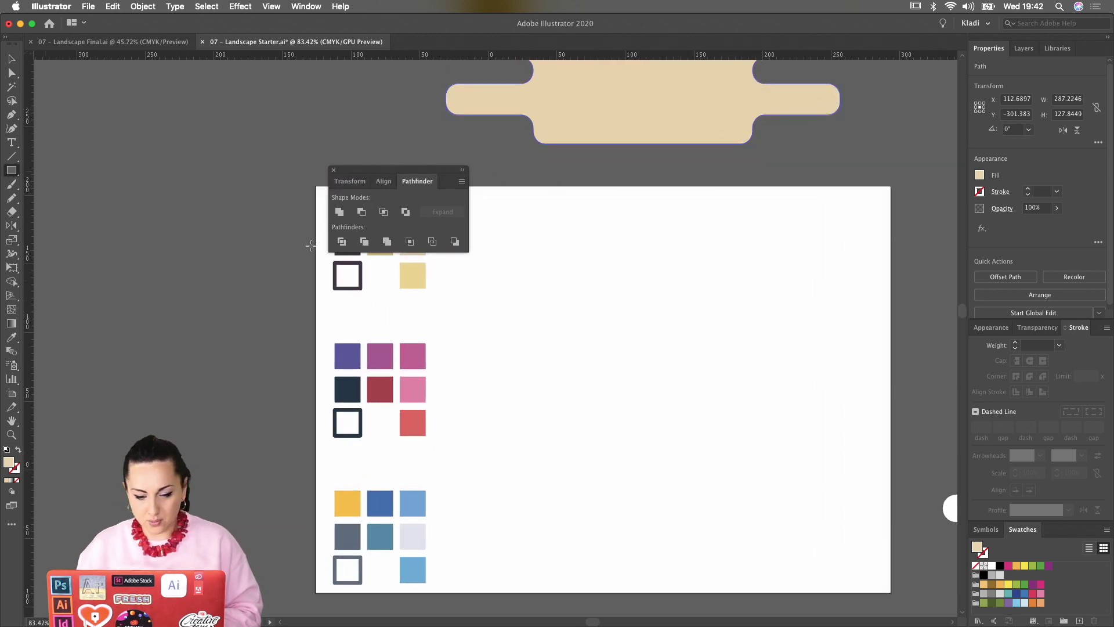
{"action": "left_click_drag", "start_coordinate": [517, 288], "coordinate": [668, 320]}
{"action": "key", "text": "v"}
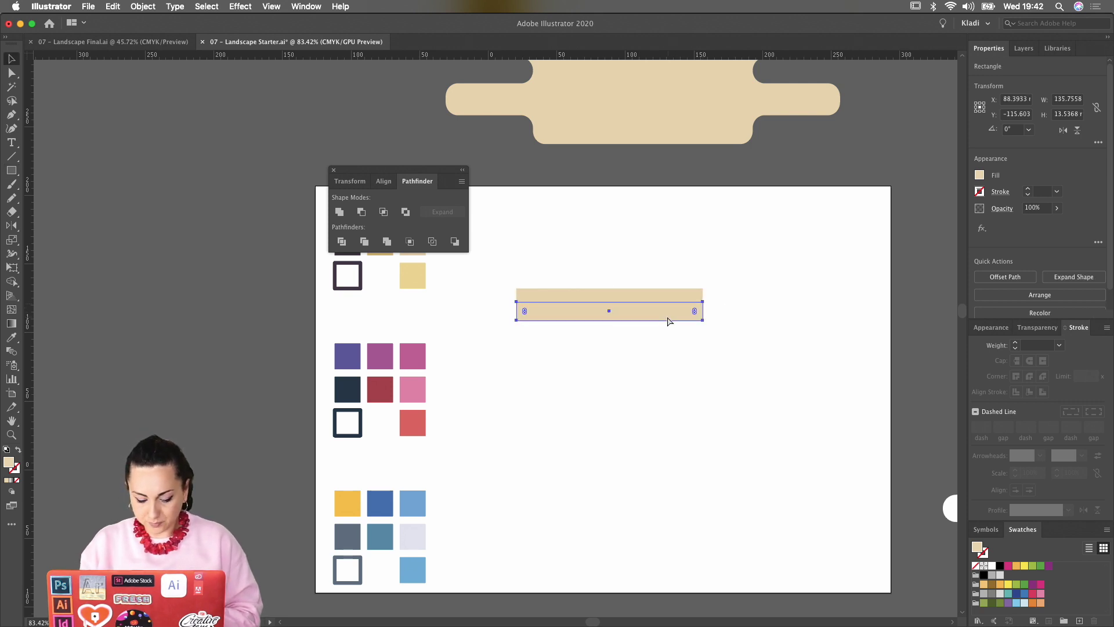
{"action": "key", "text": "super+d"}
{"action": "key", "text": "super+d"}
{"action": "key", "text": "super+d"}
{"action": "key", "text": "super+d"}
Narrow the third and fifth strips of the new stack together about their centre to a width of about 99 mm
{"action": "left_click", "coordinate": [683, 321]}
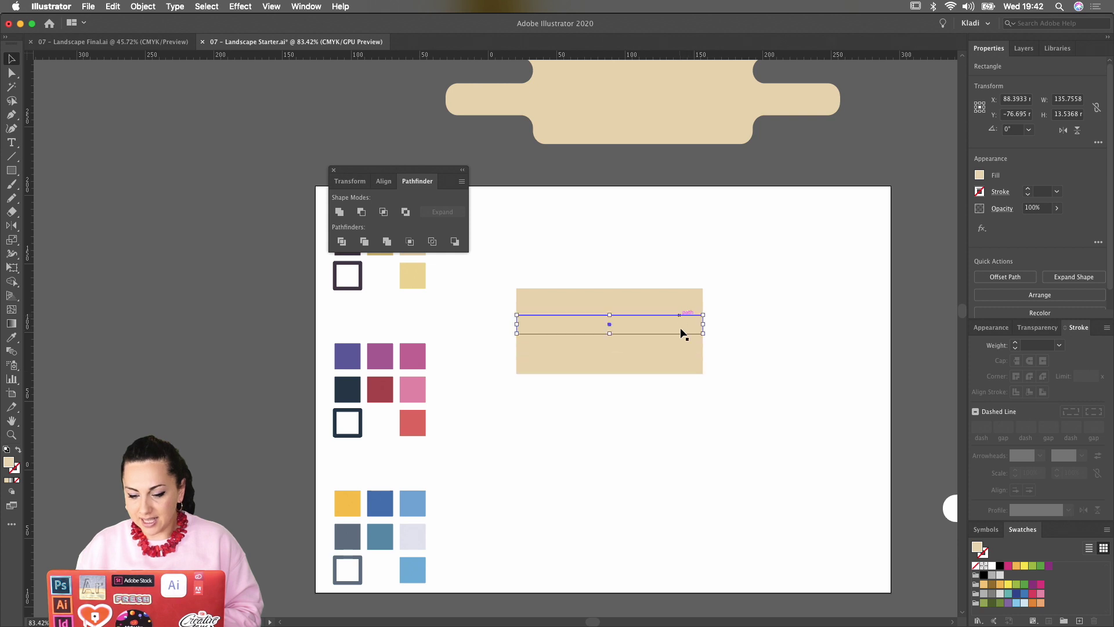
{"action": "left_click", "coordinate": [684, 348], "text": "shift"}
{"action": "left_click_drag", "start_coordinate": [704, 339], "coordinate": [678, 341]}
{"action": "left_click", "coordinate": [672, 380]}
Nudge the narrowed third strip about 11 mm to the left and the fifth strip about 7 mm to the right
{"action": "left_click", "coordinate": [662, 332]}
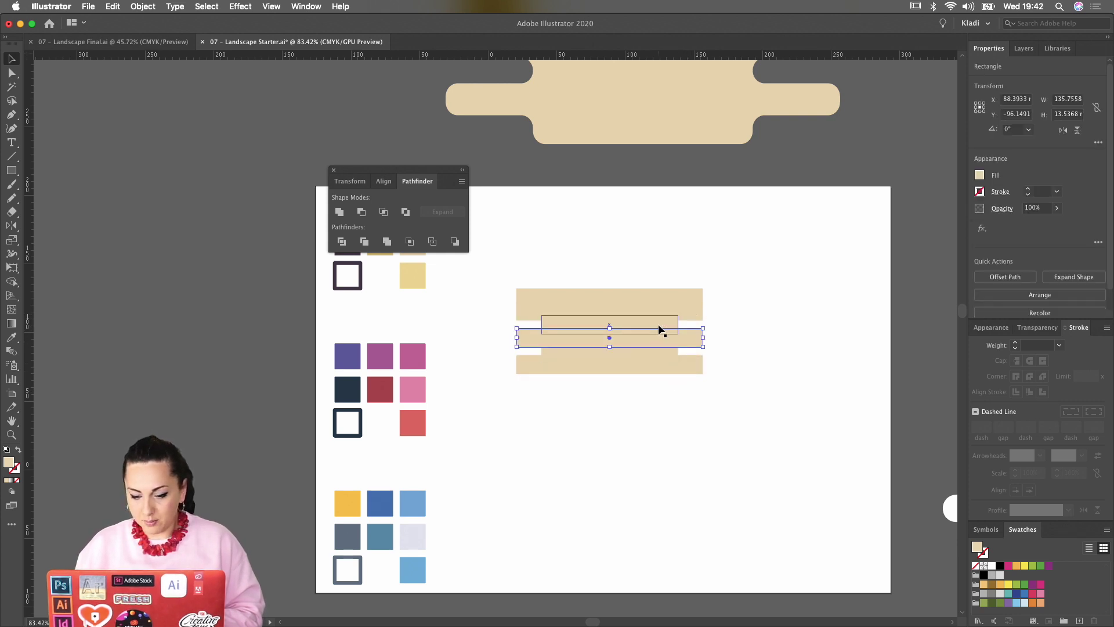
{"action": "left_click", "coordinate": [659, 322]}
{"action": "key", "text": "shift+Left"}
{"action": "key", "text": "shift+Left"}
{"action": "key", "text": "shift+Left"}
{"action": "left_click", "coordinate": [673, 347]}
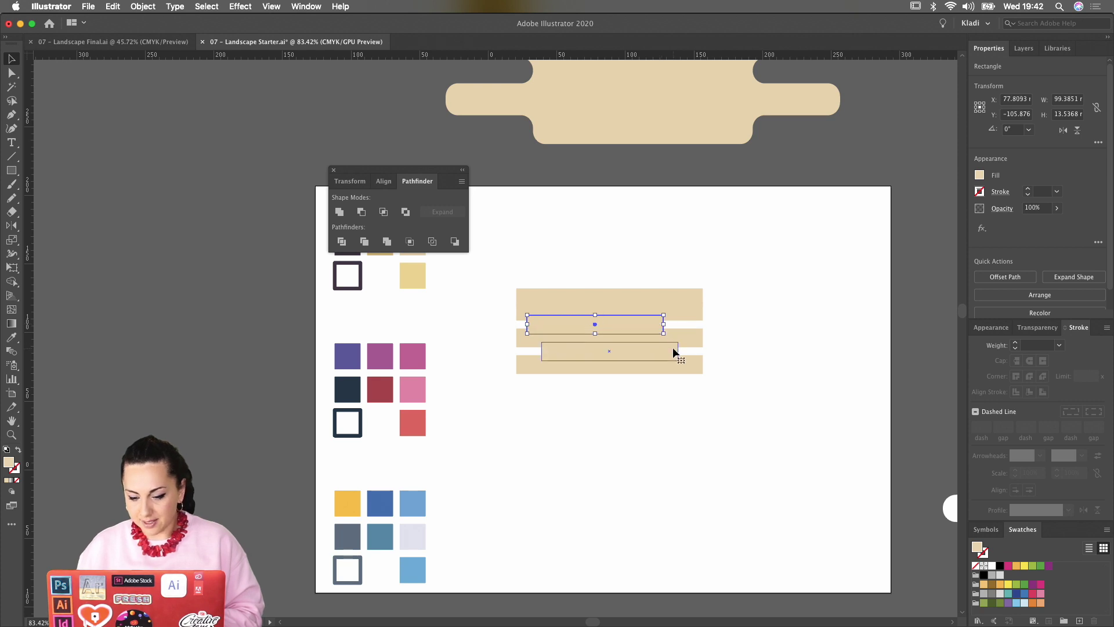
{"action": "key", "text": "shift+Right"}
{"action": "key", "text": "shift+Right"}
Lengthen the fourth strip at its right end and the sixth strip at its left end so the stack becomes staggered
{"action": "left_click", "coordinate": [700, 341]}
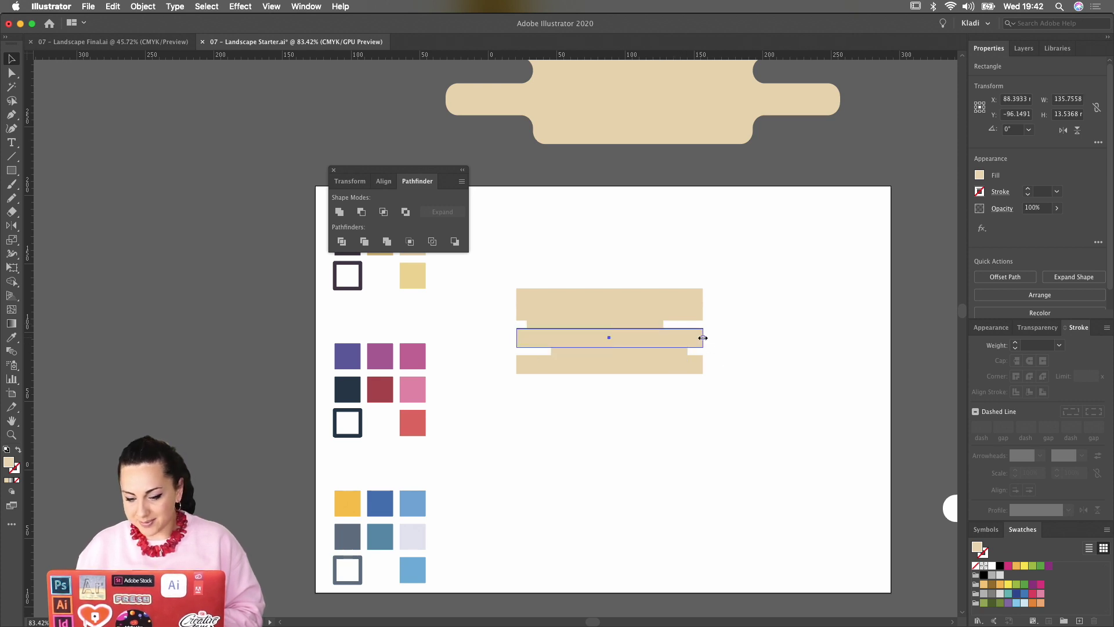
{"action": "left_click_drag", "start_coordinate": [702, 338], "coordinate": [748, 339]}
{"action": "left_click", "coordinate": [702, 379]}
{"action": "left_click", "coordinate": [693, 371]}
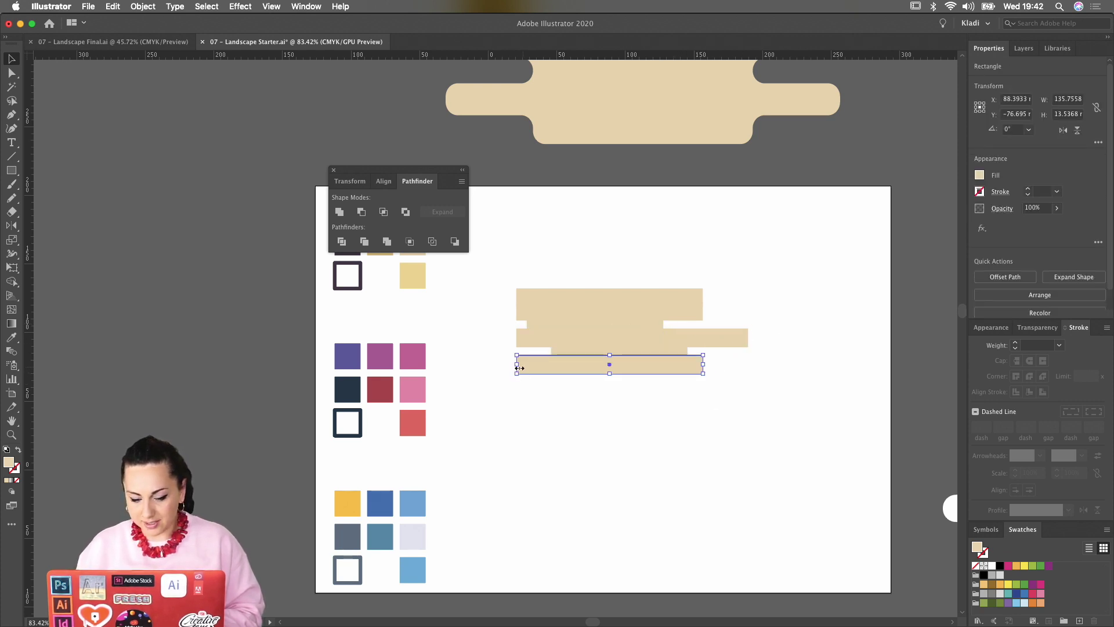
{"action": "left_click_drag", "start_coordinate": [516, 364], "coordinate": [482, 365]}
{"action": "left_click", "coordinate": [575, 417]}
Lengthen the second strip at both ends, matching the fourth strip's right end, and extend the first strip left to the sixth strip's edge
{"action": "left_click", "coordinate": [534, 297]}
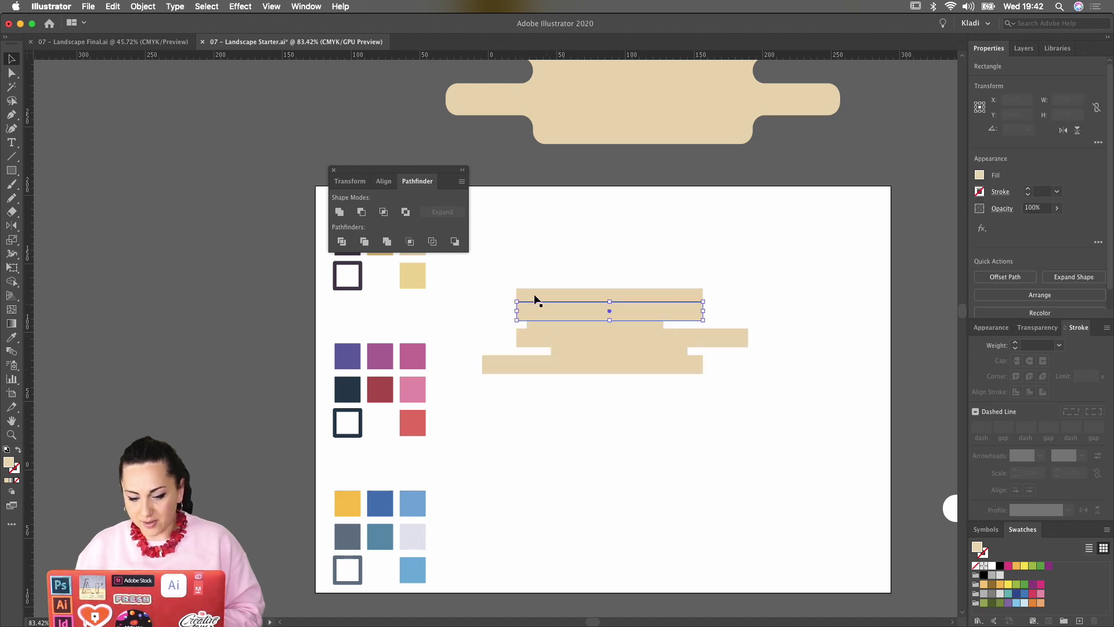
{"action": "left_click_drag", "start_coordinate": [517, 297], "coordinate": [493, 311]}
{"action": "left_click", "coordinate": [544, 318]}
{"action": "left_click_drag", "start_coordinate": [703, 311], "coordinate": [748, 311]}
{"action": "left_click", "coordinate": [635, 265]}
{"action": "left_click", "coordinate": [624, 290]}
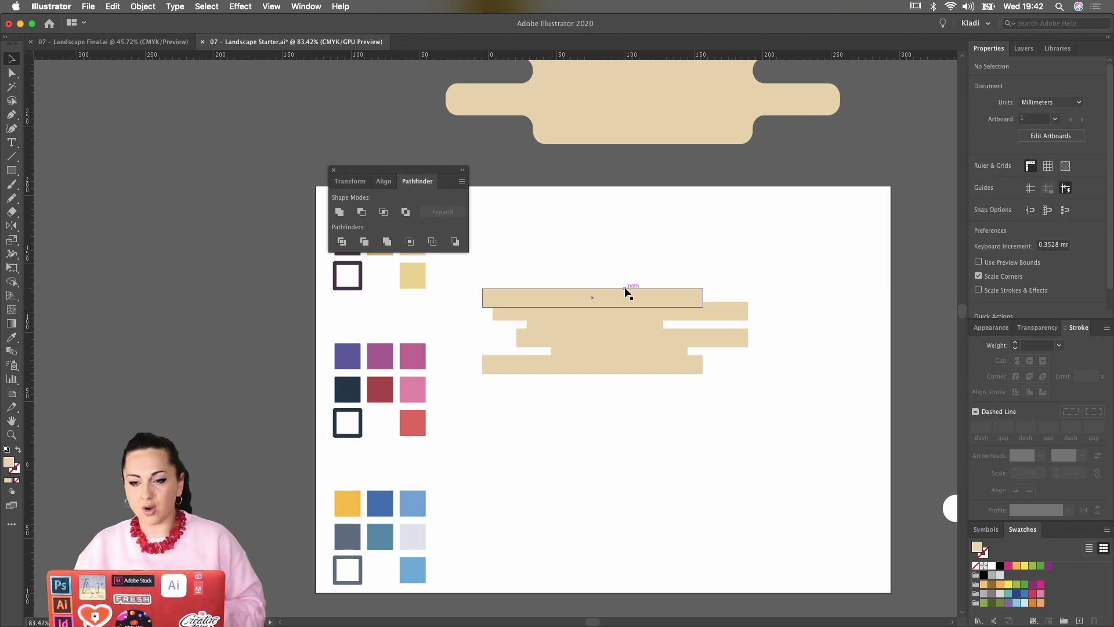
{"action": "left_click", "coordinate": [614, 265]}
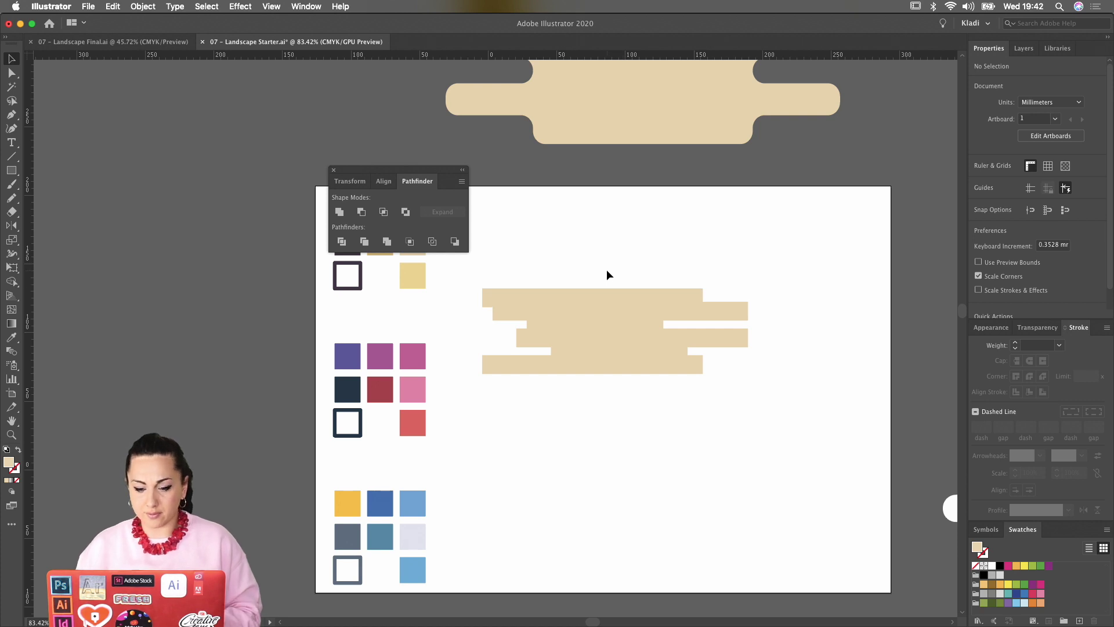
{"action": "left_click", "coordinate": [589, 299]}
{"action": "left_click", "coordinate": [587, 269]}
Unite the six staggered strips into one shape and round all its corners as far as the live corners allow
{"action": "left_click_drag", "start_coordinate": [630, 422], "coordinate": [638, 440]}
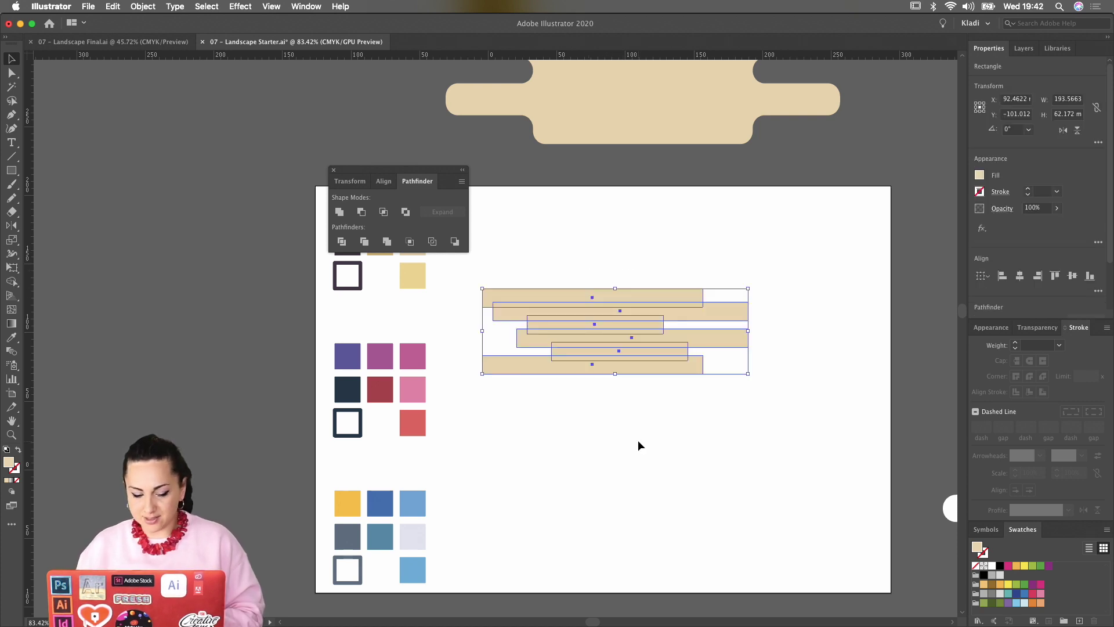
{"action": "left_click", "coordinate": [340, 212]}
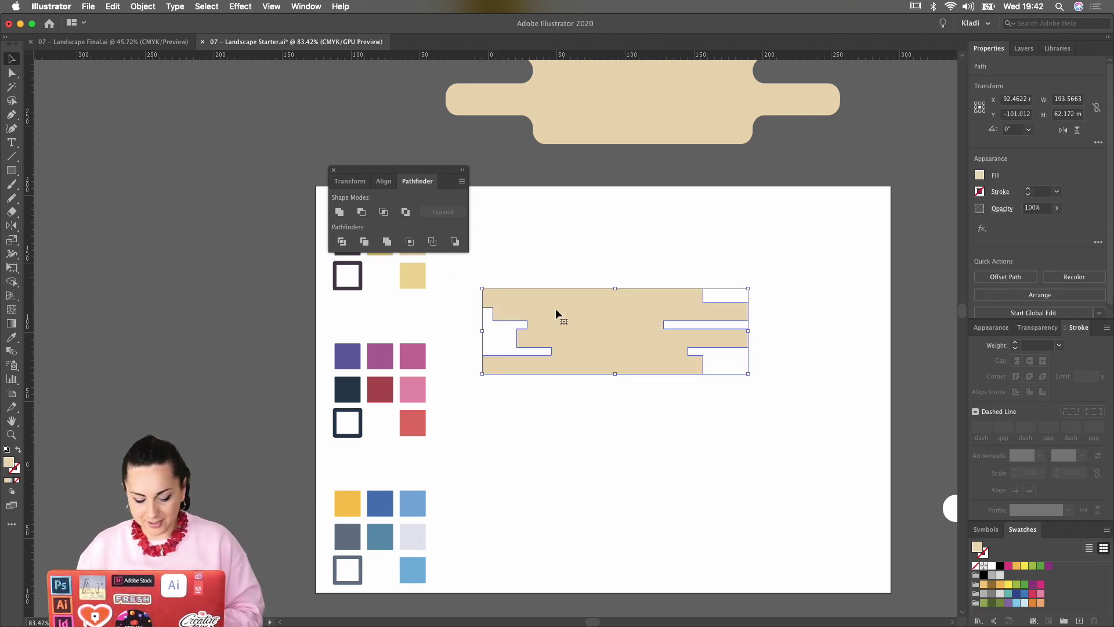
{"action": "key", "text": "a"}
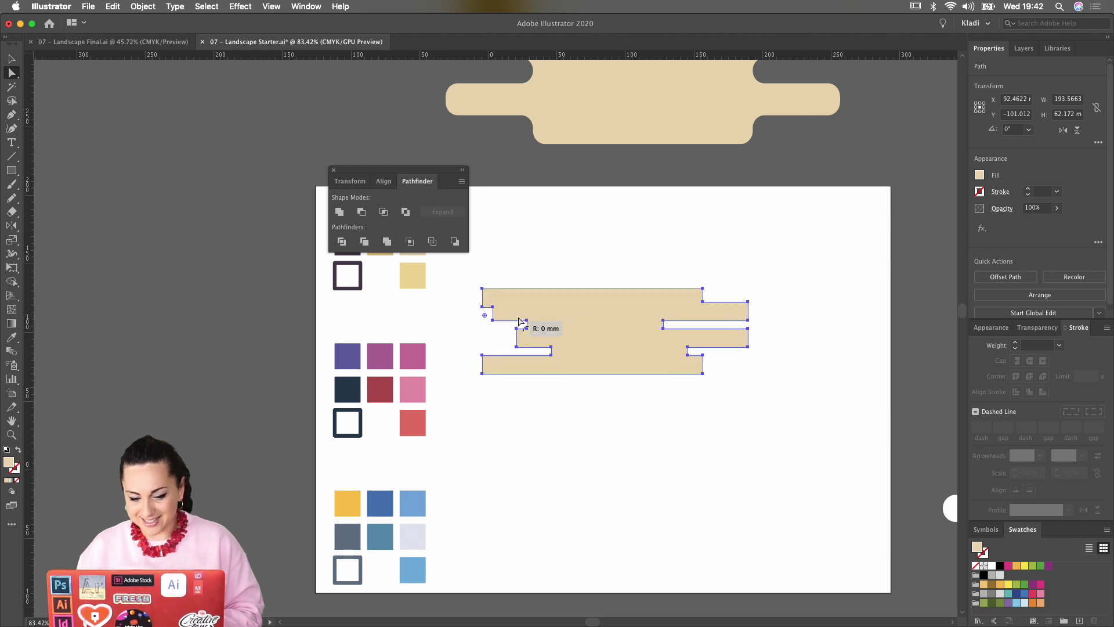
{"action": "left_click_drag", "start_coordinate": [520, 321], "coordinate": [503, 325]}
{"action": "key", "text": "b"}
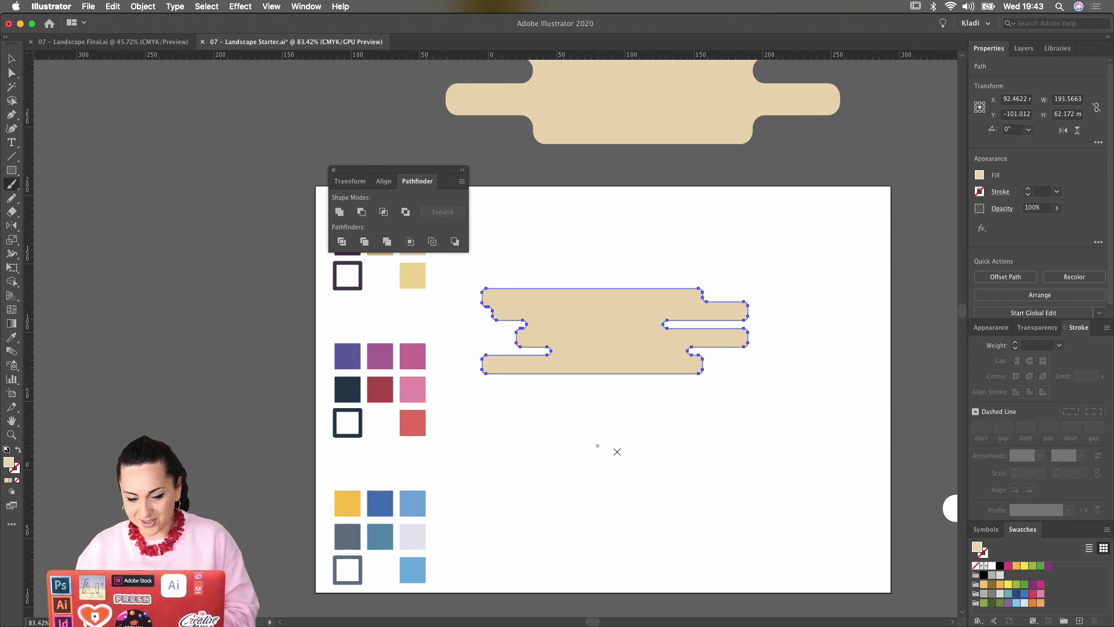
{"action": "key", "text": "v"}
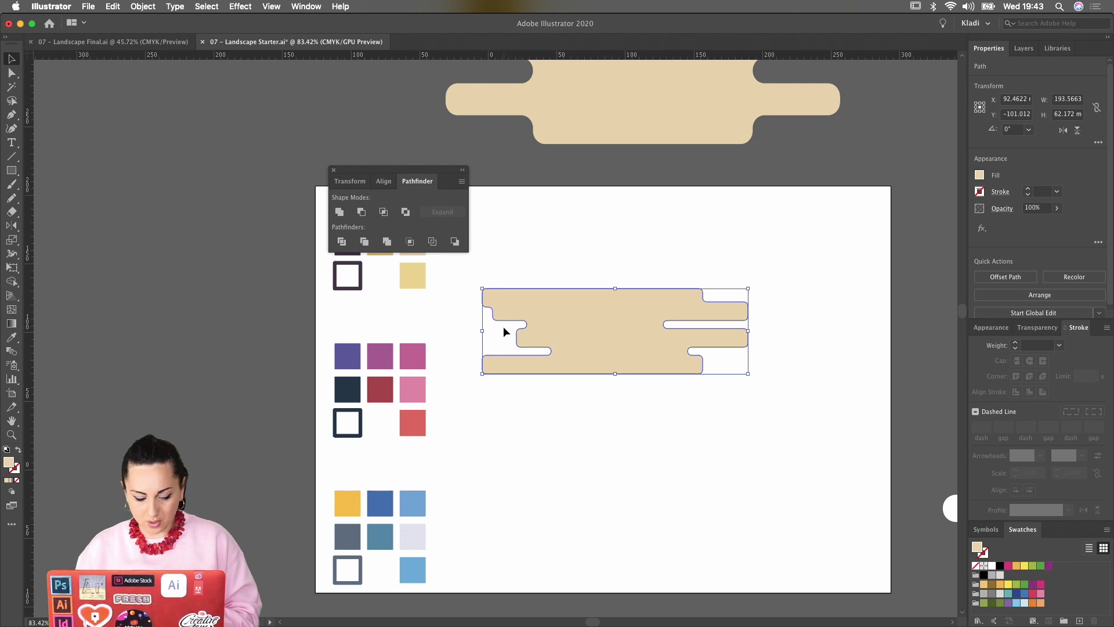
{"action": "key", "text": "a"}
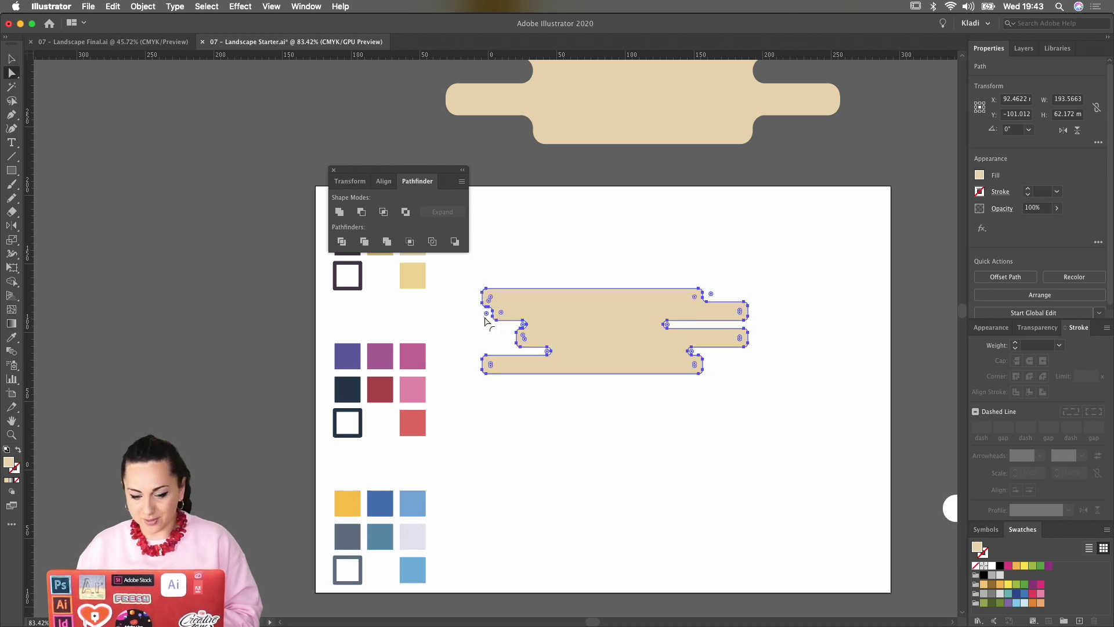
{"action": "key", "text": "v"}
{"action": "double_click", "coordinate": [517, 314]}
{"action": "double_click", "coordinate": [591, 249]}
Enlarge the staggered cloud to about 234 × 75 mm and park it off the artboard beside the first cloud
{"action": "scroll", "coordinate": [590, 249], "scroll_direction": "down", "scroll_amount": 1}
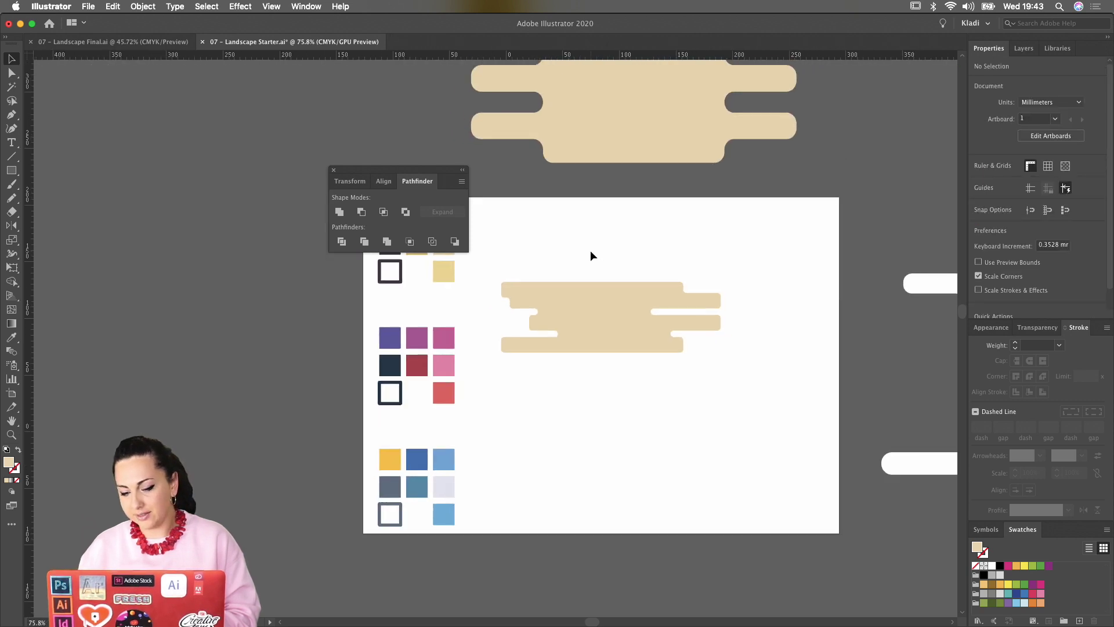
{"action": "scroll", "coordinate": [590, 250], "scroll_direction": "down", "scroll_amount": 1}
{"action": "left_click_drag", "start_coordinate": [631, 303], "coordinate": [895, 129]}
{"action": "scroll", "coordinate": [841, 180], "scroll_direction": "right", "scroll_amount": 2}
{"action": "left_click_drag", "start_coordinate": [838, 166], "coordinate": [602, 348]}
{"action": "left_click_drag", "start_coordinate": [692, 370], "coordinate": [716, 381]}
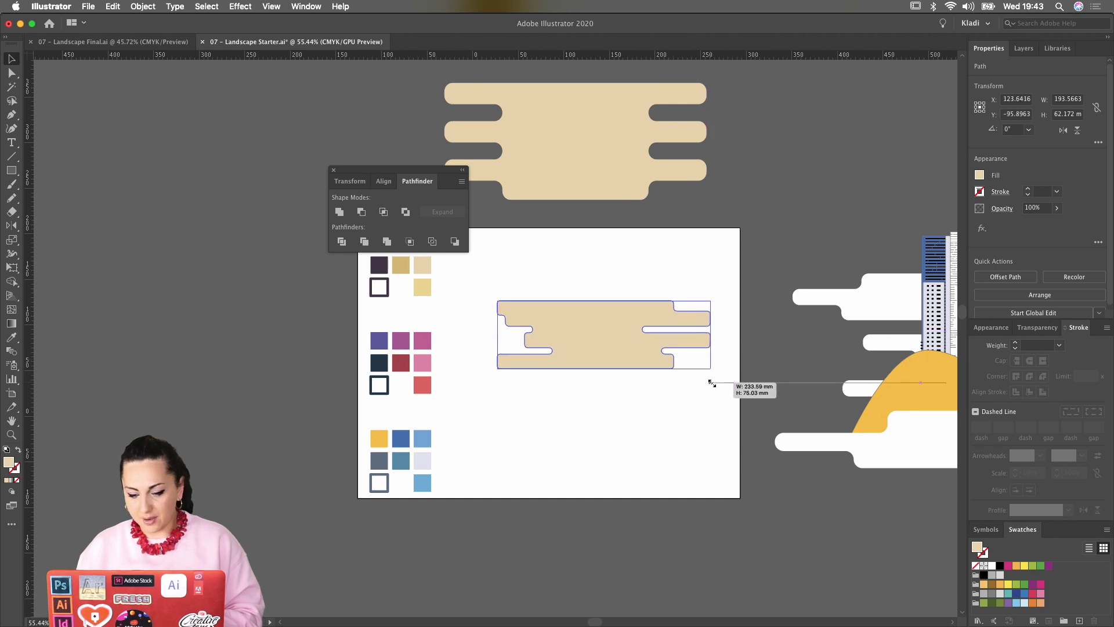
{"action": "left_click_drag", "start_coordinate": [666, 355], "coordinate": [900, 152]}
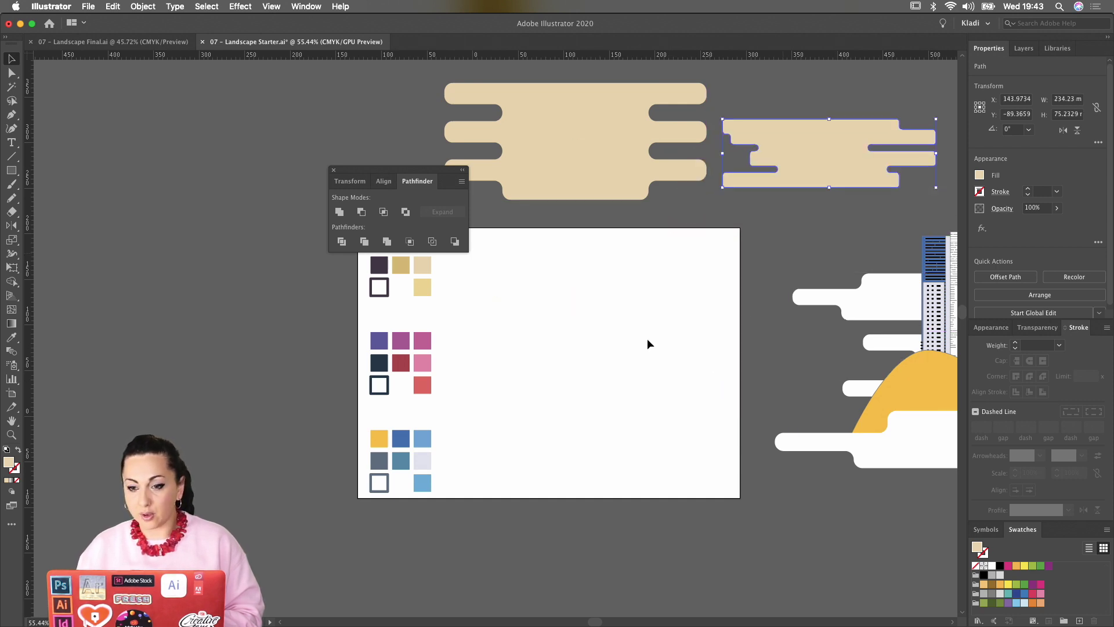
{"action": "left_click", "coordinate": [646, 339]}
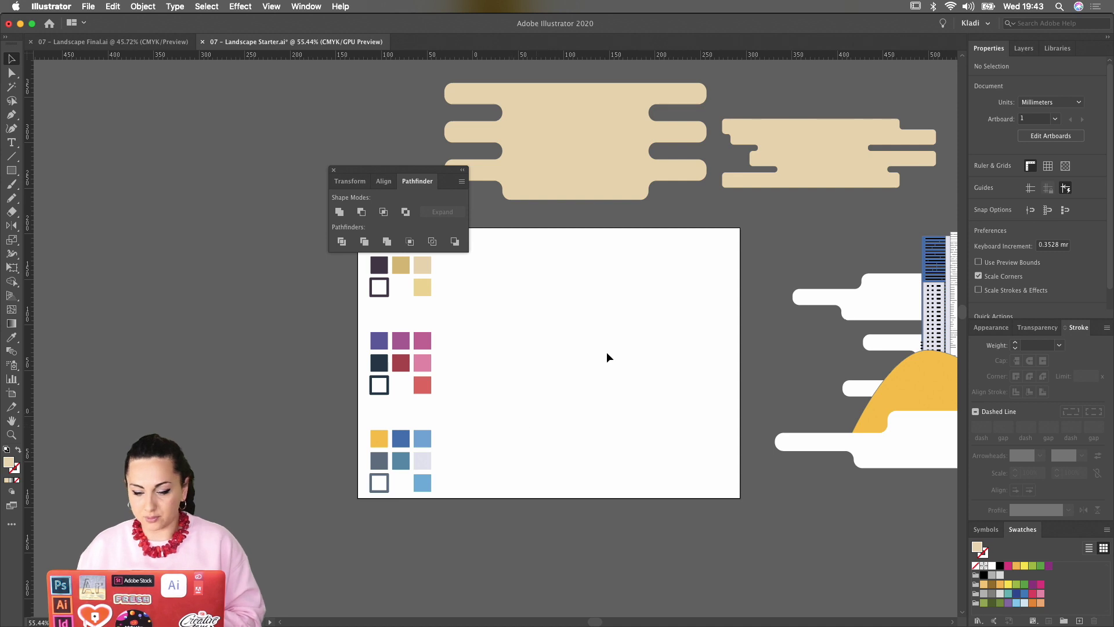
Examine the finished city island artwork beside the artboard, focusing on the palm tree's trunk and the surrounding clouds
{"action": "scroll", "coordinate": [598, 343], "scroll_direction": "right", "scroll_amount": 10}
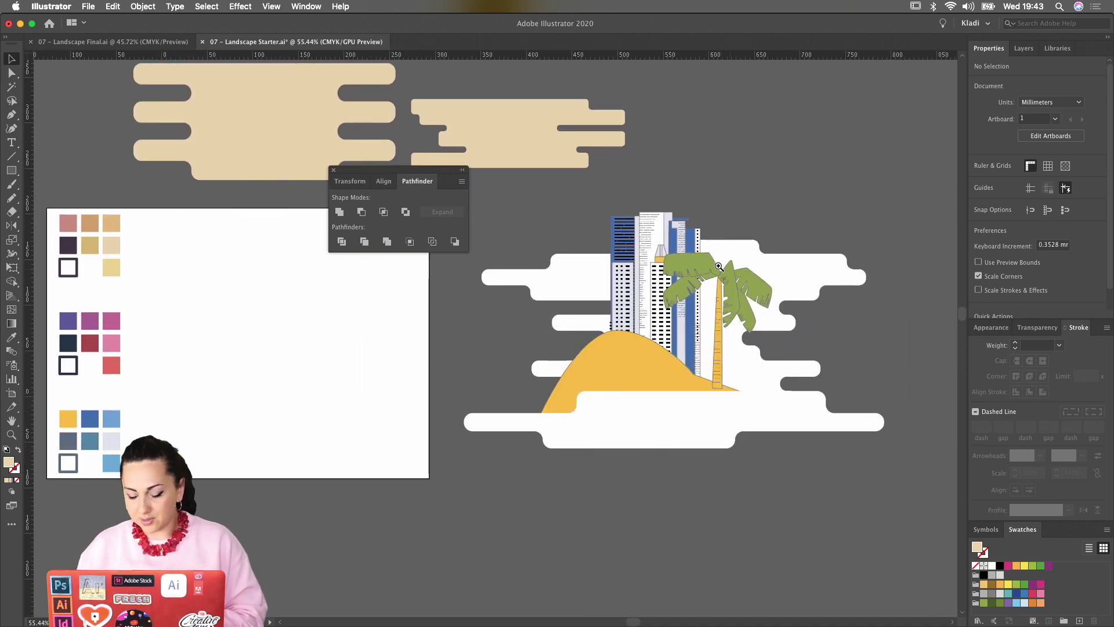
{"action": "left_click", "coordinate": [717, 270]}
{"action": "left_click", "coordinate": [749, 406]}
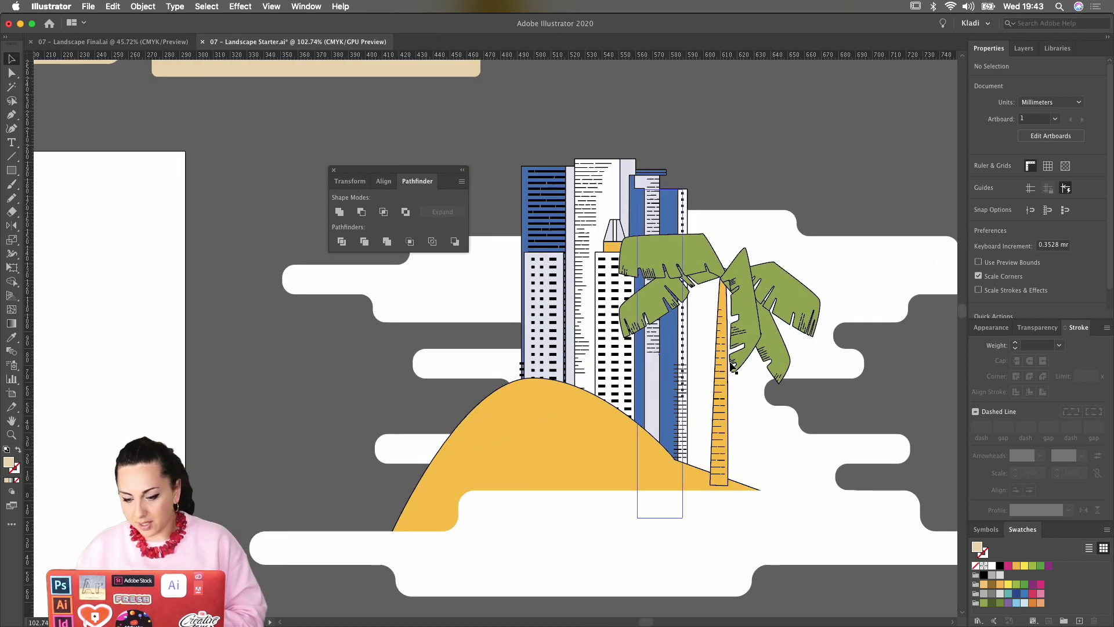
{"action": "scroll", "coordinate": [722, 439], "scroll_direction": "left", "scroll_amount": 15}
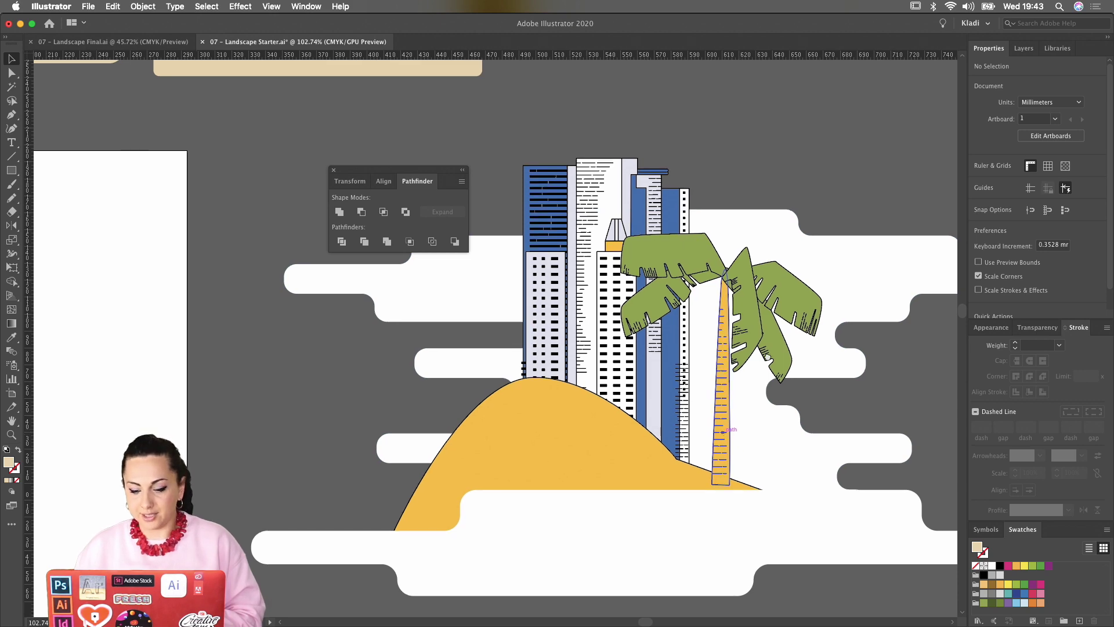
{"action": "scroll", "coordinate": [694, 328], "scroll_direction": "right", "scroll_amount": 10}
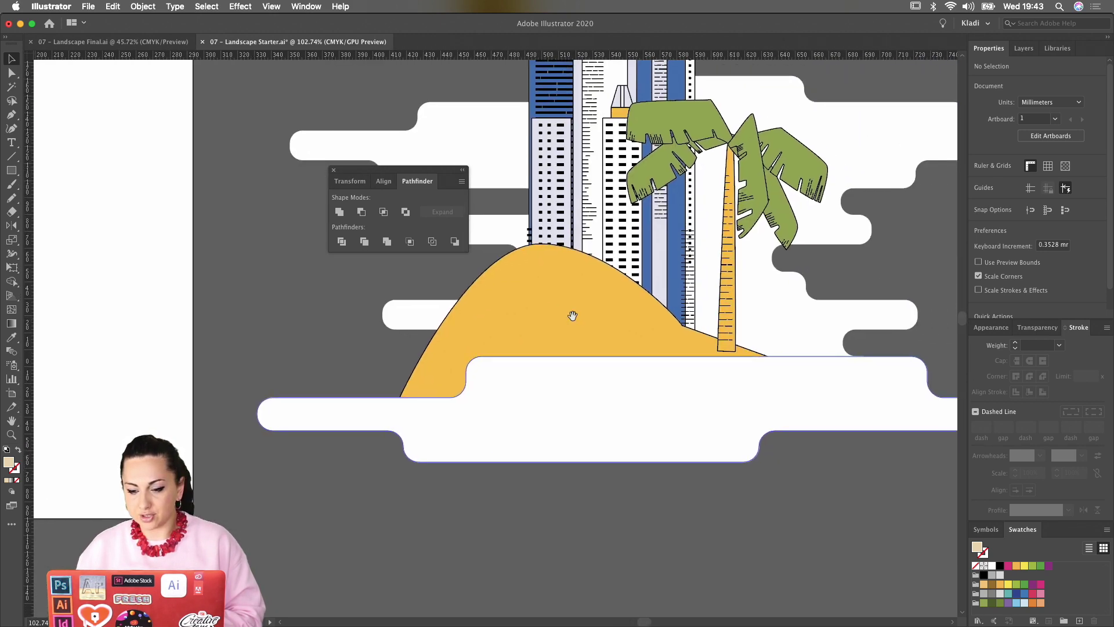
{"action": "scroll", "coordinate": [573, 311], "scroll_direction": "left", "scroll_amount": 6}
{"action": "scroll", "coordinate": [888, 236], "scroll_direction": "left", "scroll_amount": 8}
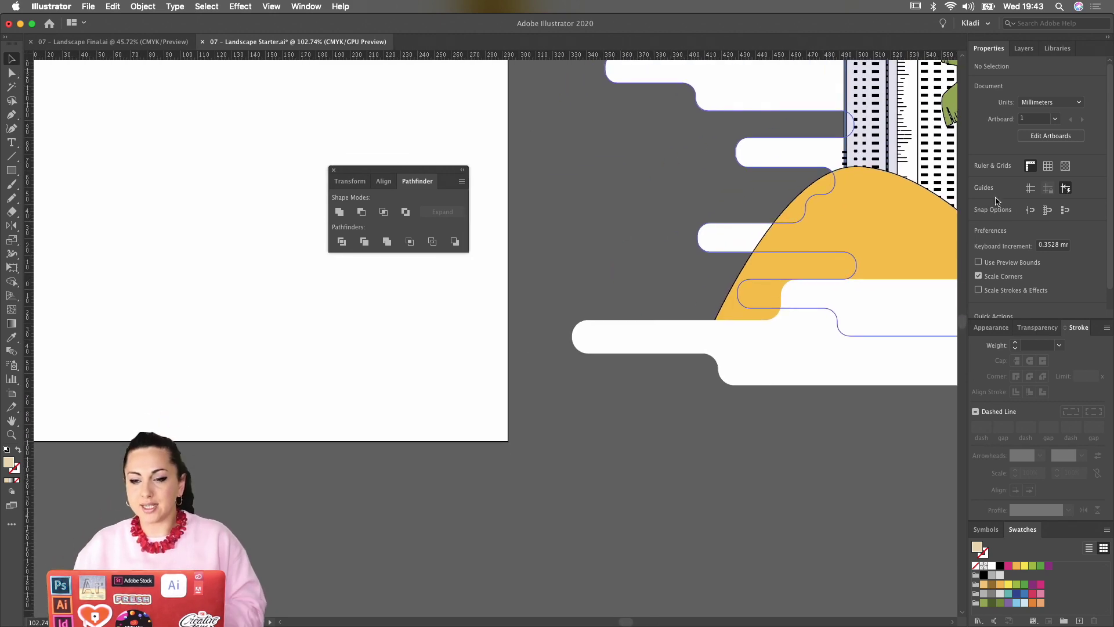
{"action": "scroll", "coordinate": [678, 237], "scroll_direction": "left", "scroll_amount": 10}
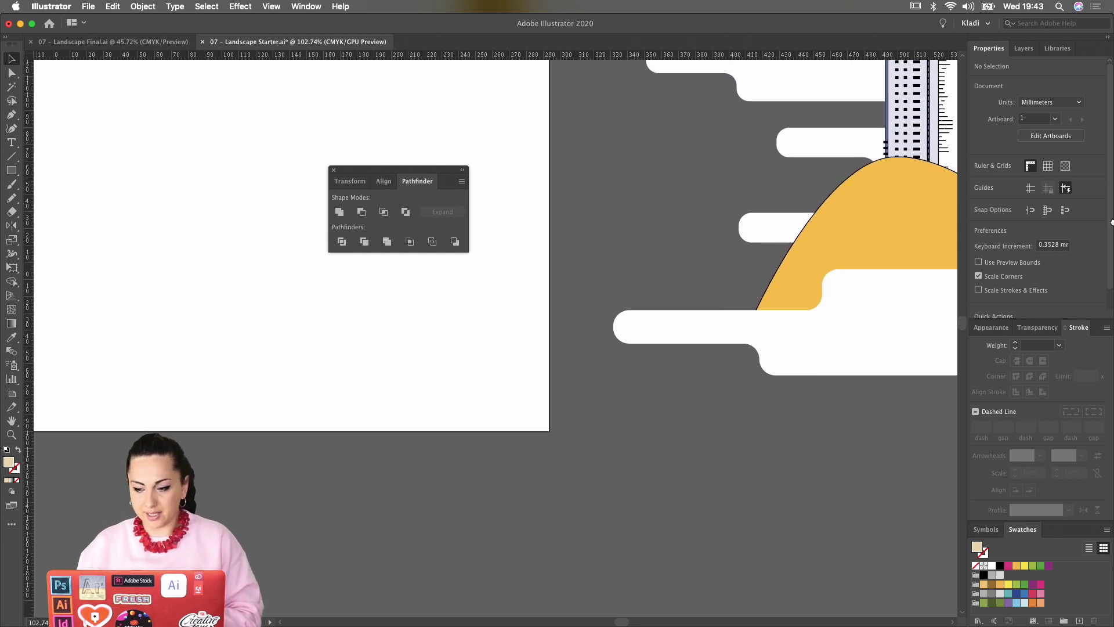
Sketch a straight vertical line about 120 mm long in the artboard's empty area, using the Line Segment tool
{"action": "left_click_drag", "start_coordinate": [551, 280], "coordinate": [784, 311]}
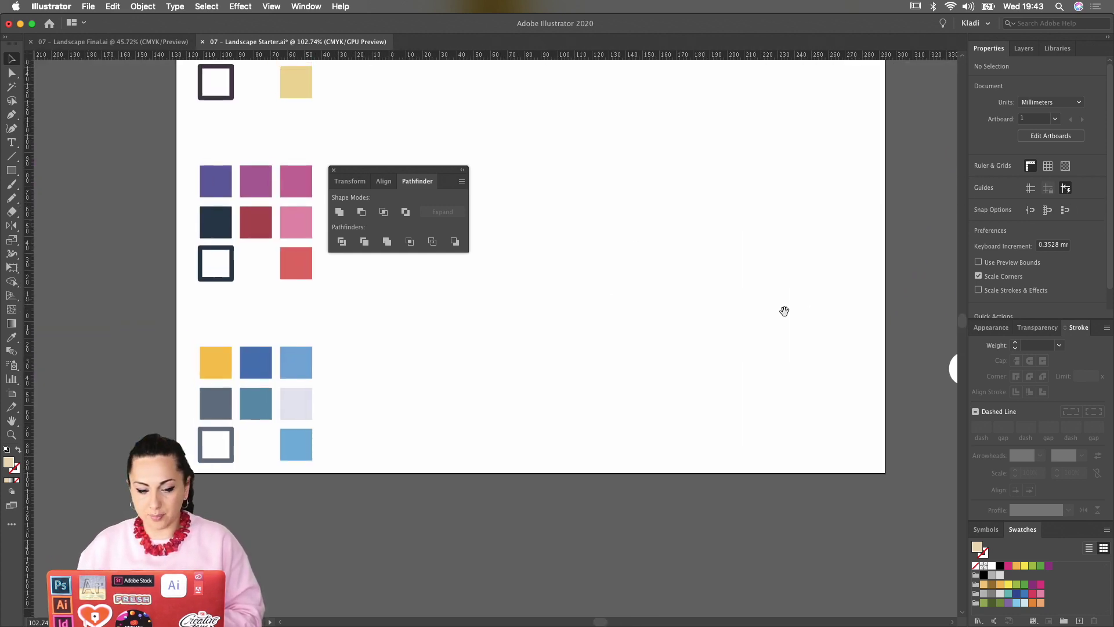
{"action": "left_click_drag", "start_coordinate": [403, 172], "coordinate": [258, 116]}
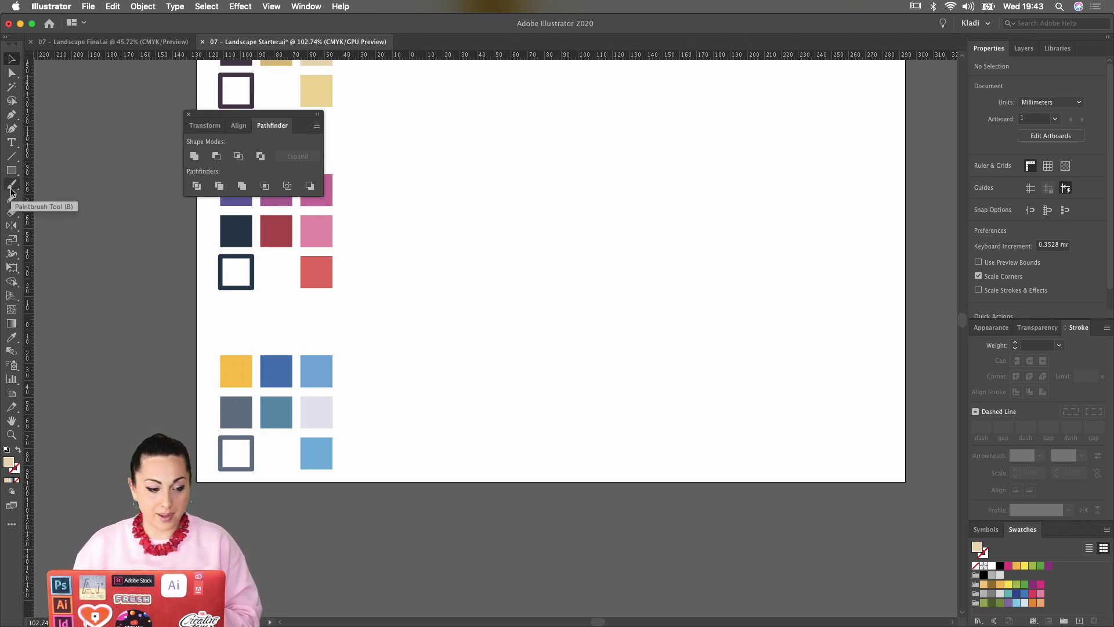
{"action": "left_click", "coordinate": [12, 157]}
{"action": "left_click_drag", "start_coordinate": [515, 127], "coordinate": [521, 331]}
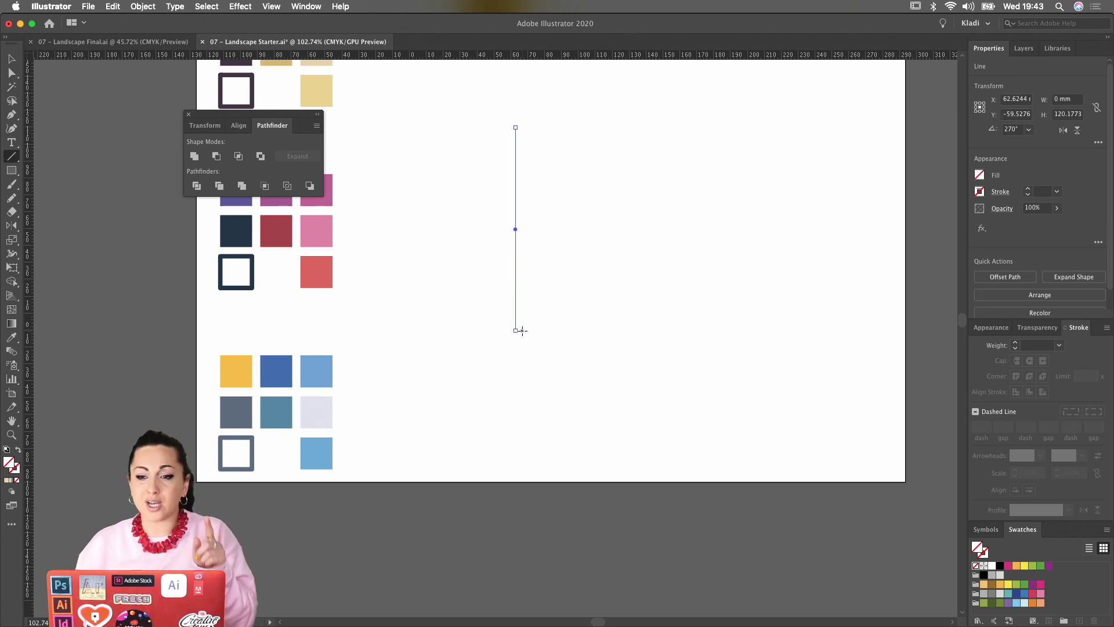
{"action": "key", "text": "a"}
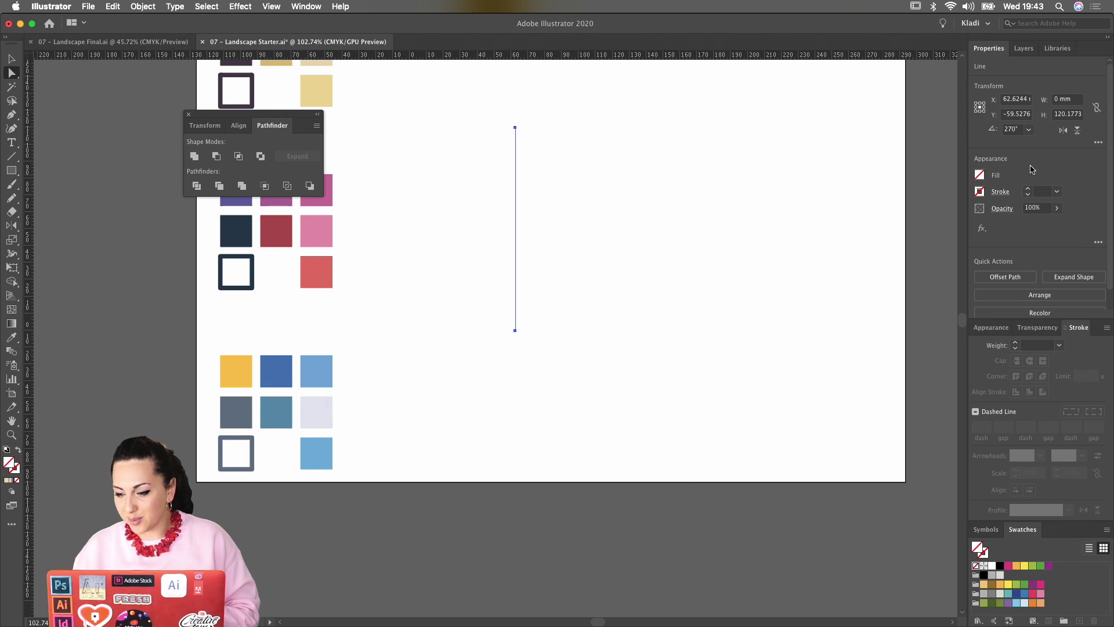
Set the vertical line's stroke to 2 pt and activate the Width tool
{"action": "left_click", "coordinate": [1028, 192]}
{"action": "left_click", "coordinate": [1027, 192]}
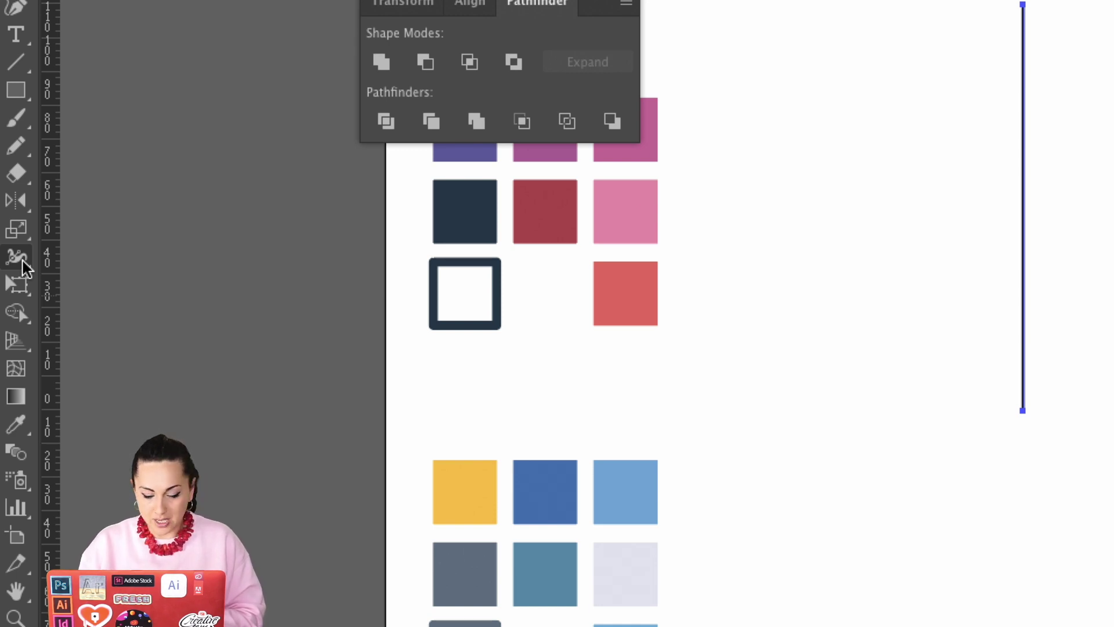
{"action": "left_click", "coordinate": [22, 262]}
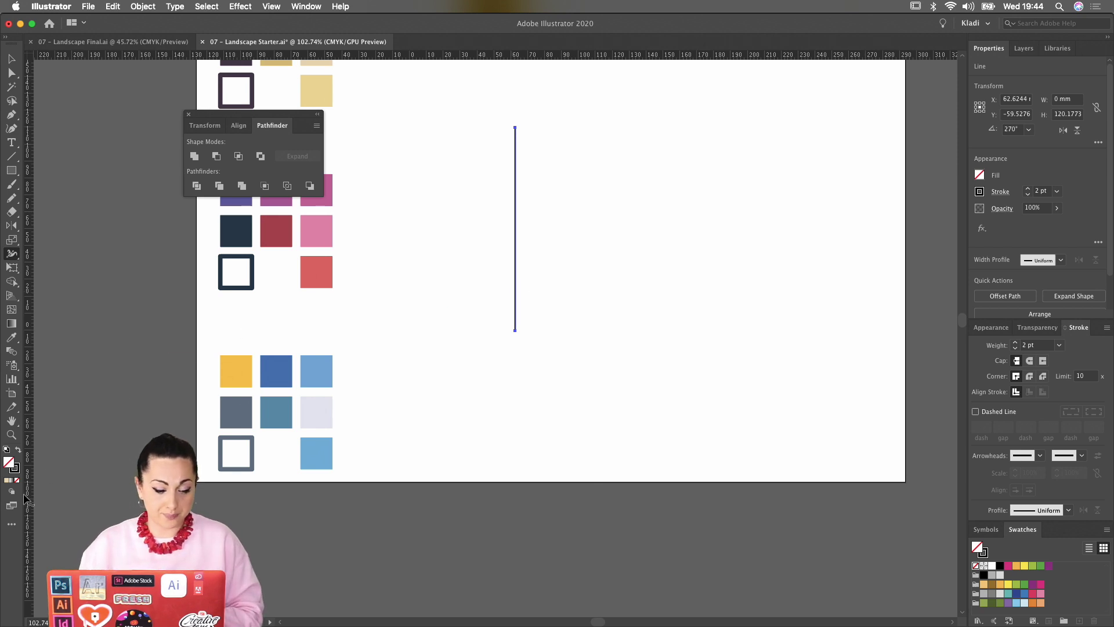
Inspect the full tool list and its options for a Basic or Advanced toolbar
{"action": "left_click", "coordinate": [13, 526]}
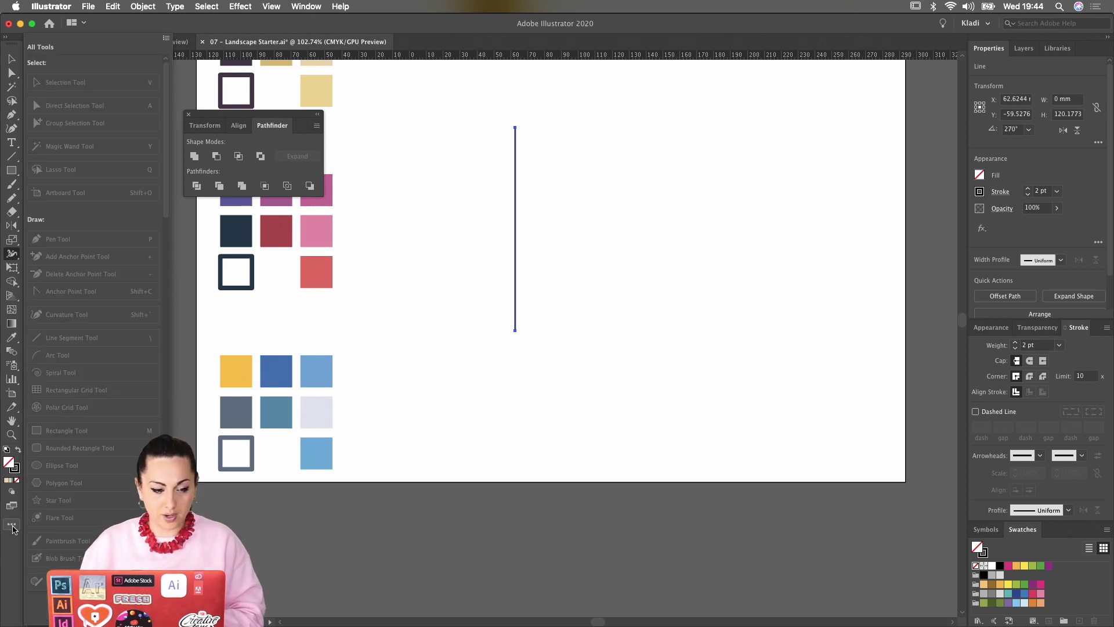
{"action": "left_click", "coordinate": [166, 39]}
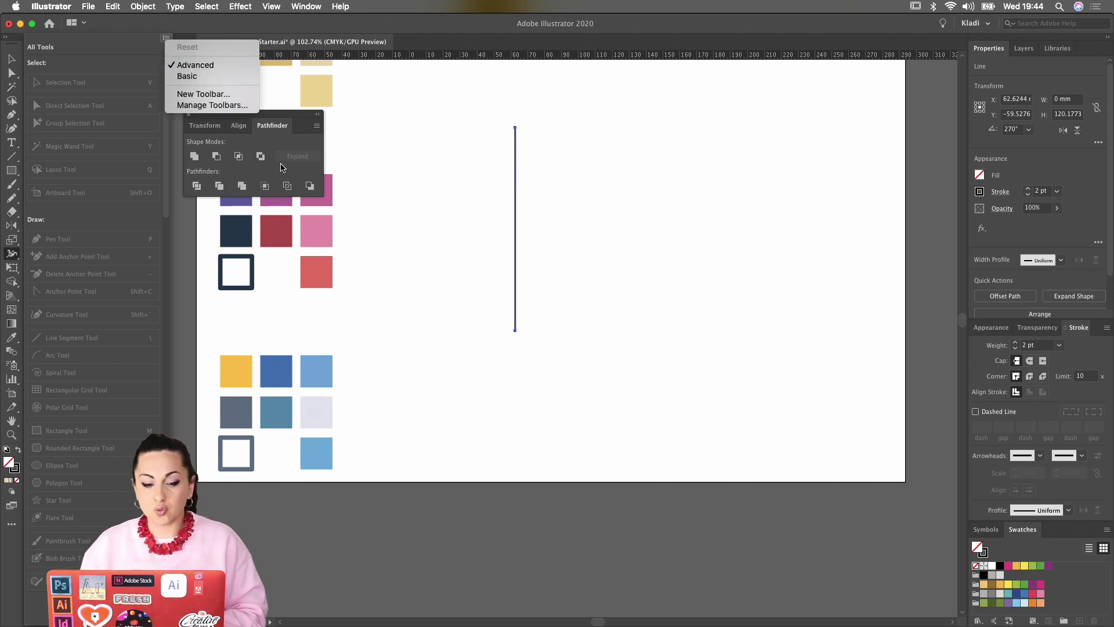
{"action": "left_click", "coordinate": [378, 214]}
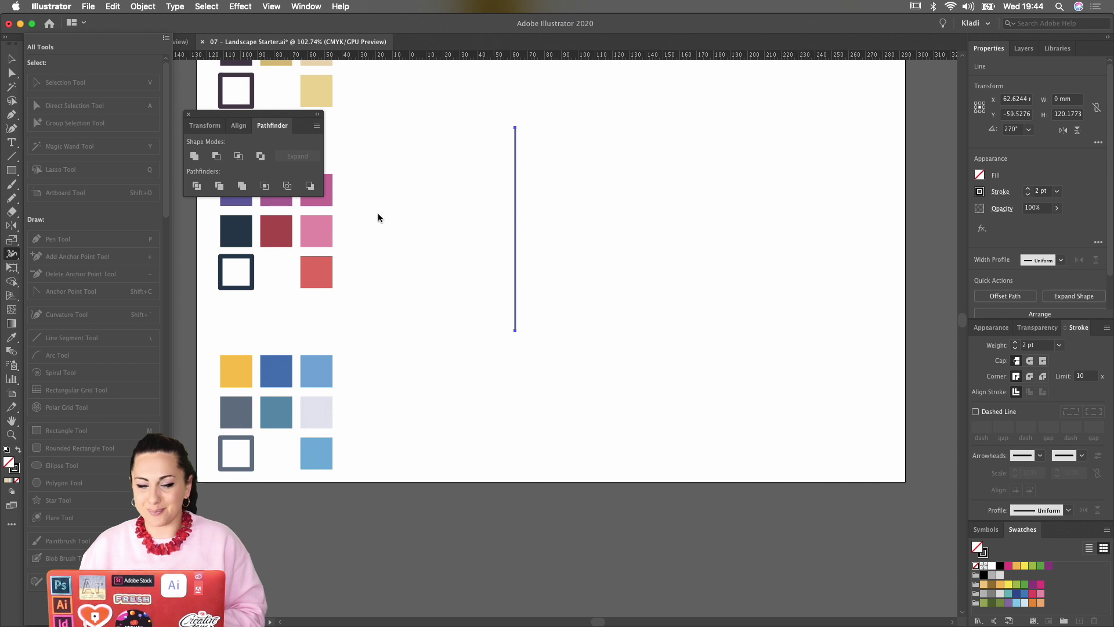
{"action": "left_click", "coordinate": [378, 214]}
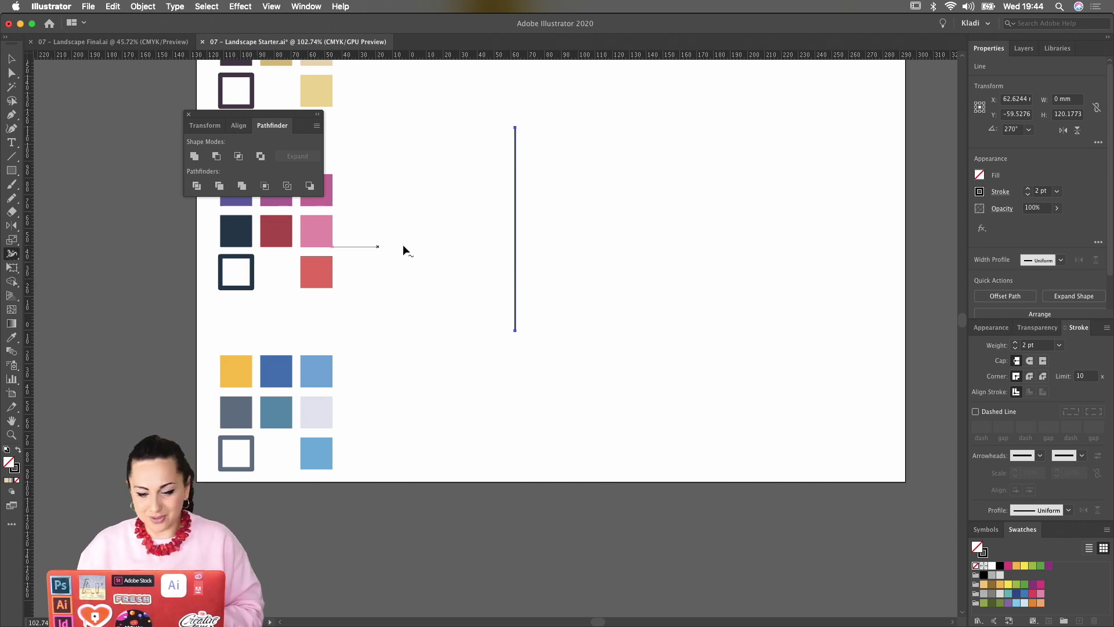
Swell the line's stroke to about 39 pt in its lower third and widen the bottom end to slightly less, using the Width tool
{"action": "scroll", "coordinate": [518, 272], "scroll_direction": "up", "scroll_amount": 3}
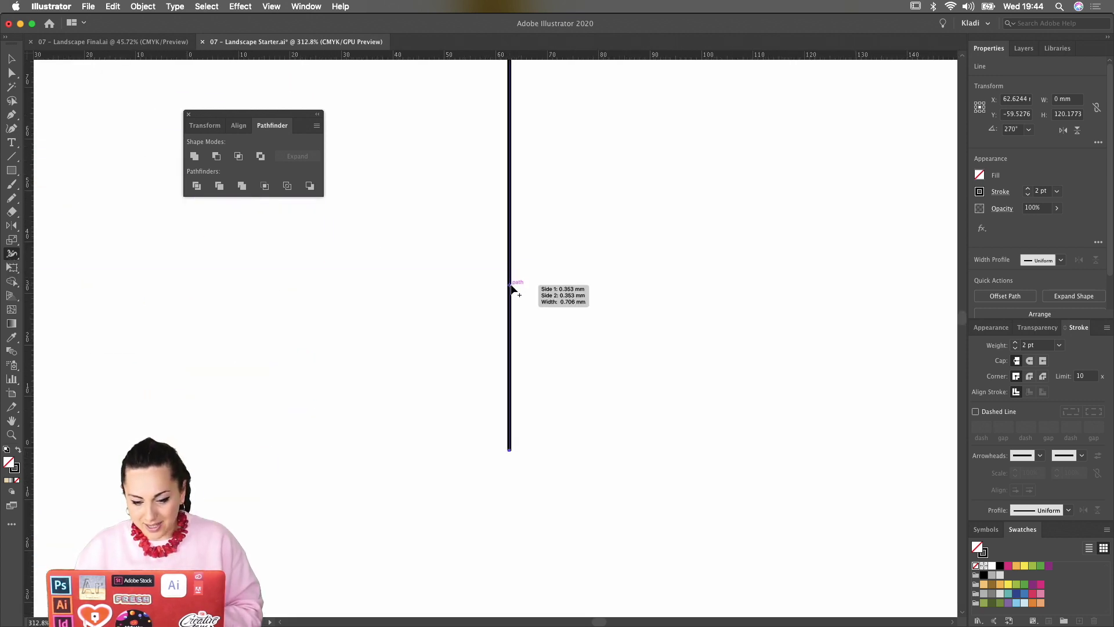
{"action": "left_click_drag", "start_coordinate": [510, 287], "coordinate": [545, 285]}
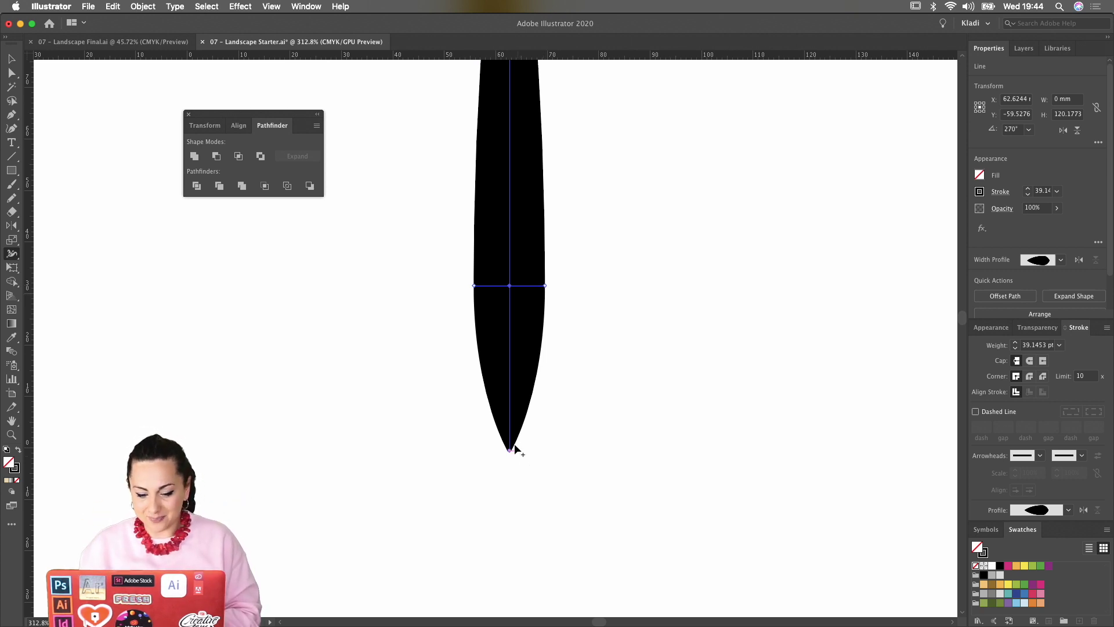
{"action": "left_click_drag", "start_coordinate": [510, 450], "coordinate": [584, 445]}
{"action": "scroll", "coordinate": [585, 444], "scroll_direction": "down", "scroll_amount": 3}
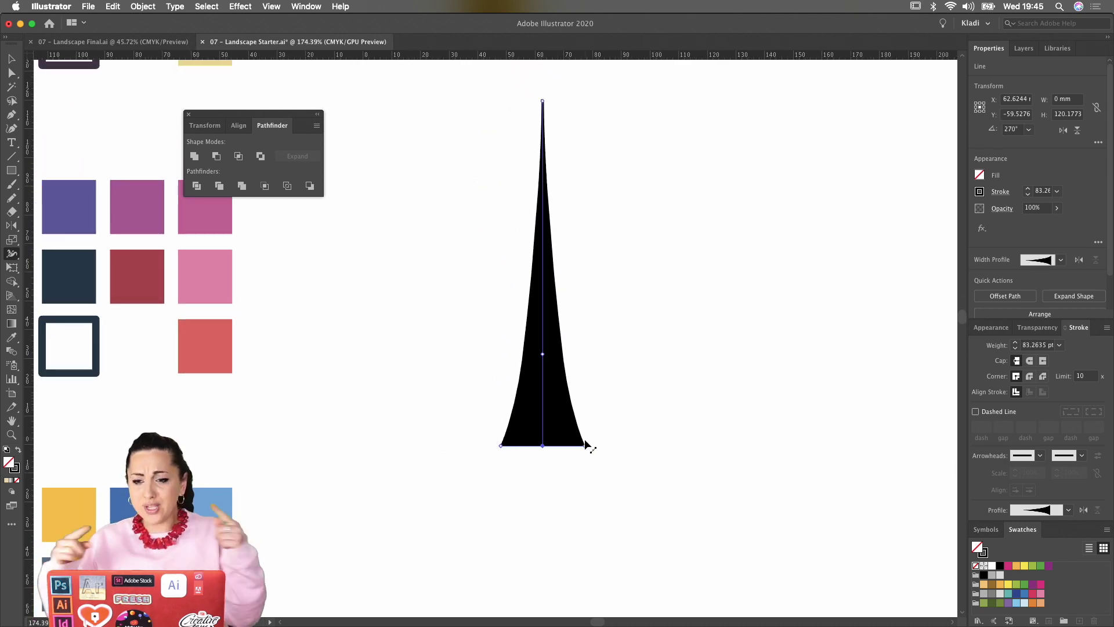
{"action": "left_click_drag", "start_coordinate": [585, 447], "coordinate": [561, 451]}
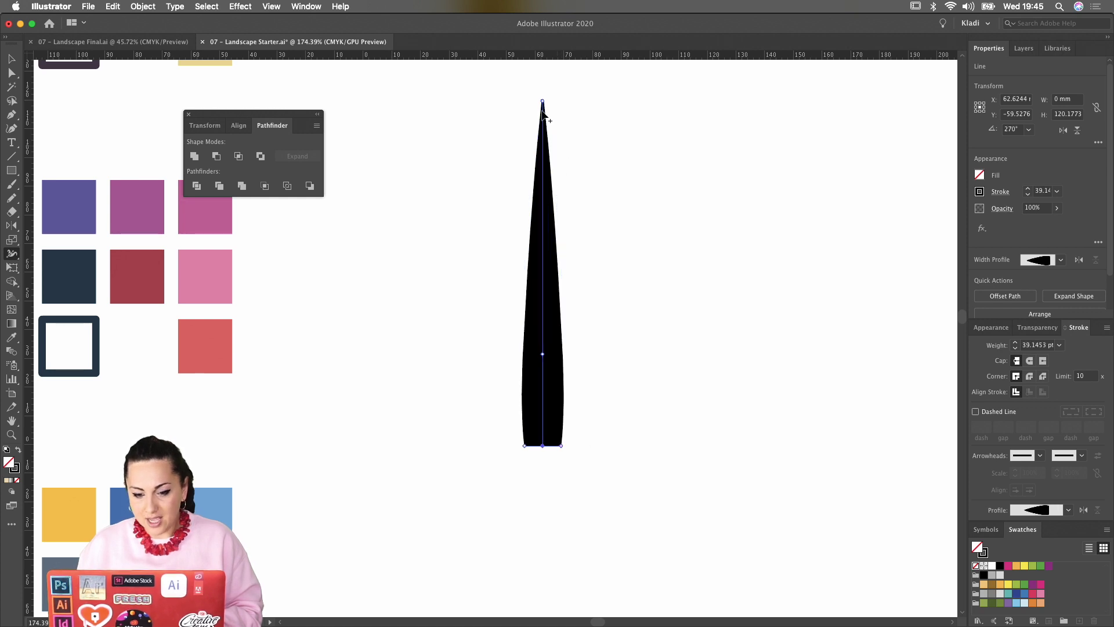
Widen the stroke's pointed top end slightly into a narrow flat tip, shaping a tapered tree trunk
{"action": "left_click_drag", "start_coordinate": [547, 102], "coordinate": [543, 102]}
{"action": "scroll", "coordinate": [545, 103], "scroll_direction": "up", "scroll_amount": 3}
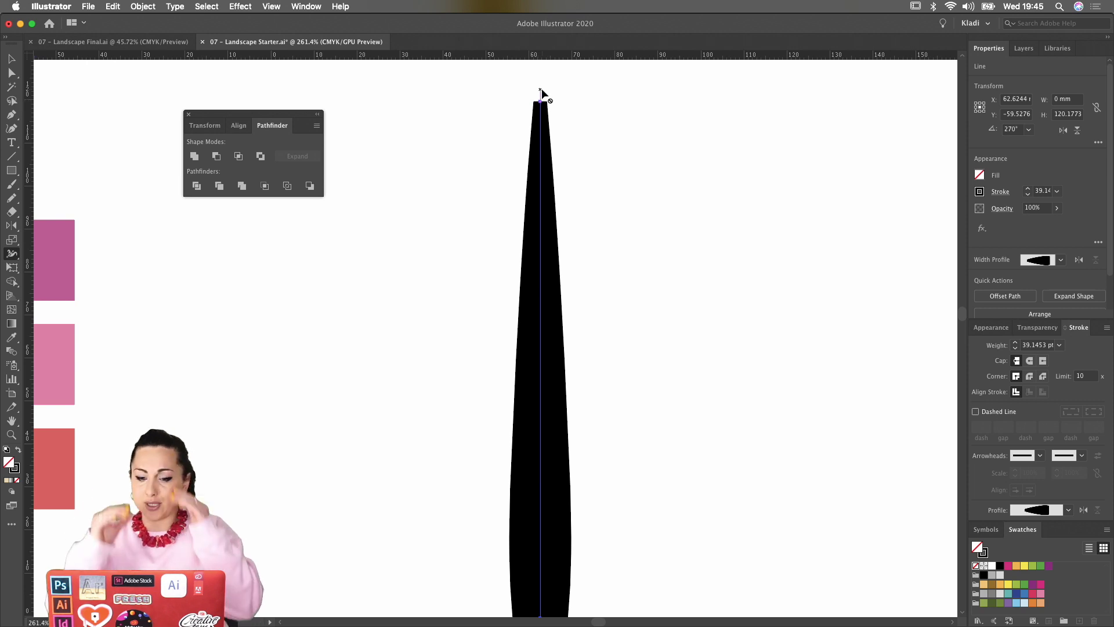
{"action": "scroll", "coordinate": [621, 173], "scroll_direction": "down", "scroll_amount": 3}
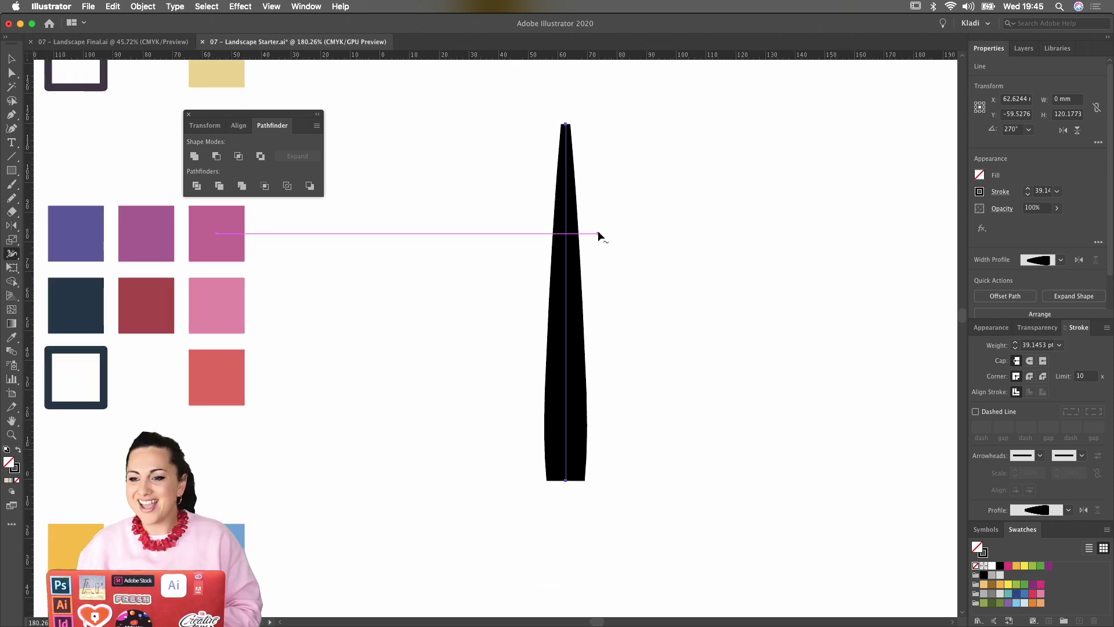
Try pinching the trunk's upper half and widening it just below with extra width points, and undo both changes
{"action": "key", "text": "v"}
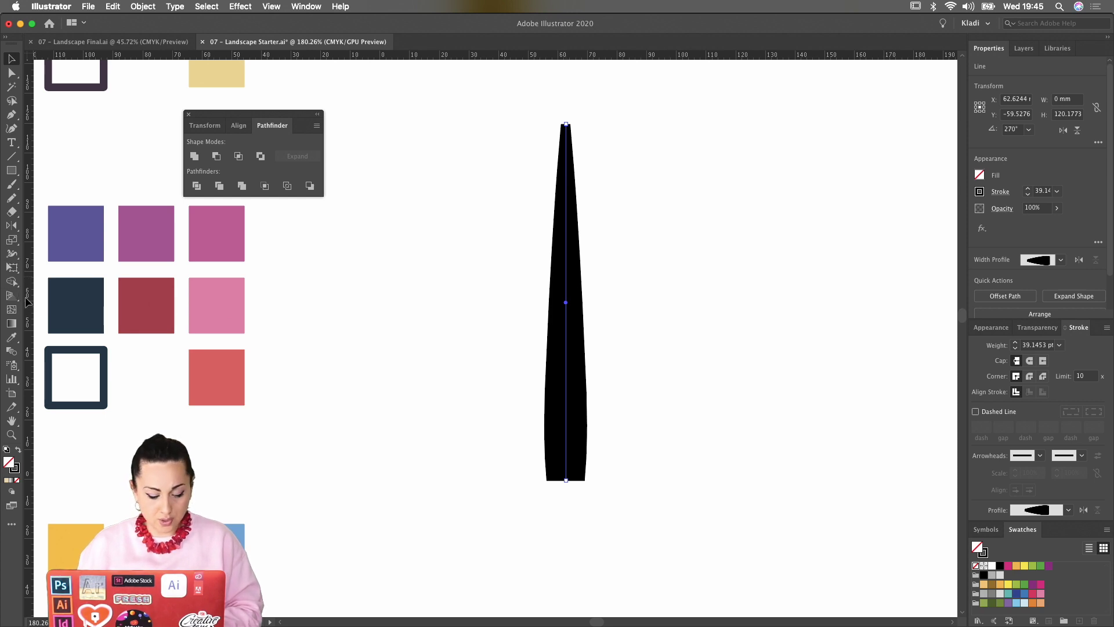
{"action": "key", "text": "shift+w"}
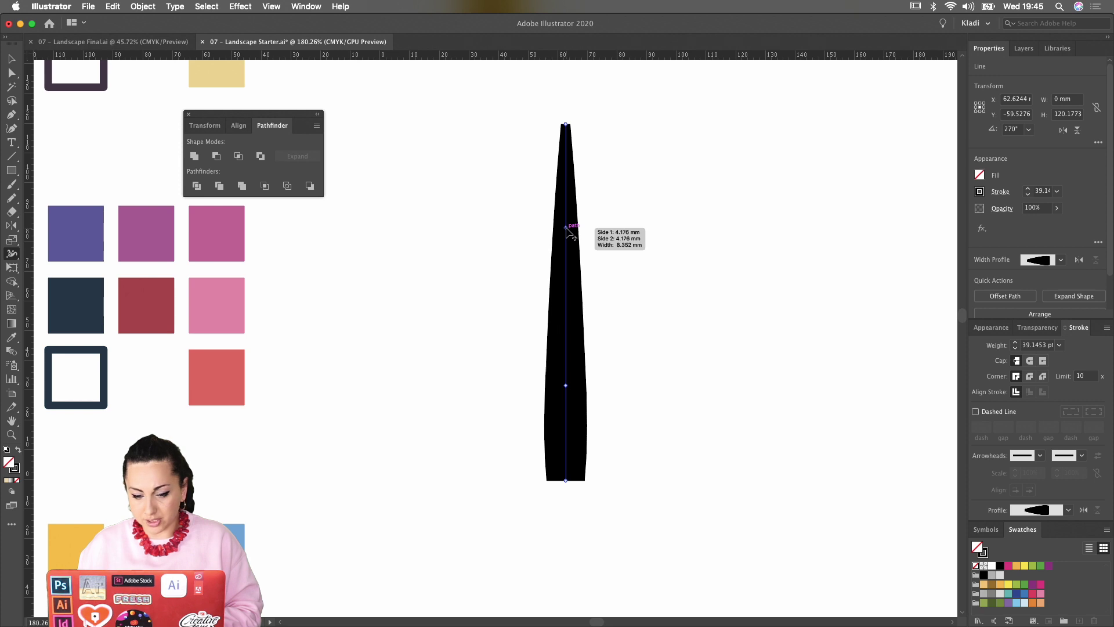
{"action": "mouse_move", "coordinate": [566, 230]}
{"action": "left_mouse_down"}
{"action": "mouse_move", "coordinate": [581, 231]}
{"action": "mouse_move", "coordinate": [572, 230]}
{"action": "left_mouse_up"}
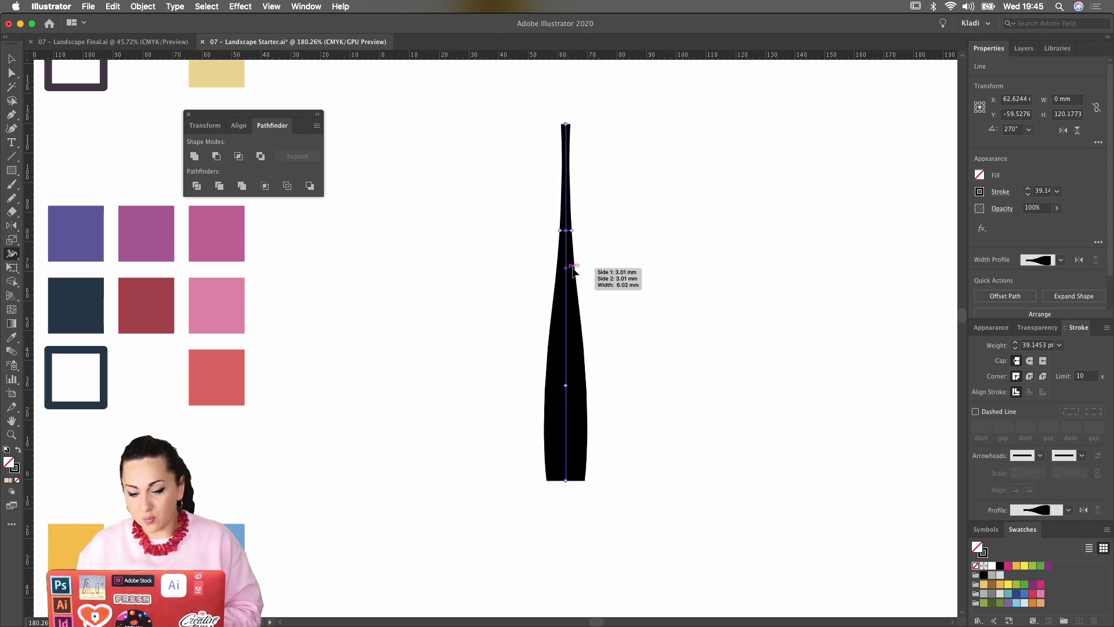
{"action": "left_click_drag", "start_coordinate": [566, 268], "coordinate": [582, 268]}
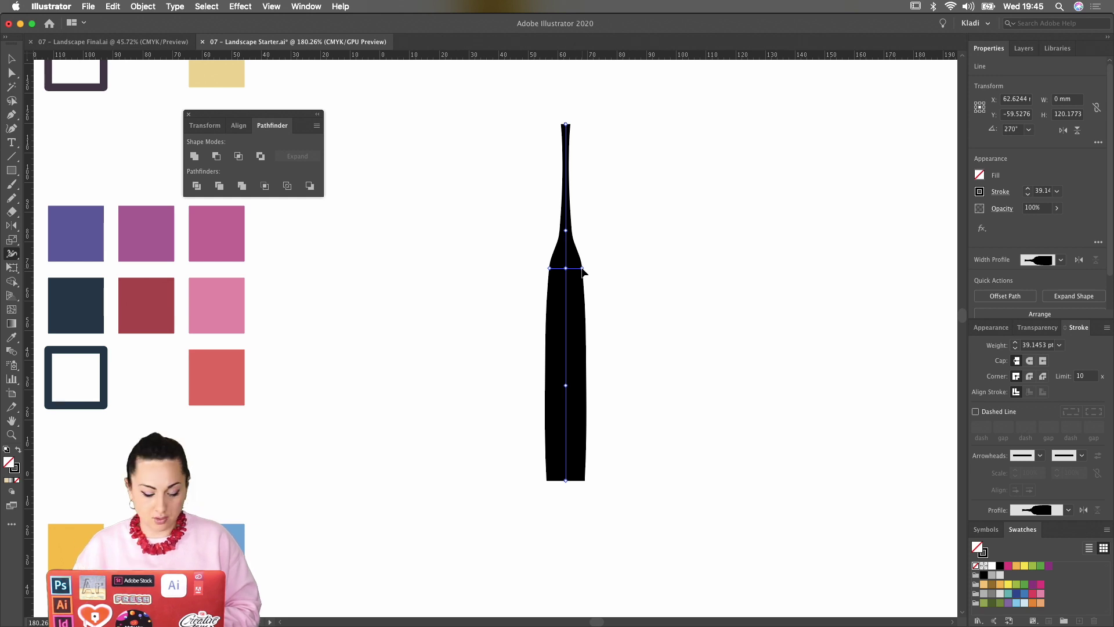
{"action": "key", "text": "ctrl+z"}
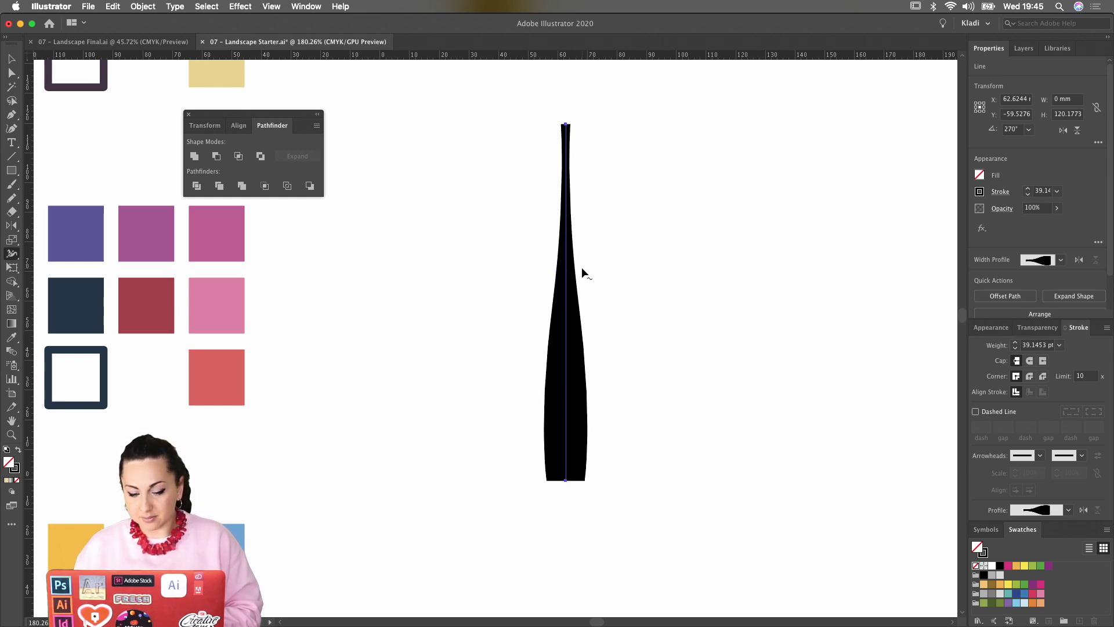
{"action": "key", "text": "ctrl+z"}
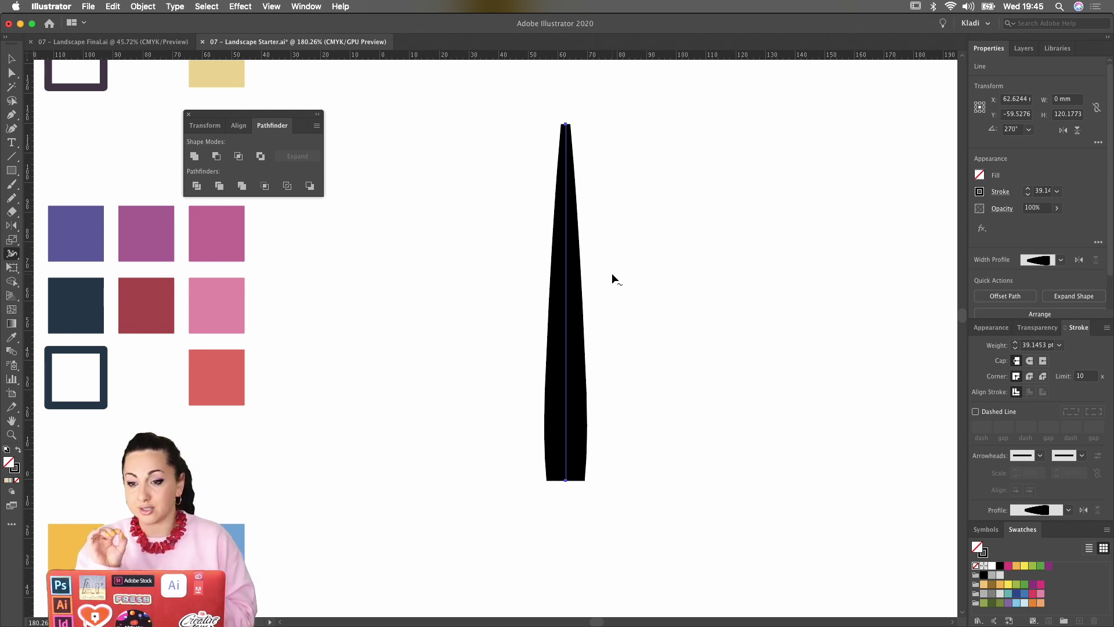
Check the trunk's underlying path in Outline view and return to the normal preview
{"action": "key", "text": "ctrl+y"}
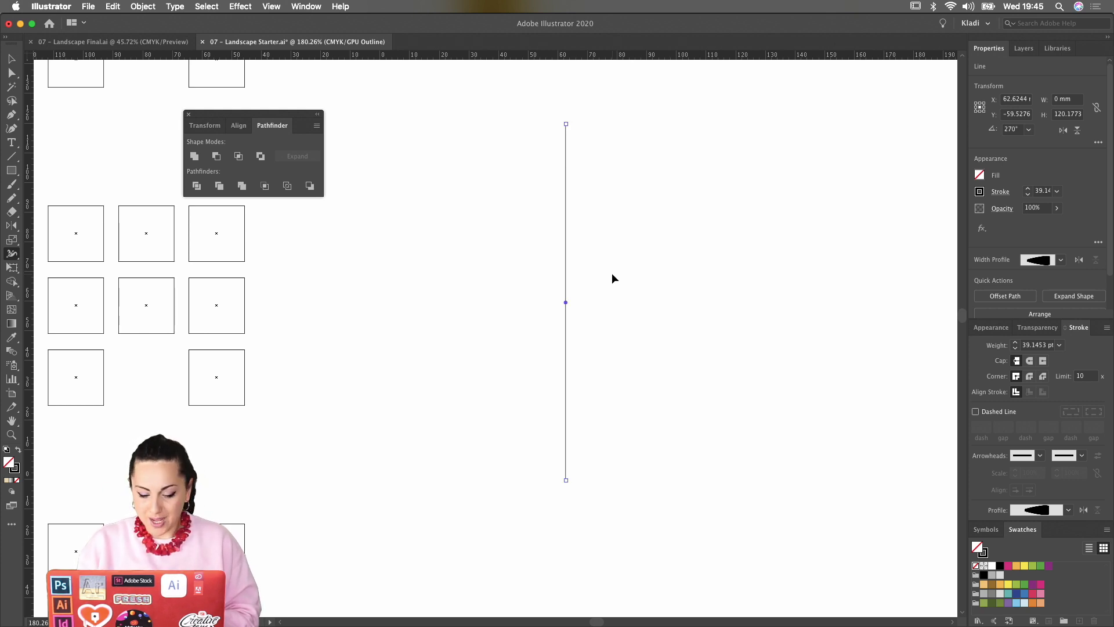
{"action": "key", "text": "ctrl+y"}
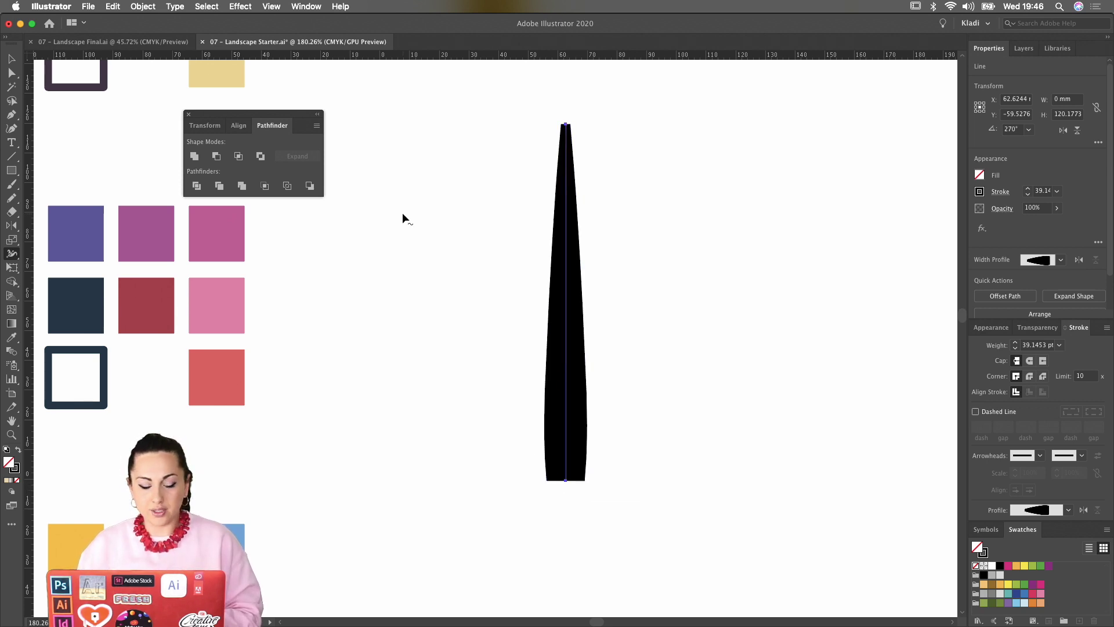
Convert the trunk's variable-width stroke into a filled shape with Outline Stroke, and check its paths in Outline view
{"action": "left_click", "coordinate": [140, 7]}
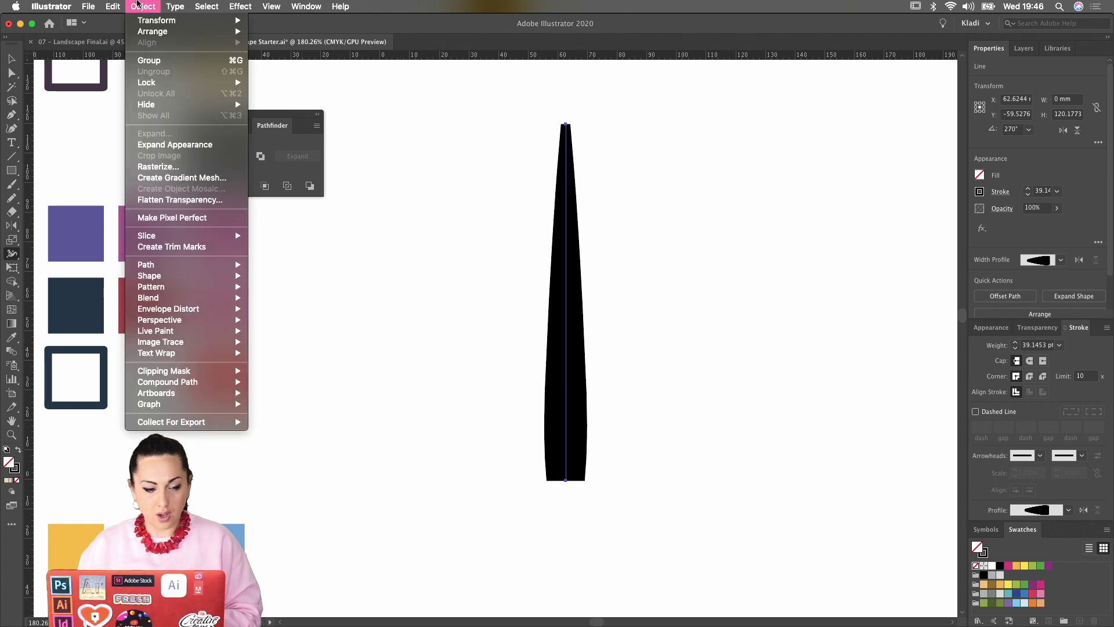
{"action": "mouse_move", "coordinate": [190, 268]}
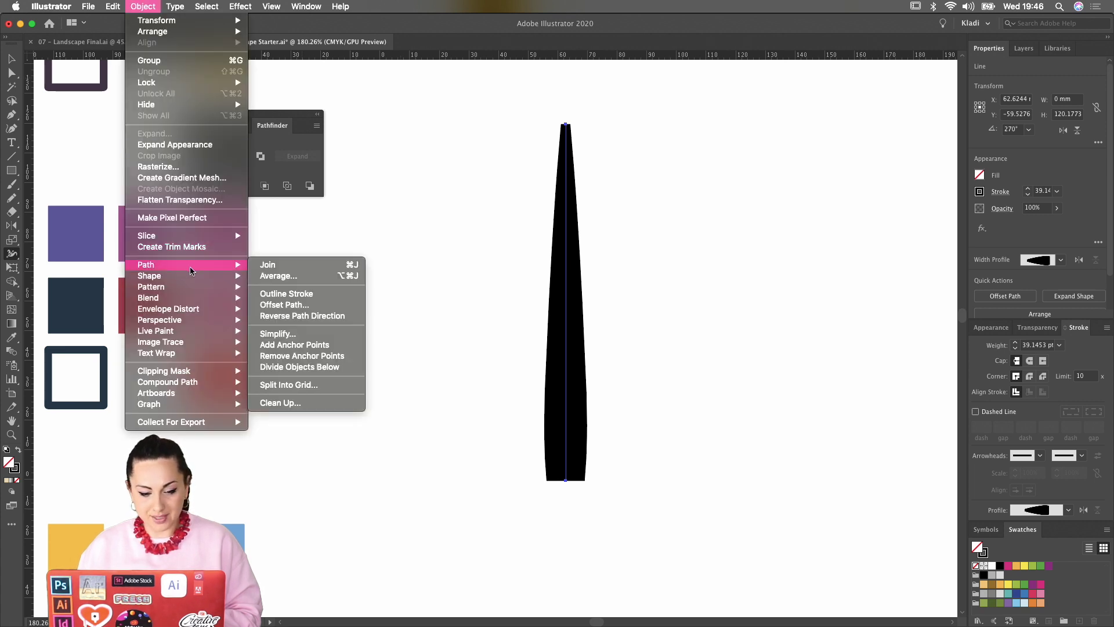
{"action": "left_click", "coordinate": [299, 294]}
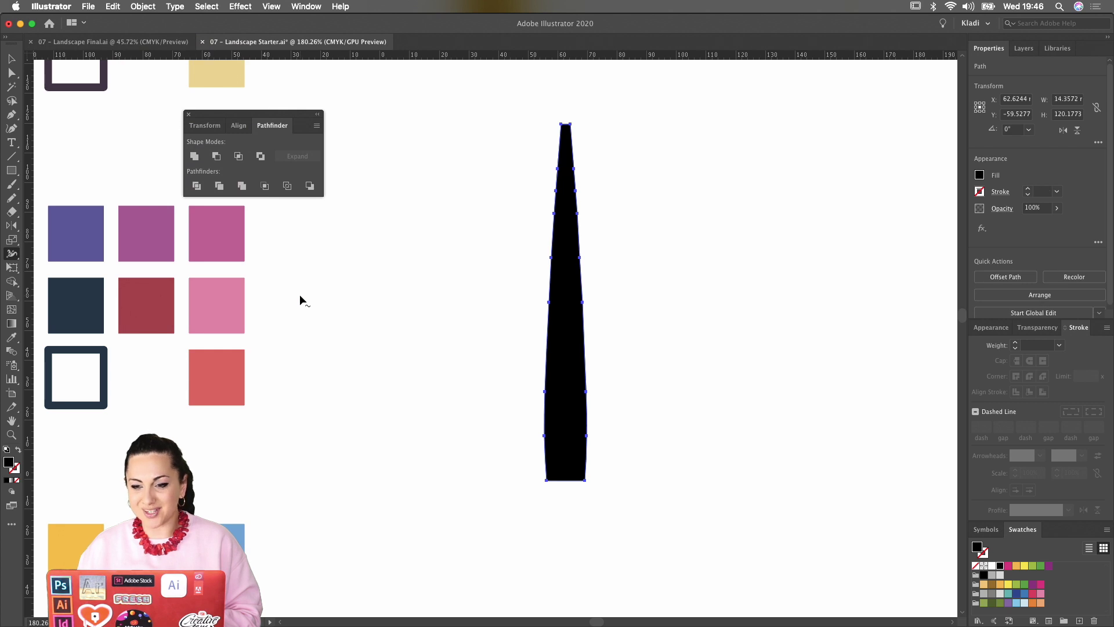
{"action": "key", "text": "super+y"}
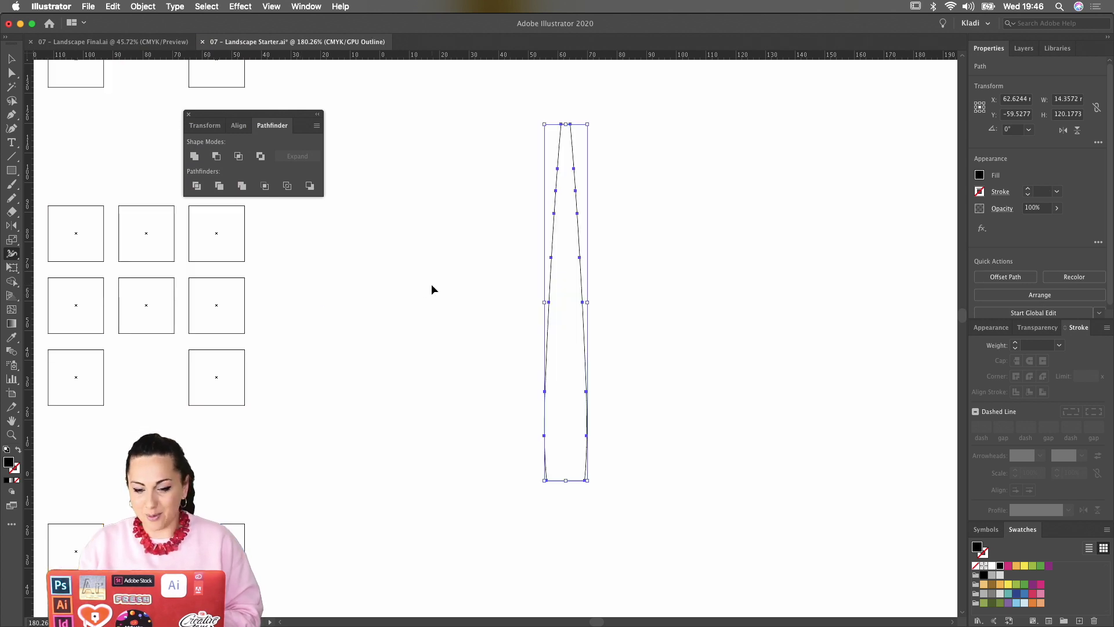
{"action": "key", "text": "shift+super+b"}
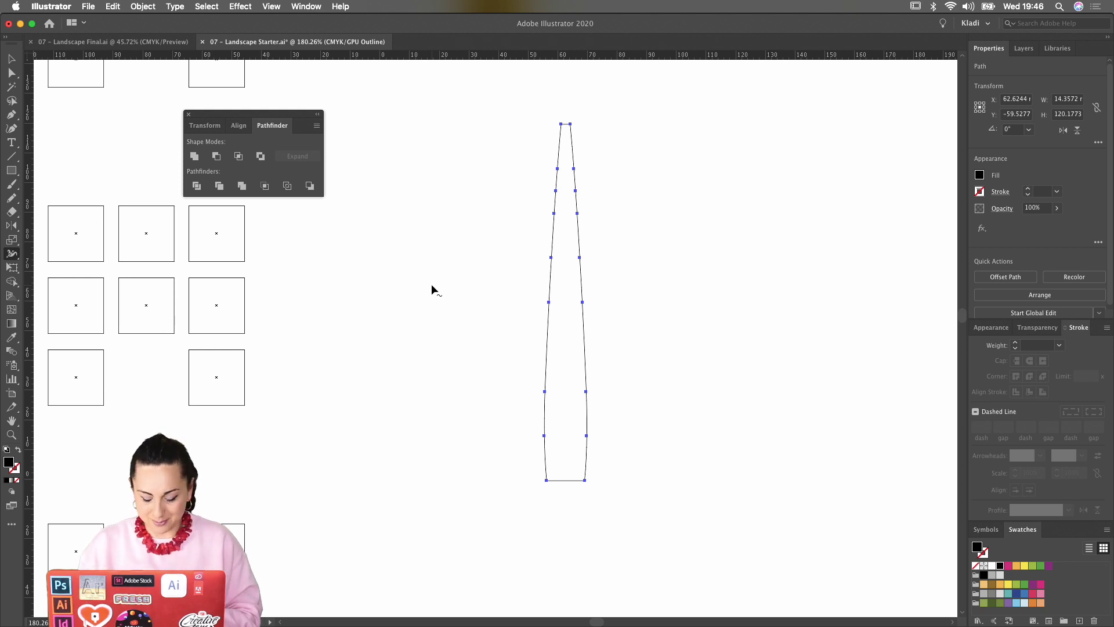
{"action": "key", "text": "super+y"}
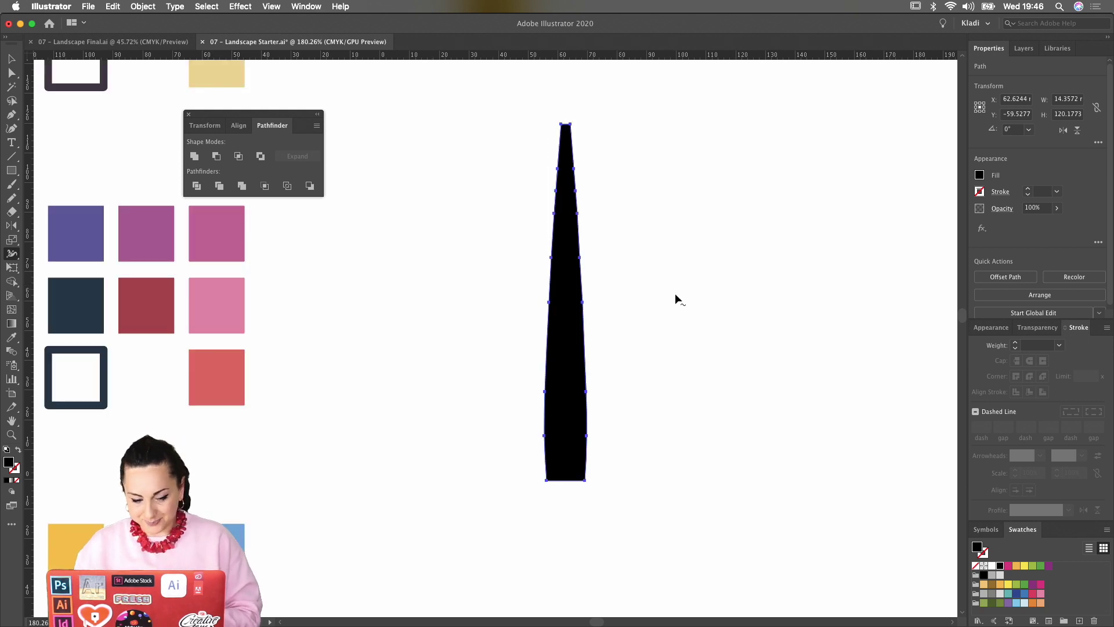
Fill the trunk with the sandy tan colour sampled from the middle of the top palette's second row, and deselect it
{"action": "scroll", "coordinate": [674, 294], "scroll_direction": "down", "scroll_amount": 3}
{"action": "key", "text": "i"}
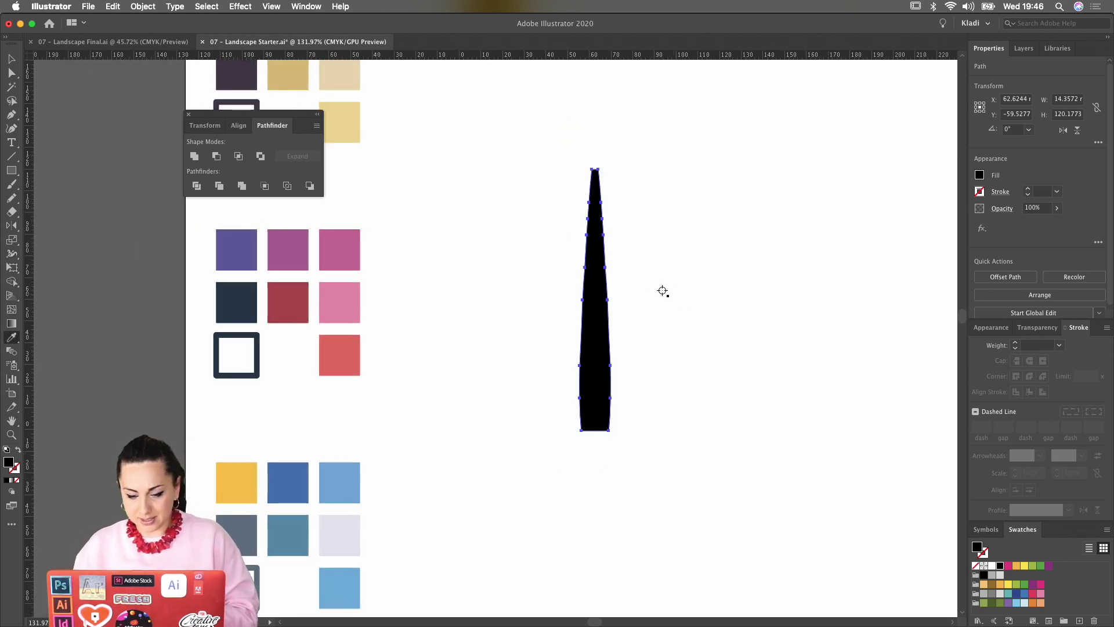
{"action": "scroll", "coordinate": [647, 294], "scroll_direction": "up", "scroll_amount": 2}
{"action": "scroll", "coordinate": [648, 294], "scroll_direction": "left", "scroll_amount": 2}
{"action": "scroll", "coordinate": [647, 294], "scroll_direction": "up", "scroll_amount": 2}
{"action": "scroll", "coordinate": [647, 294], "scroll_direction": "left", "scroll_amount": 2}
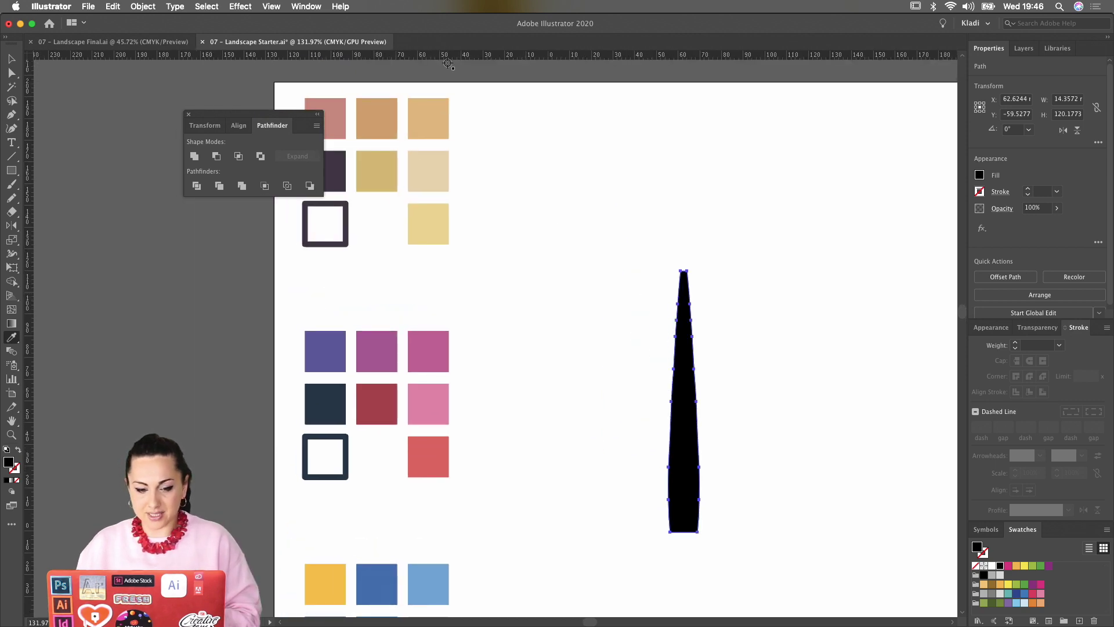
{"action": "left_click", "coordinate": [392, 166]}
{"action": "key", "text": "v"}
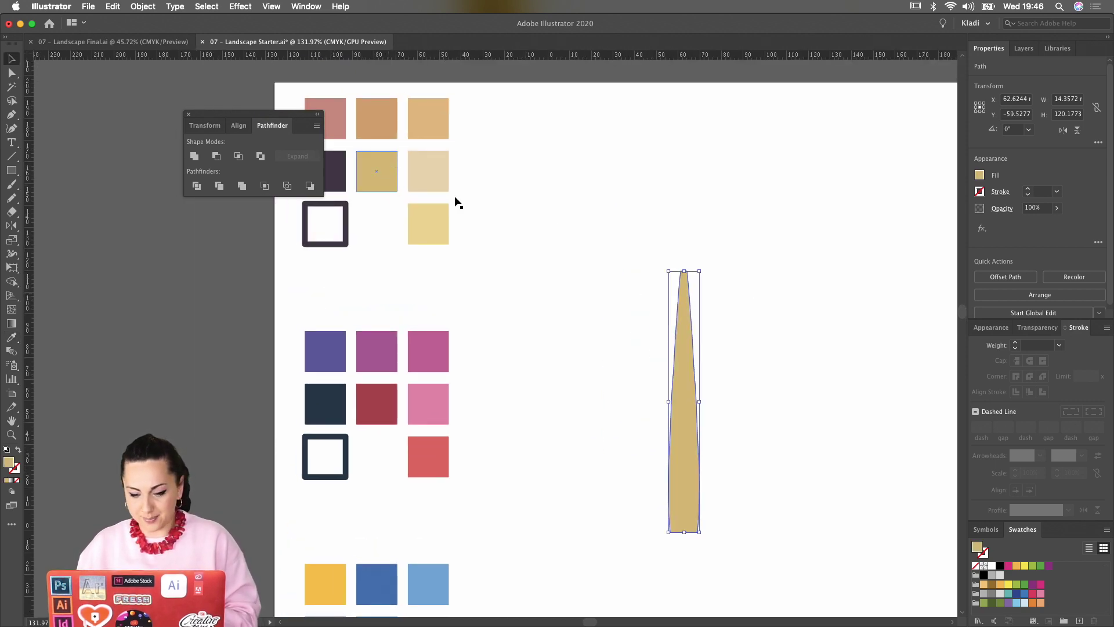
{"action": "left_click", "coordinate": [759, 298]}
{"action": "scroll", "coordinate": [759, 294], "scroll_direction": "right", "scroll_amount": 2}
{"action": "scroll", "coordinate": [759, 294], "scroll_direction": "down", "scroll_amount": 1}
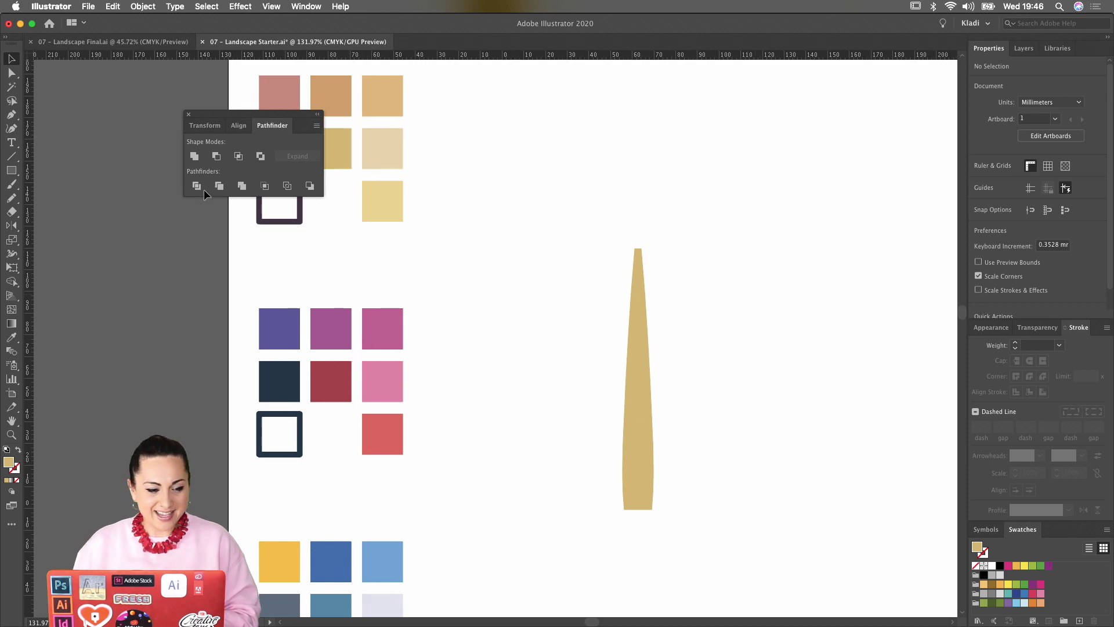
Draw a horizontal line about 6.6 mm long from the trunk's left edge inward, in its upper half
{"action": "left_click", "coordinate": [11, 157]}
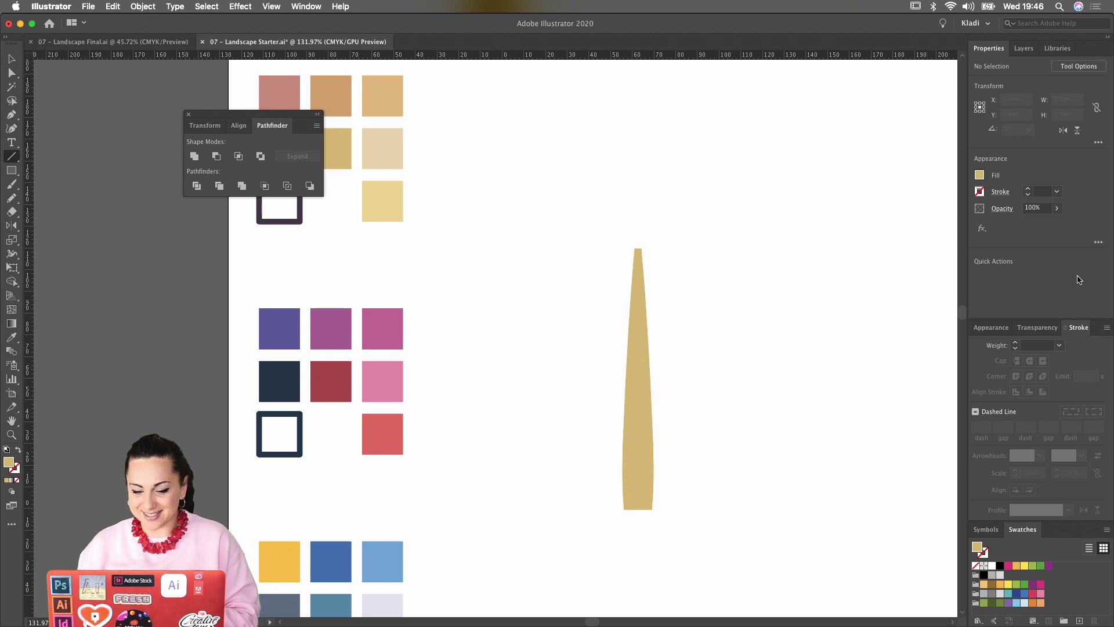
{"action": "scroll", "coordinate": [757, 293], "scroll_direction": "down", "scroll_amount": 2}
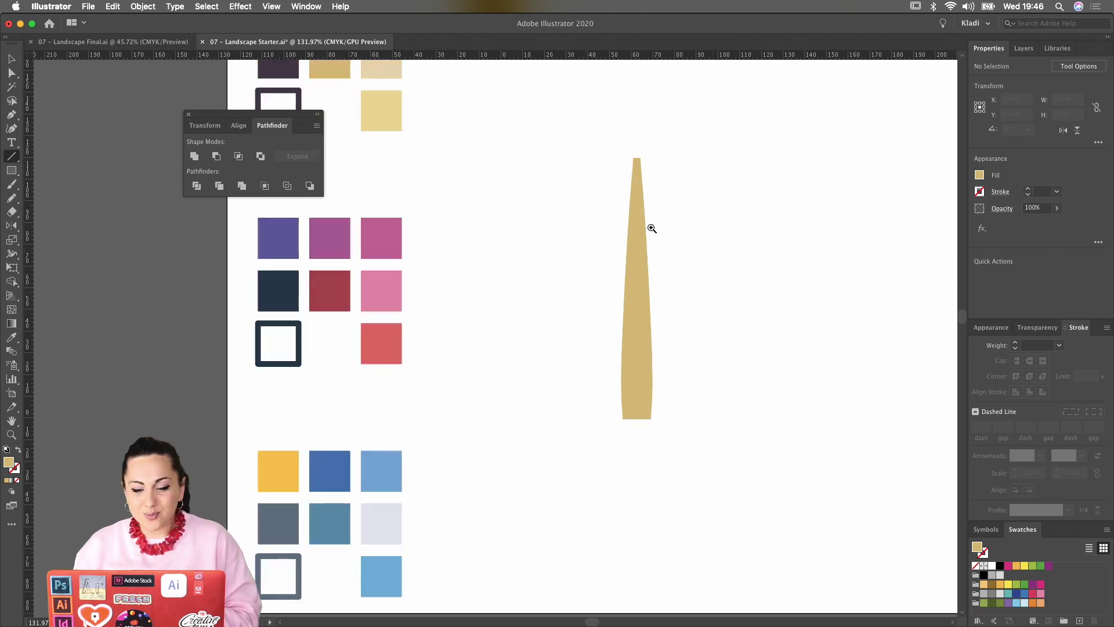
{"action": "scroll", "coordinate": [676, 242], "scroll_direction": "up", "scroll_amount": 3}
{"action": "scroll", "coordinate": [673, 244], "scroll_direction": "right", "scroll_amount": 1}
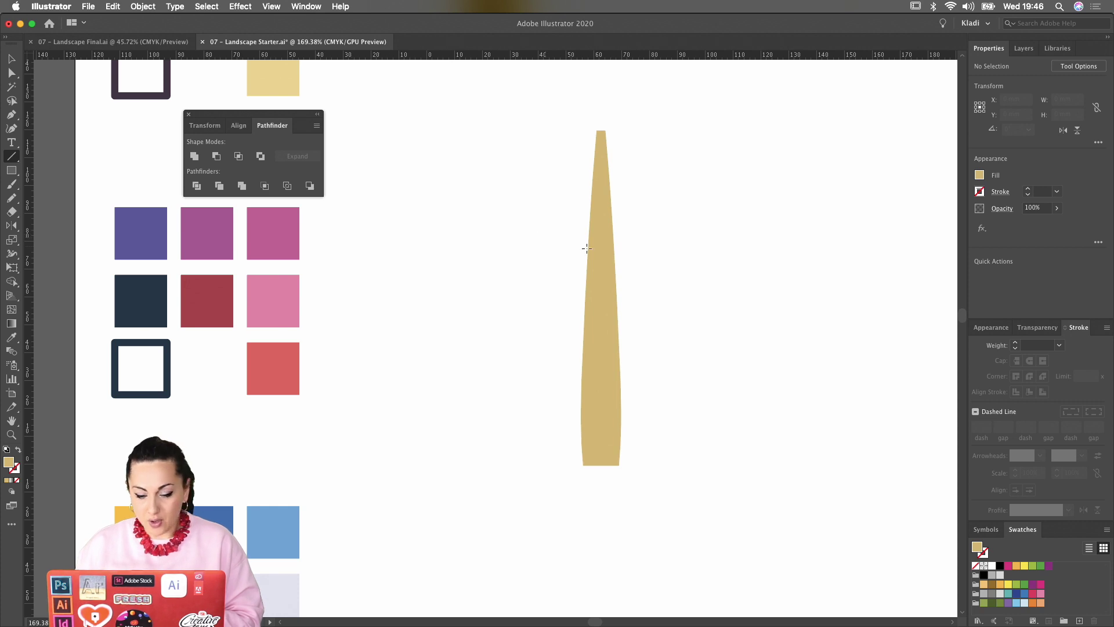
{"action": "left_click_drag", "start_coordinate": [588, 249], "coordinate": [606, 249]}
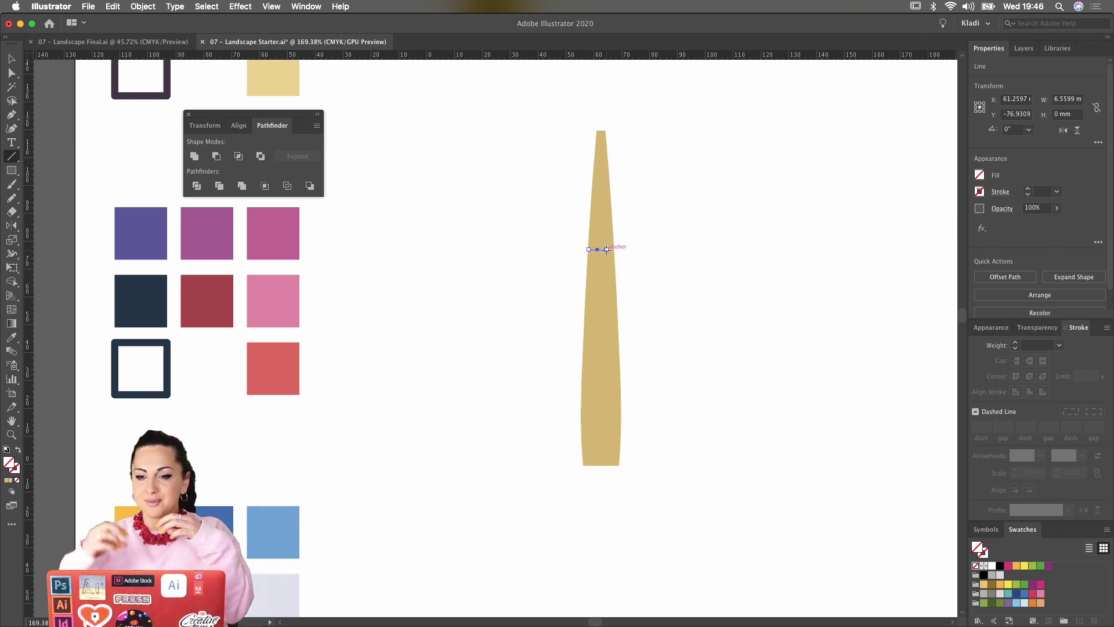
{"action": "key", "text": "v"}
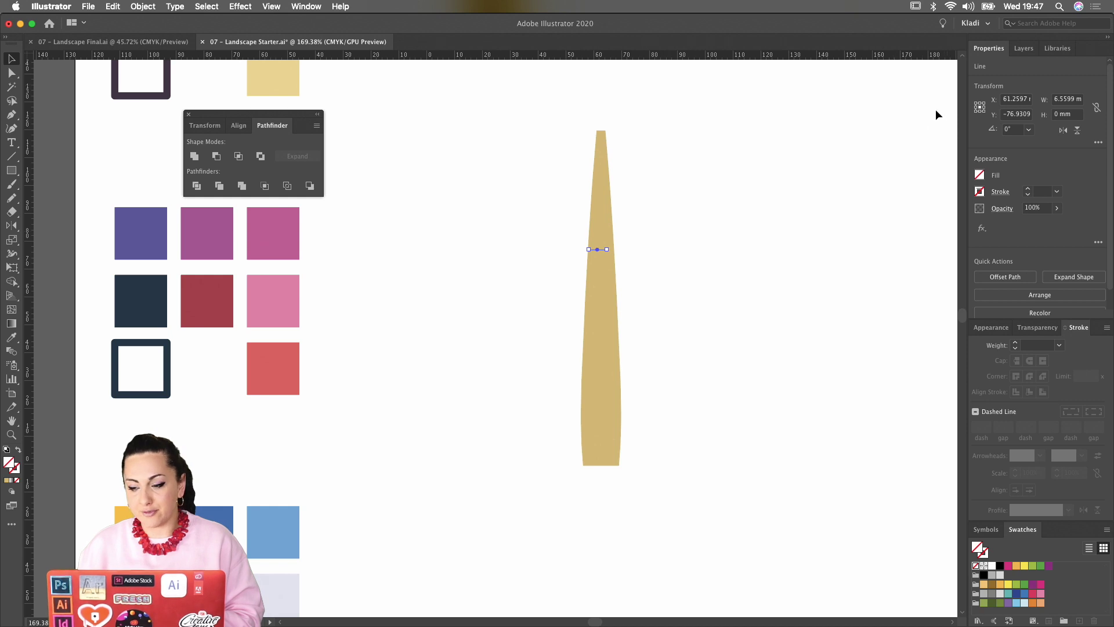
Give the short line a 2 pt stroke with round caps
{"action": "left_click", "coordinate": [1027, 190]}
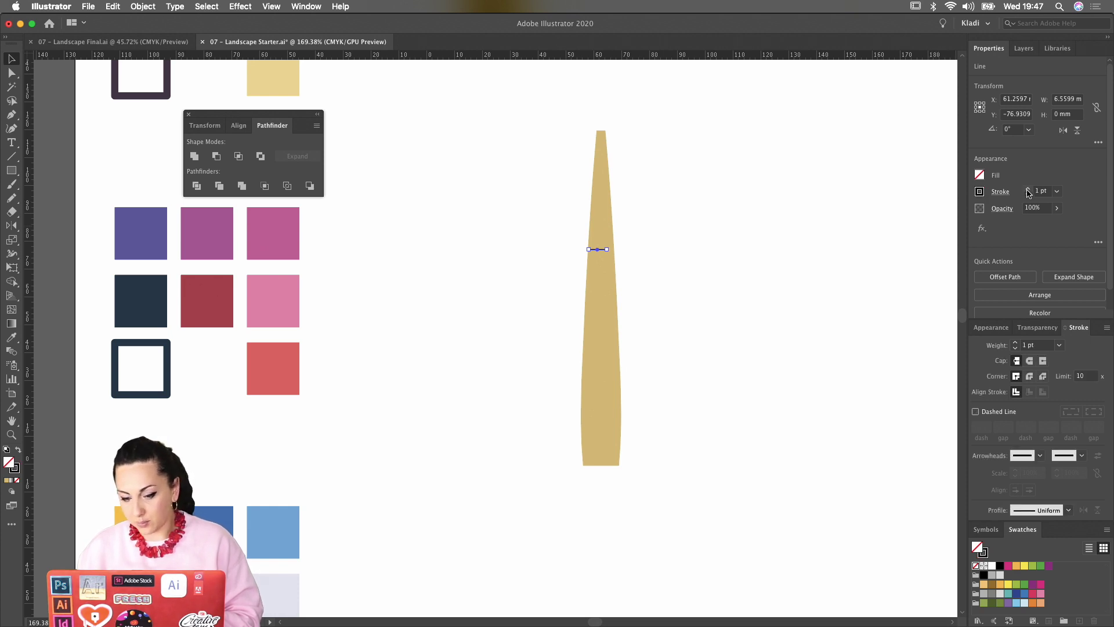
{"action": "left_click", "coordinate": [1028, 189]}
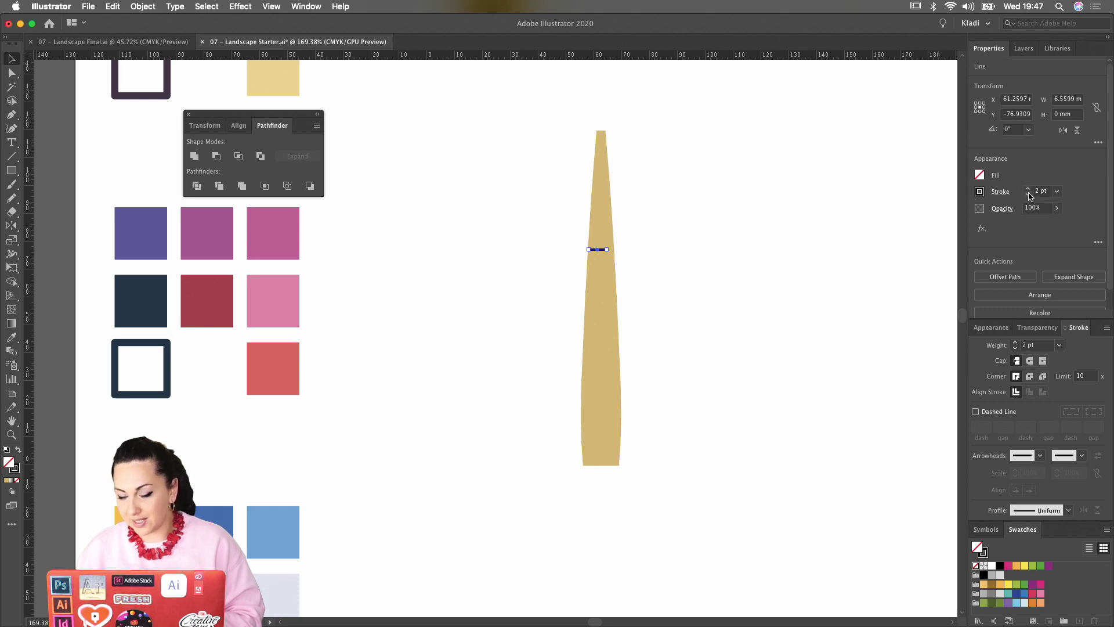
{"action": "scroll", "coordinate": [616, 277], "scroll_direction": "up", "scroll_amount": 2}
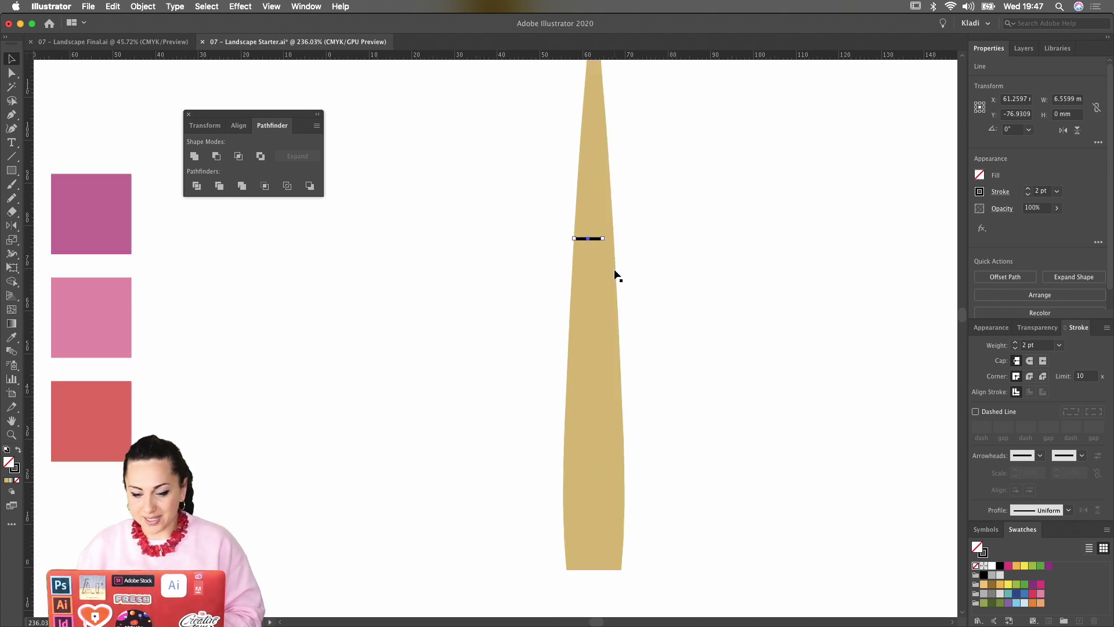
{"action": "scroll", "coordinate": [616, 278], "scroll_direction": "up", "scroll_amount": 3}
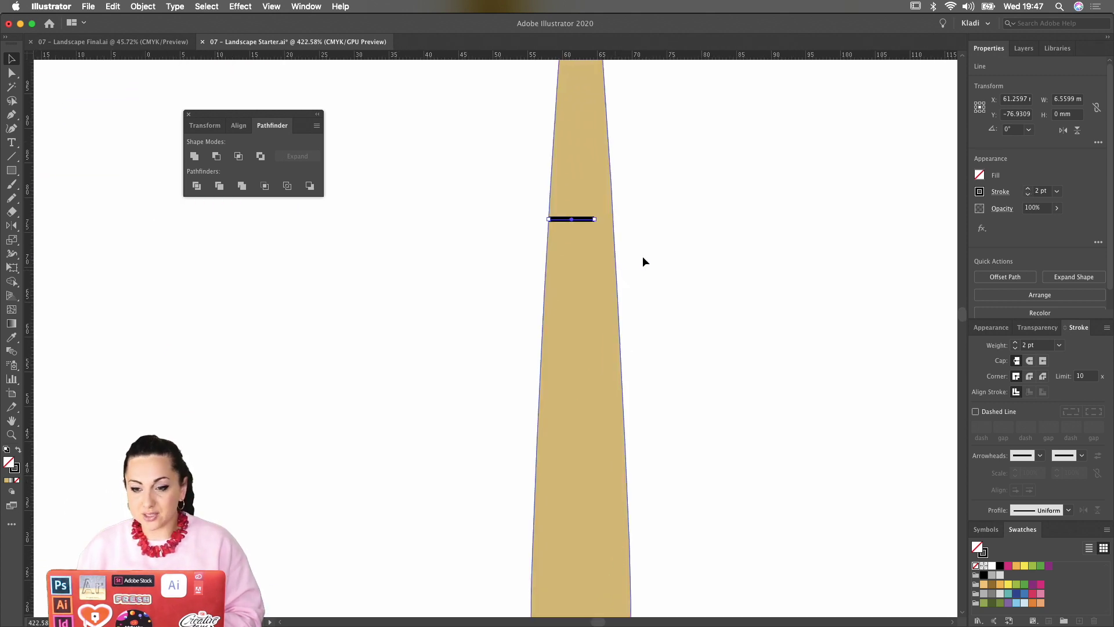
{"action": "left_click", "coordinate": [1000, 193]}
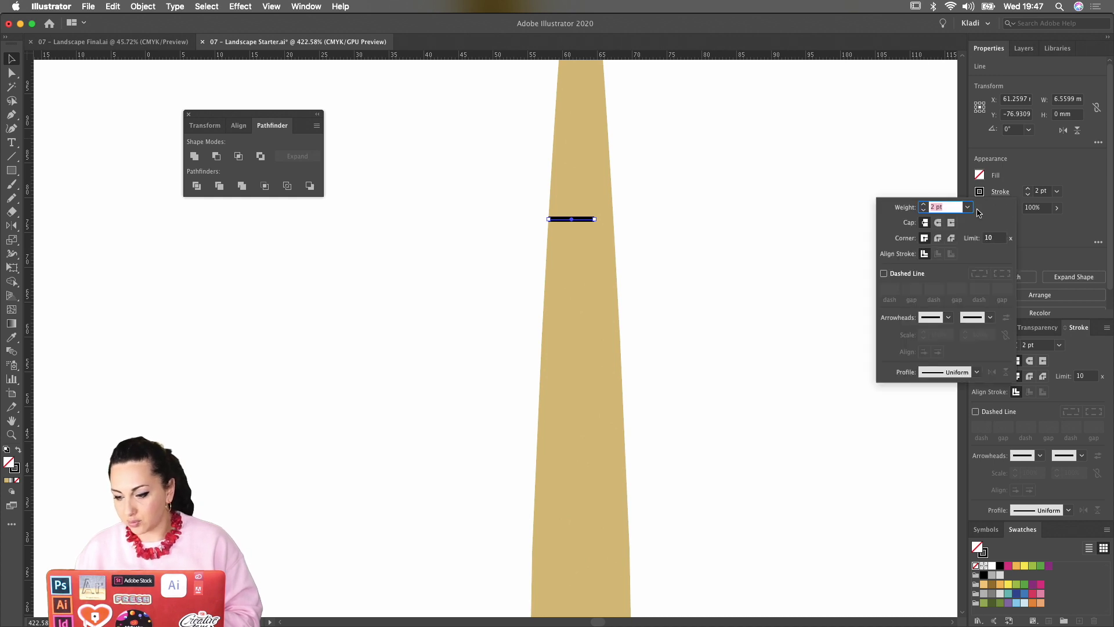
{"action": "left_click", "coordinate": [938, 223]}
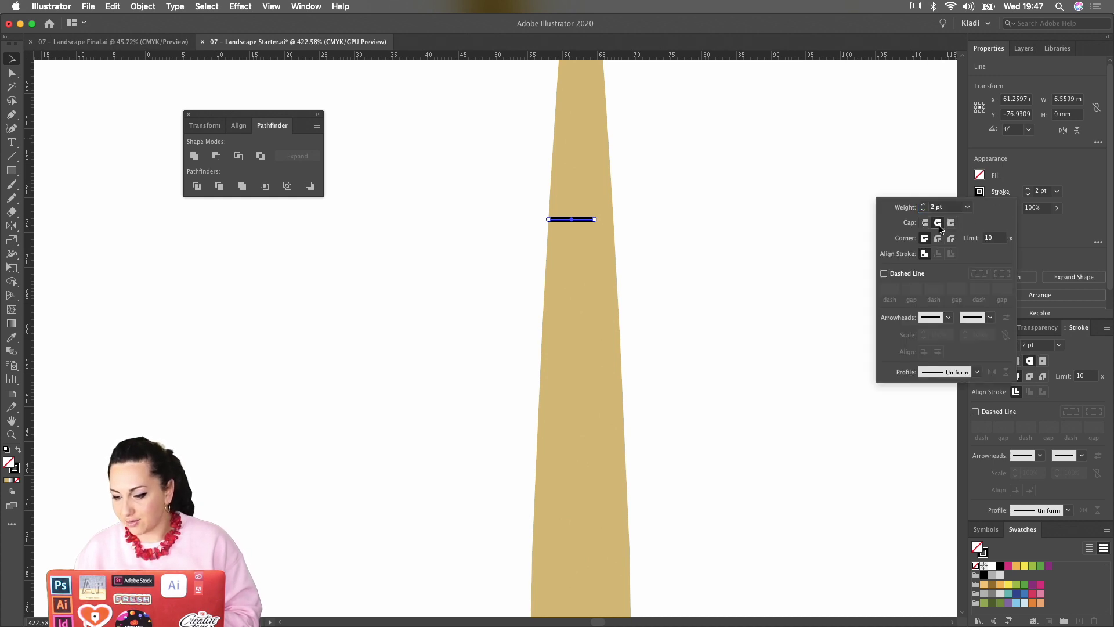
{"action": "left_click", "coordinate": [691, 223]}
Copy the line about 4.6 mm lower and slightly left, and repeat that copy down to the trunk's base
{"action": "left_click", "coordinate": [586, 220]}
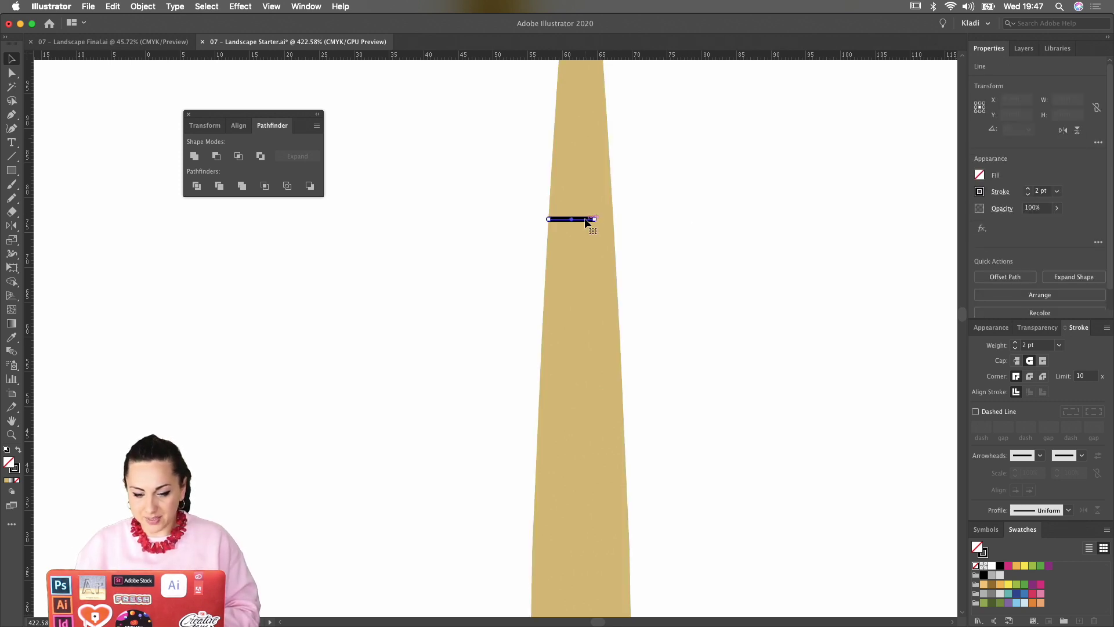
{"action": "left_click_drag", "start_coordinate": [586, 221], "coordinate": [584, 254]}
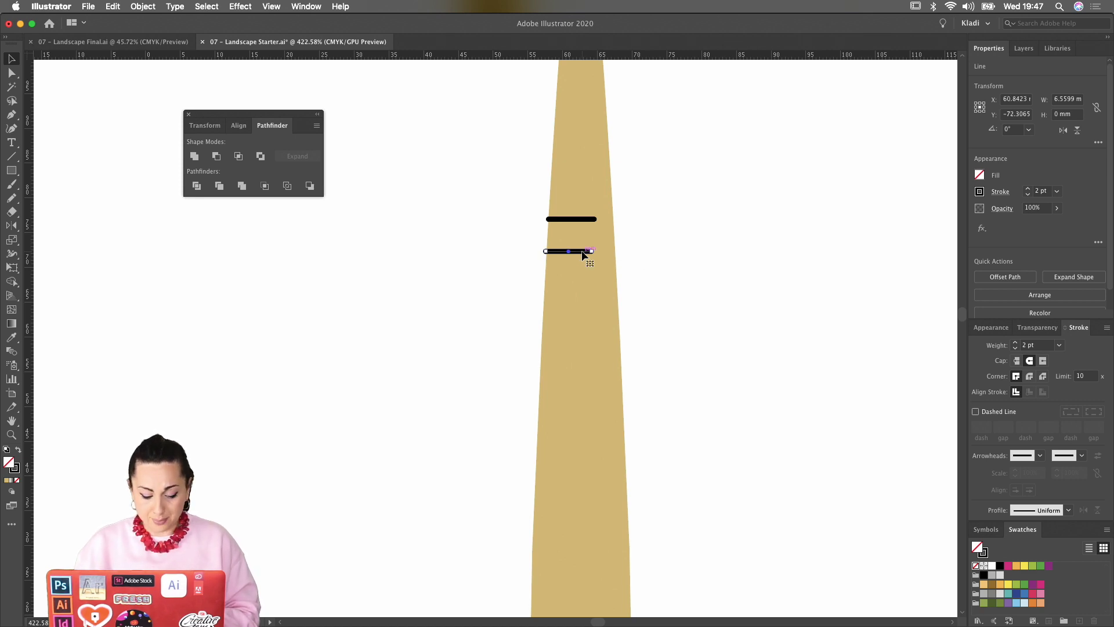
{"action": "key", "text": "super+d"}
{"action": "key", "text": "super+d"}
{"action": "key", "text": "super+d"}
{"action": "key", "text": "super+d"}
{"action": "key", "text": "super+d"}
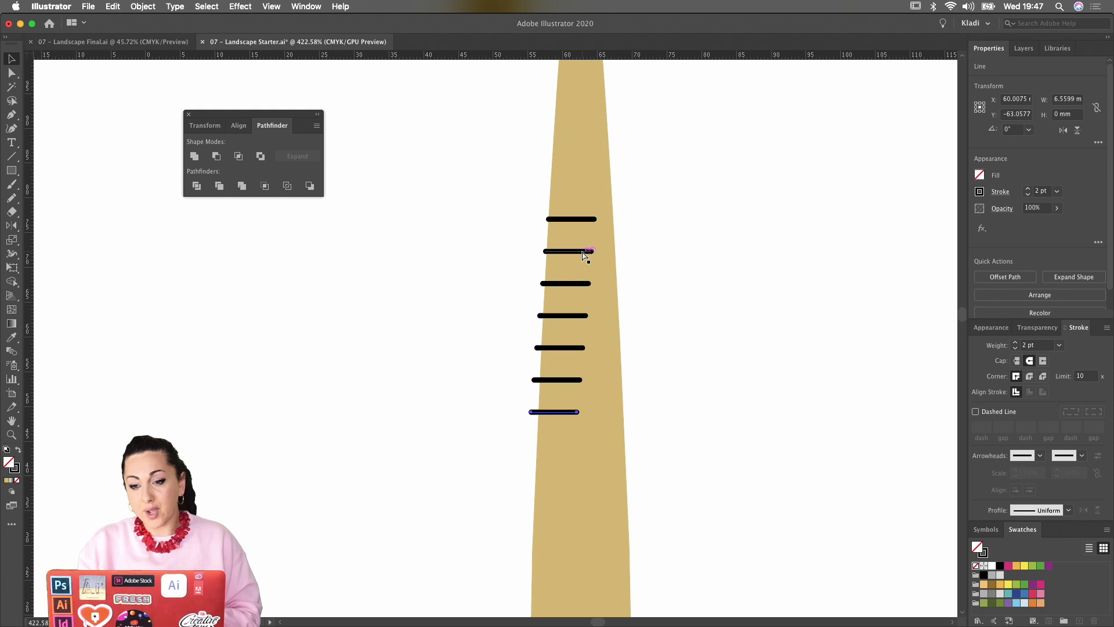
{"action": "key", "text": "super+d"}
{"action": "key", "text": "super+d"}
{"action": "key", "text": "super+d"}
{"action": "key", "text": "super+d"}
{"action": "key", "text": "super+d"}
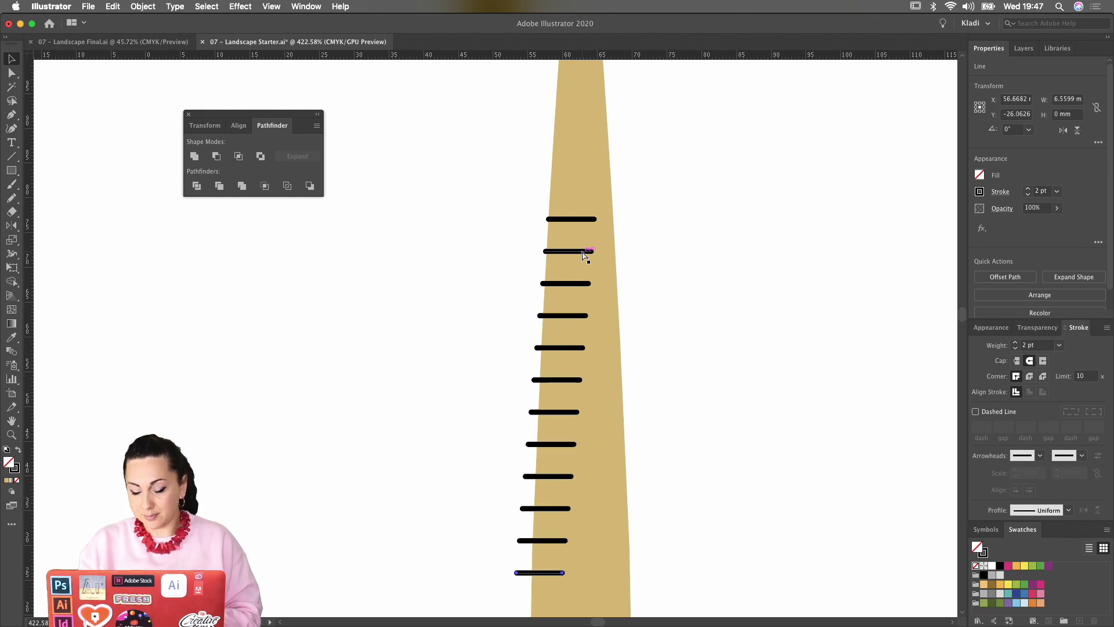
{"action": "key", "text": "super+d"}
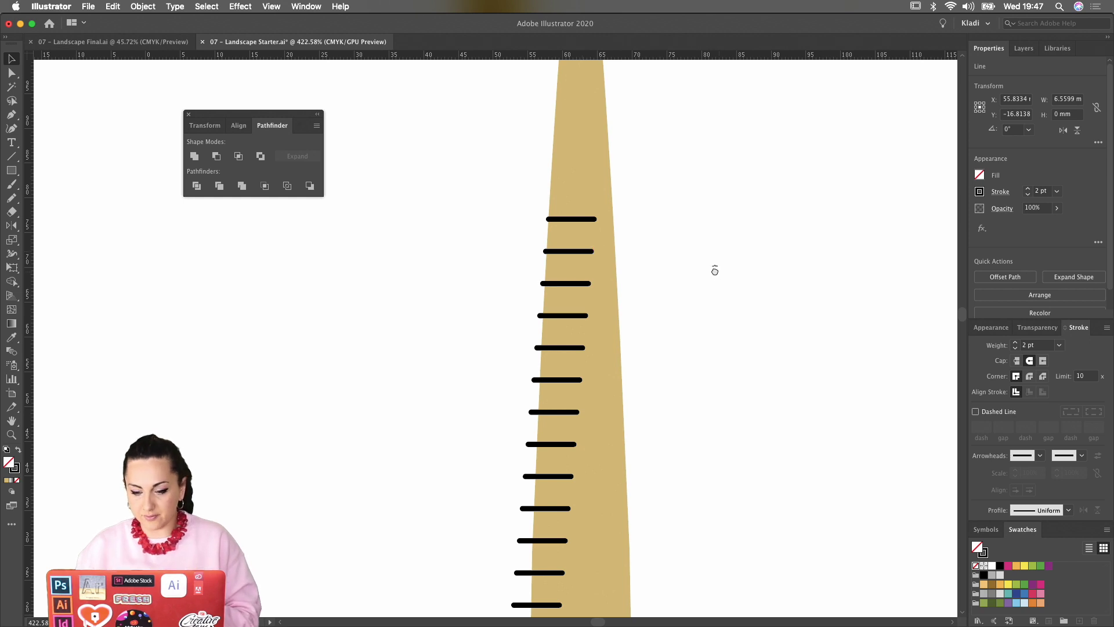
{"action": "left_click_drag", "start_coordinate": [714, 268], "coordinate": [693, 112]}
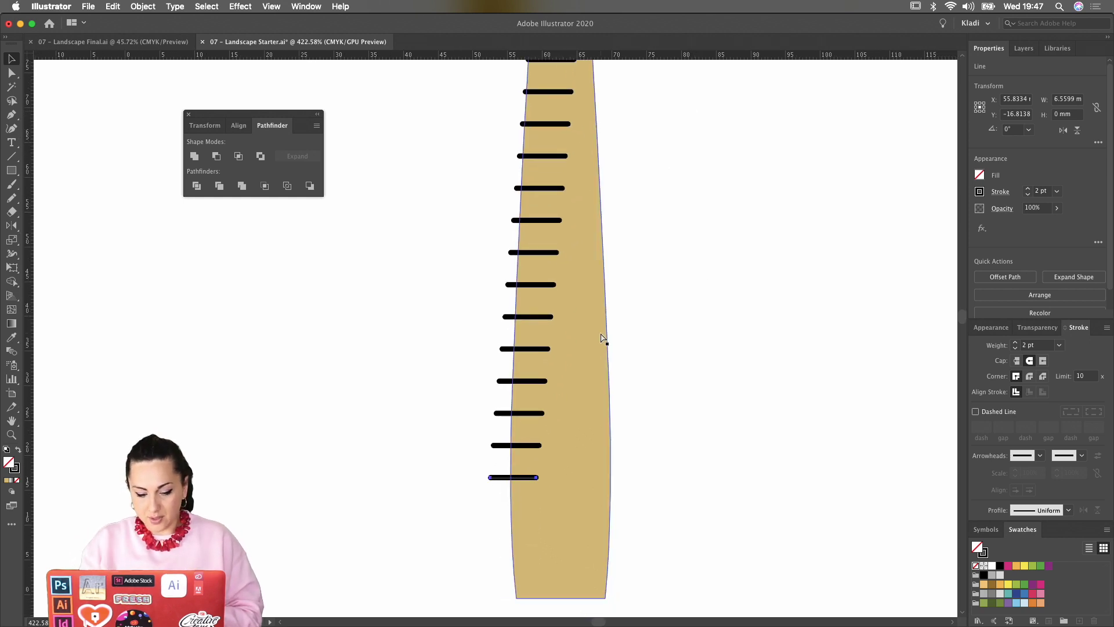
{"action": "key", "text": "super+d"}
{"action": "key", "text": "super+d"}
{"action": "key", "text": "super+d"}
{"action": "scroll", "coordinate": [642, 346], "scroll_direction": "down", "scroll_amount": 3, "text": "alt"}
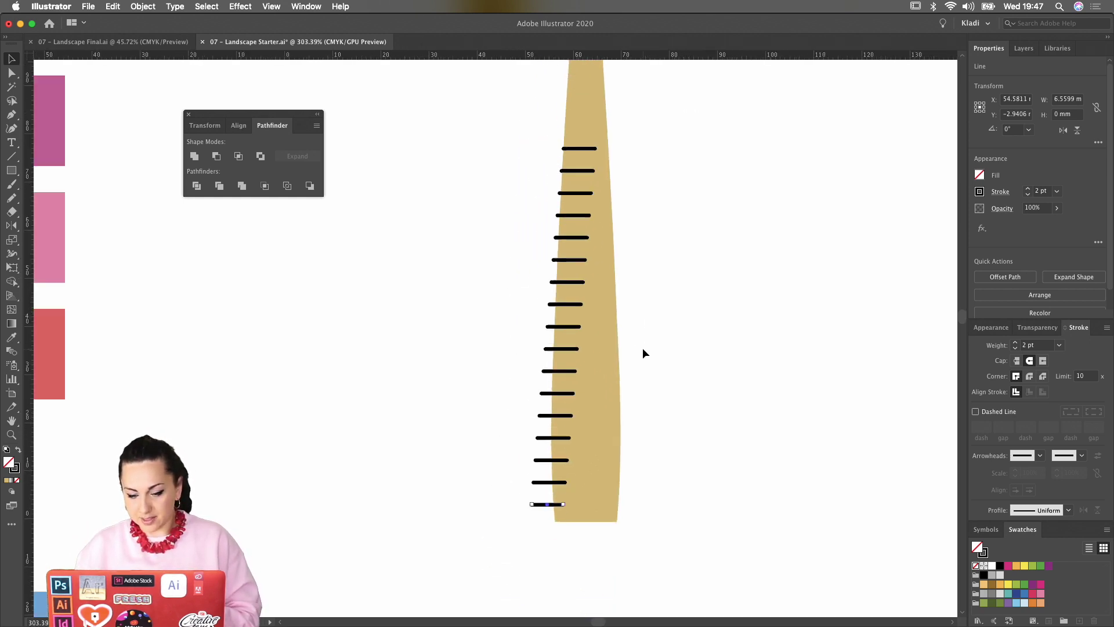
Try dividing the trunk with the unexpanded lines using Pathfinder Divide, and undo it
{"action": "left_click_drag", "start_coordinate": [650, 506], "coordinate": [508, 164]}
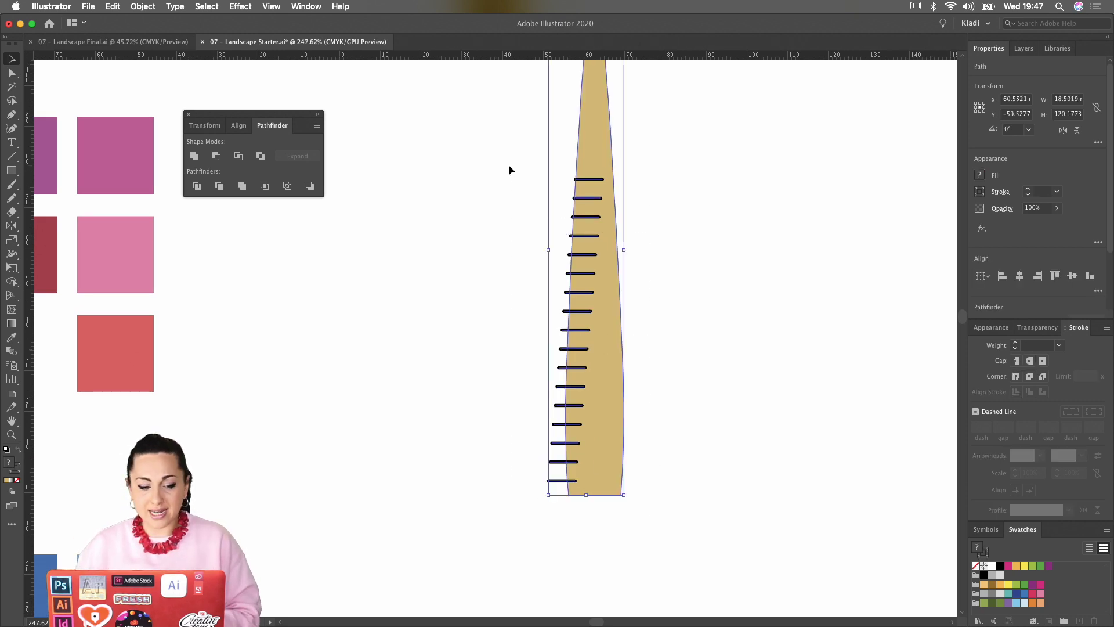
{"action": "left_click", "coordinate": [198, 191]}
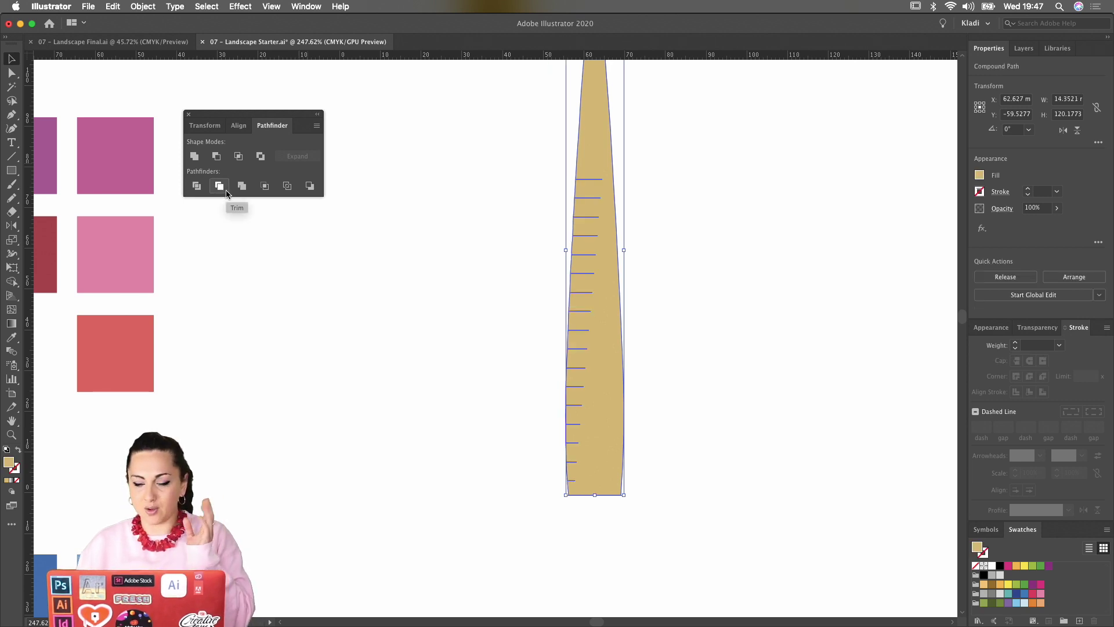
{"action": "key", "text": "super+z"}
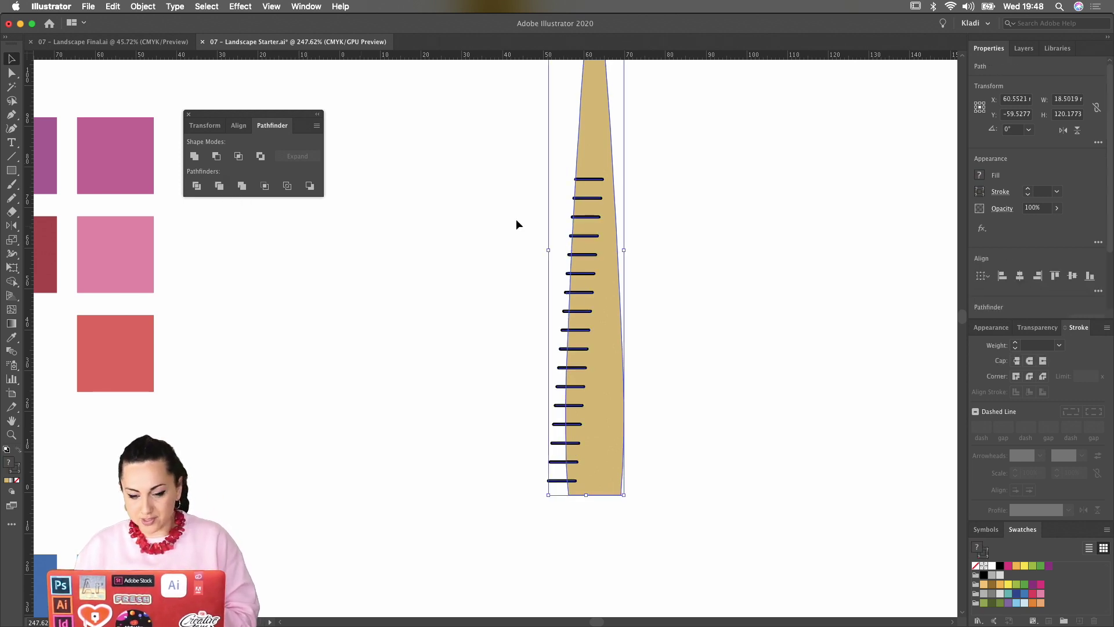
{"action": "left_click", "coordinate": [661, 239]}
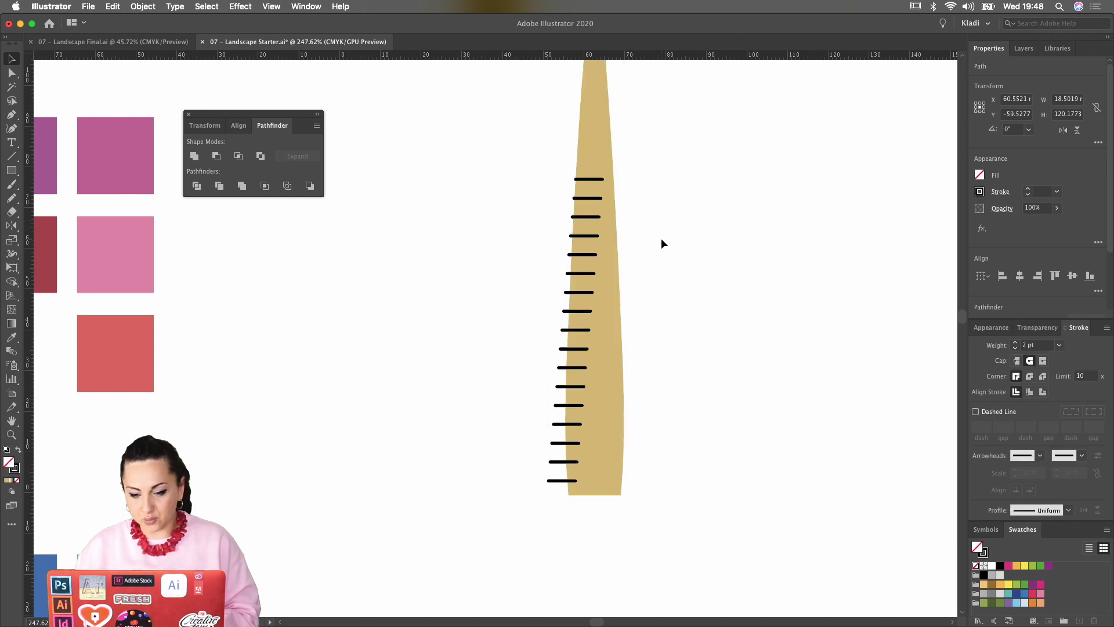
{"action": "left_click_drag", "start_coordinate": [592, 364], "coordinate": [604, 491]}
{"action": "left_click", "coordinate": [612, 486], "text": "shift"}
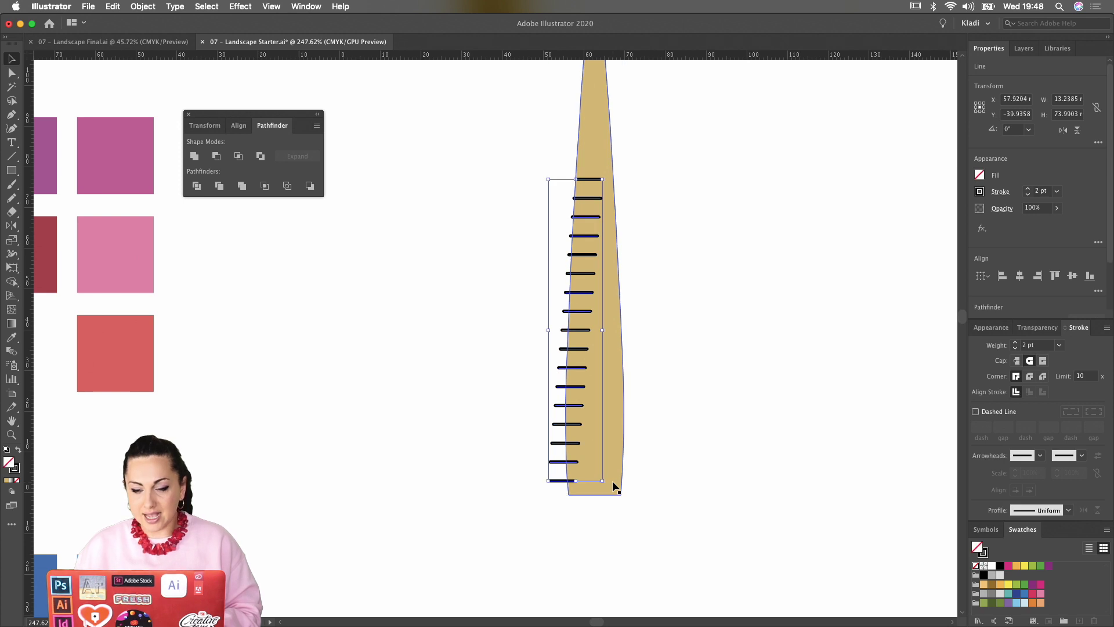
{"action": "left_click", "coordinate": [612, 482]}
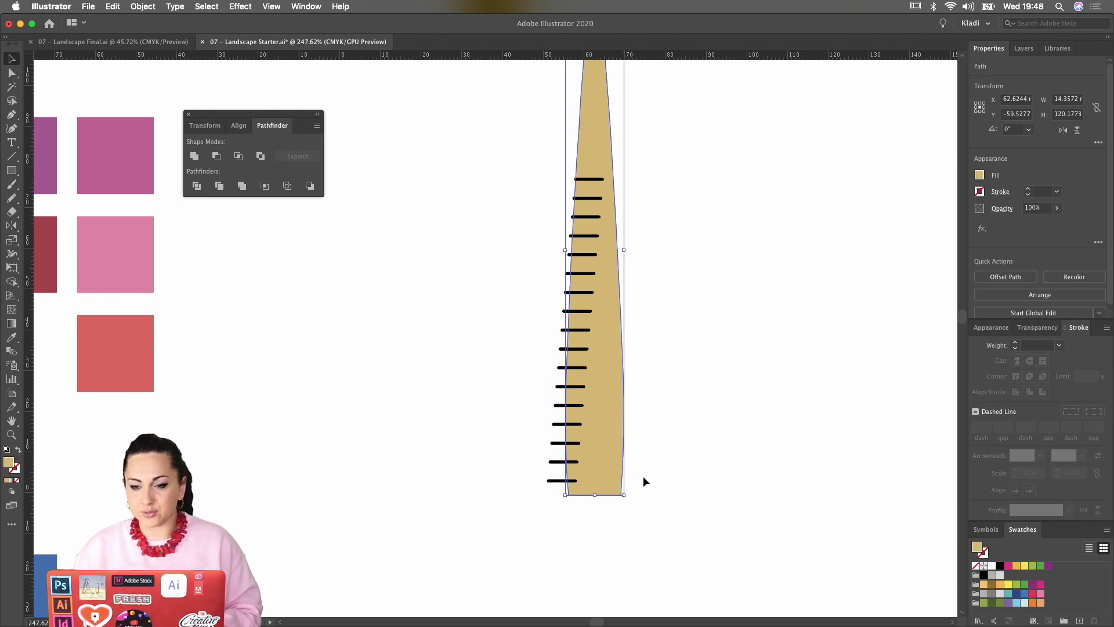
Select all the short lines without the trunk and erase the inner end of the topmost line
{"action": "left_click_drag", "start_coordinate": [514, 161], "coordinate": [685, 492]}
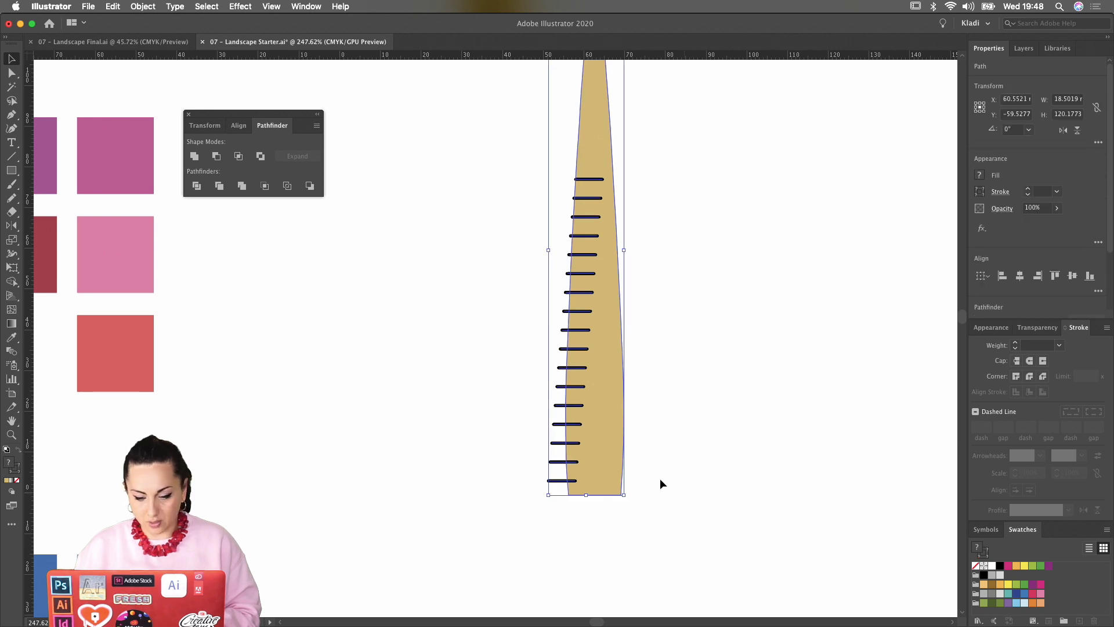
{"action": "left_click", "coordinate": [607, 445], "text": "shift"}
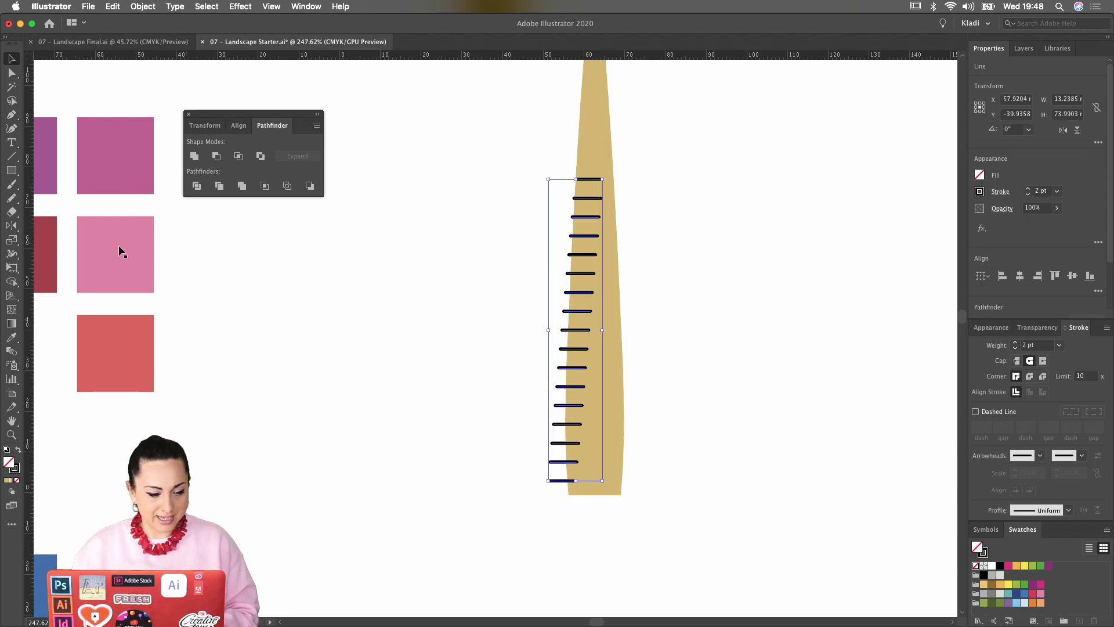
{"action": "left_click", "coordinate": [13, 213]}
{"action": "scroll", "coordinate": [578, 172], "scroll_direction": "up", "scroll_amount": 5}
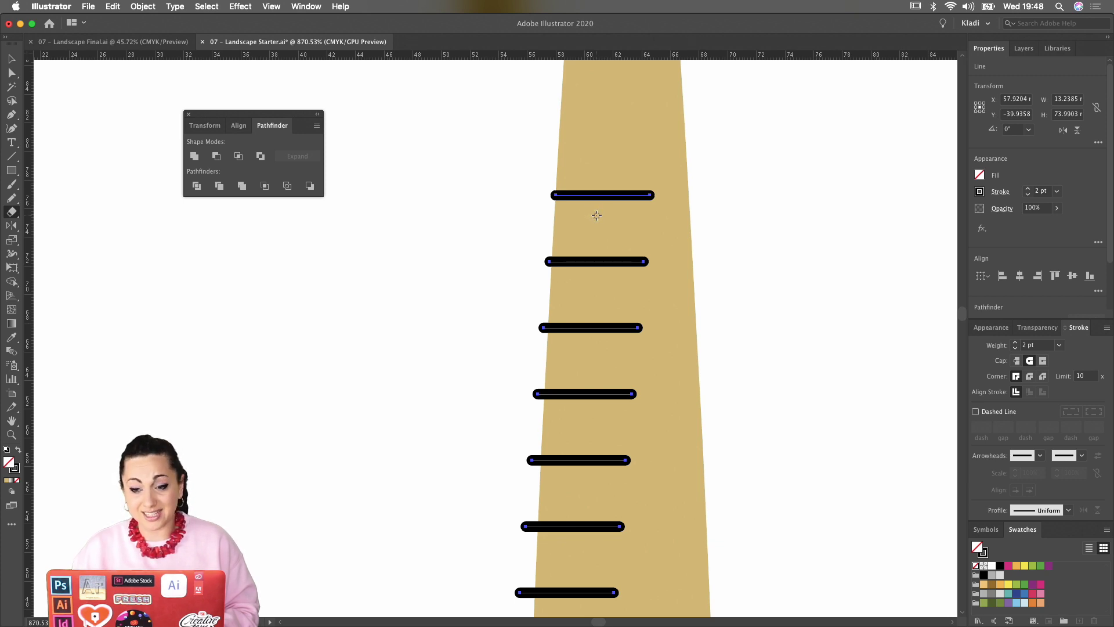
{"action": "left_click_drag", "start_coordinate": [633, 163], "coordinate": [632, 208]}
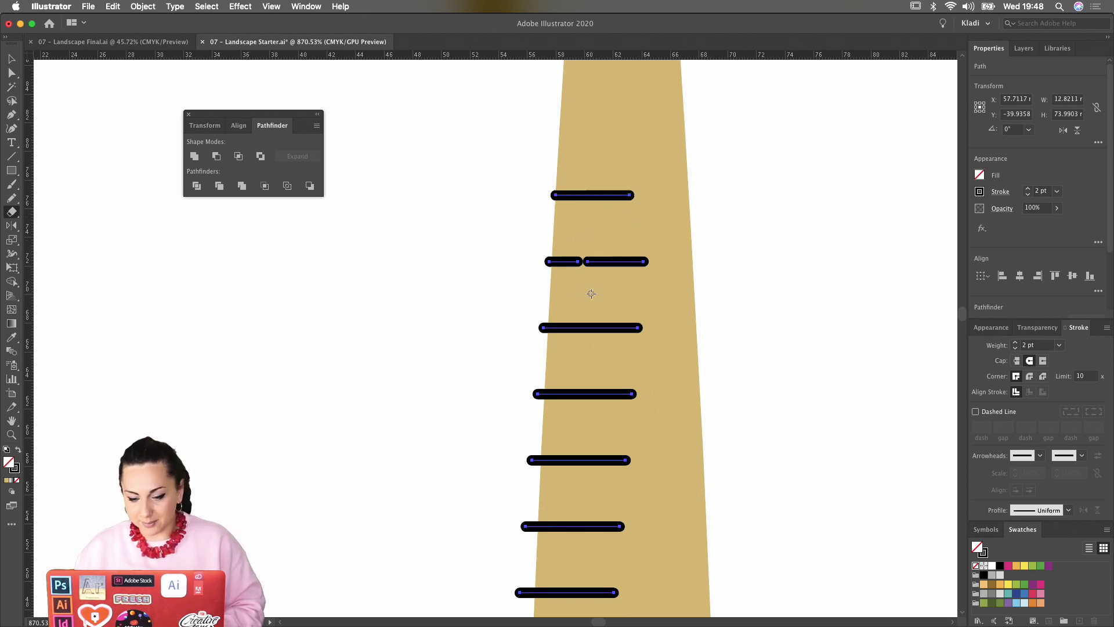
Try erasing small gaps in the upper lines below the topmost one, and undo those cuts
{"action": "left_click_drag", "start_coordinate": [601, 353], "coordinate": [567, 432]}
{"action": "scroll", "coordinate": [567, 432], "scroll_direction": "up", "scroll_amount": 2}
{"action": "scroll", "coordinate": [567, 431], "scroll_direction": "up", "scroll_amount": 1}
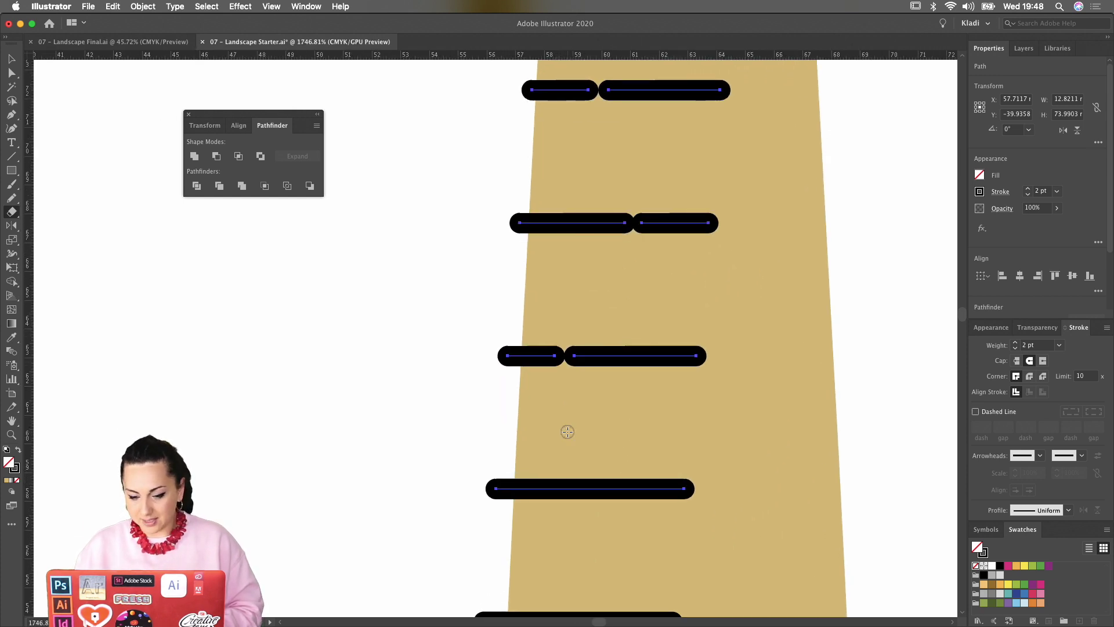
{"action": "key", "text": "super+z"}
{"action": "key", "text": "super+z"}
{"action": "key", "text": "super+z"}
{"action": "key", "text": "super+z"}
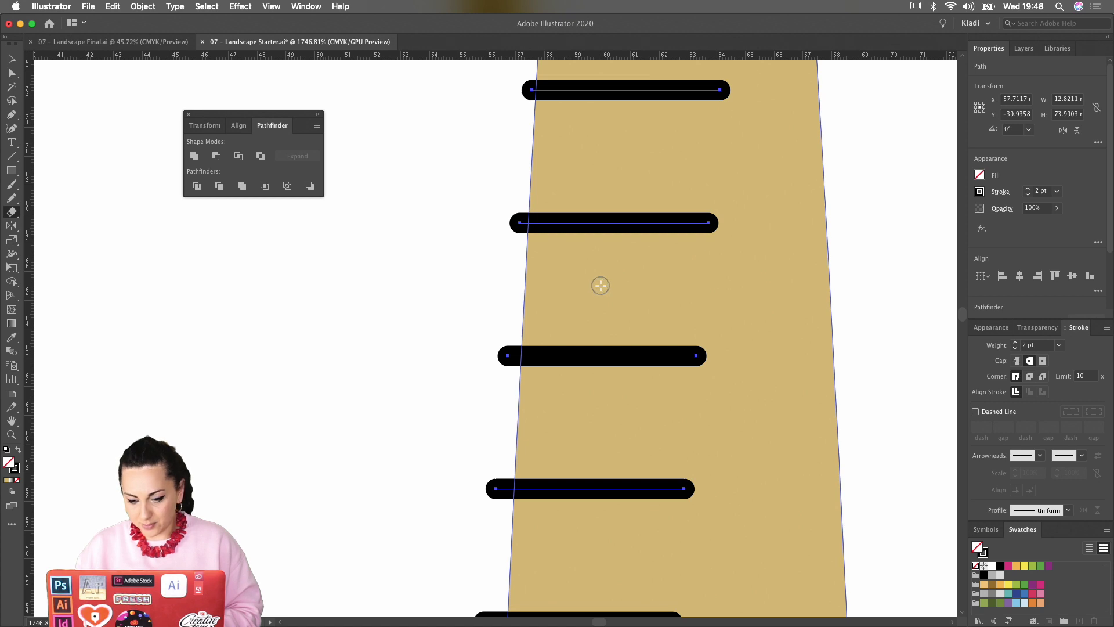
Erase a small gap in each line from the third to the seventh from the top, staggering the gap positions
{"action": "left_click_drag", "start_coordinate": [587, 191], "coordinate": [587, 239]}
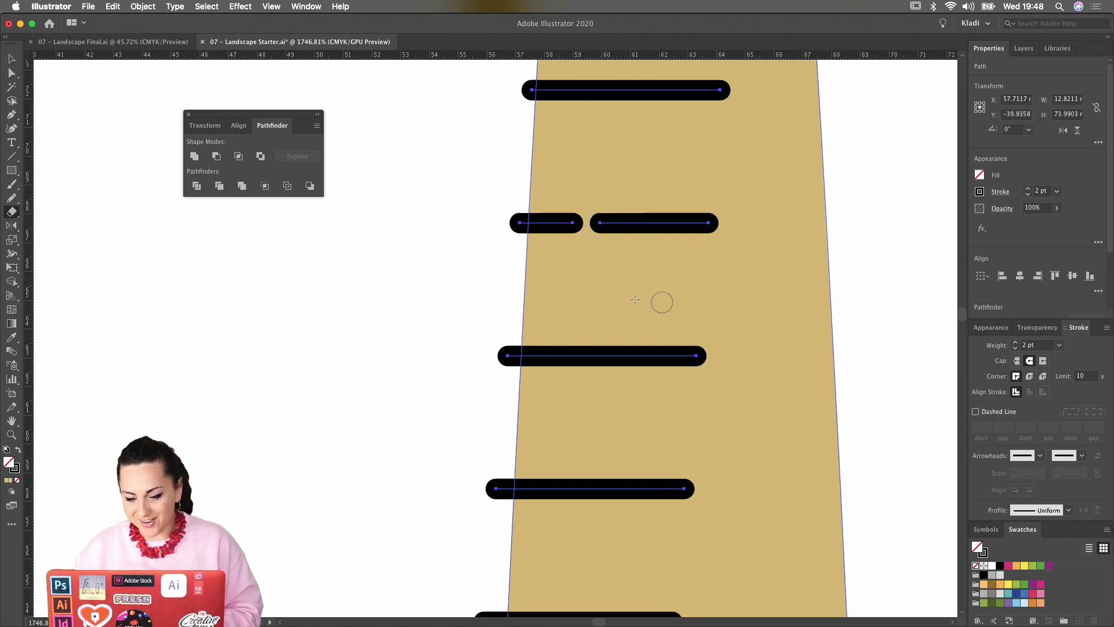
{"action": "left_click_drag", "start_coordinate": [629, 301], "coordinate": [619, 384]}
{"action": "scroll", "coordinate": [615, 324], "scroll_direction": "down", "scroll_amount": 4}
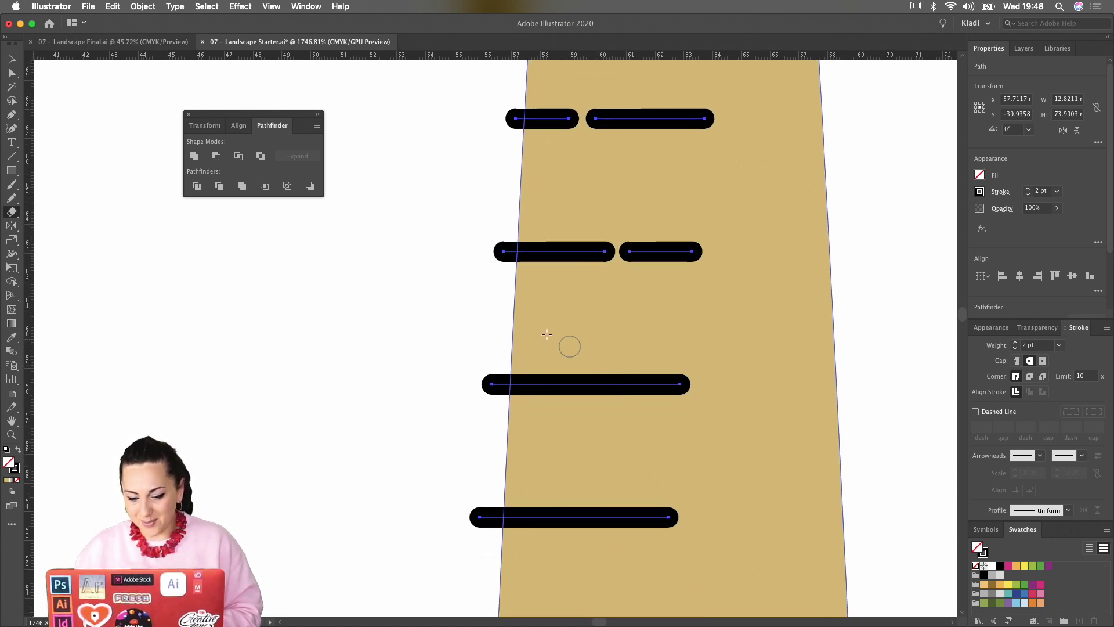
{"action": "mouse_move", "coordinate": [546, 336]}
{"action": "left_mouse_down"}
{"action": "mouse_move", "coordinate": [553, 442]}
{"action": "mouse_move", "coordinate": [599, 500]}
{"action": "mouse_move", "coordinate": [601, 559]}
{"action": "left_mouse_up"}
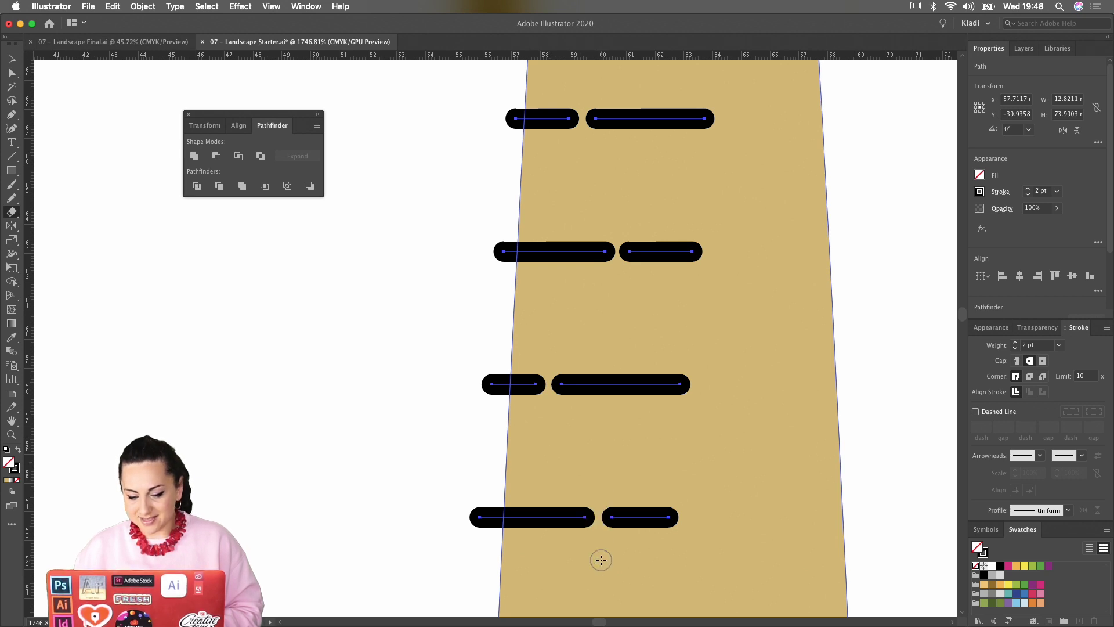
{"action": "scroll", "coordinate": [601, 560], "scroll_direction": "down", "scroll_amount": 3}
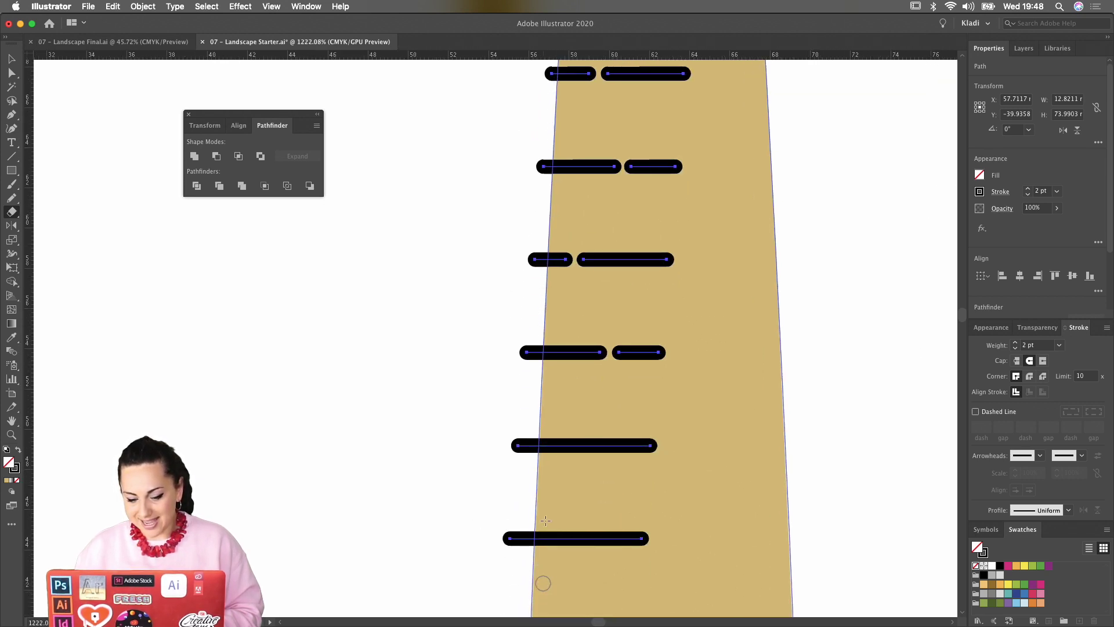
{"action": "left_click_drag", "start_coordinate": [570, 431], "coordinate": [569, 477]}
{"action": "scroll", "coordinate": [568, 478], "scroll_direction": "down", "scroll_amount": 3}
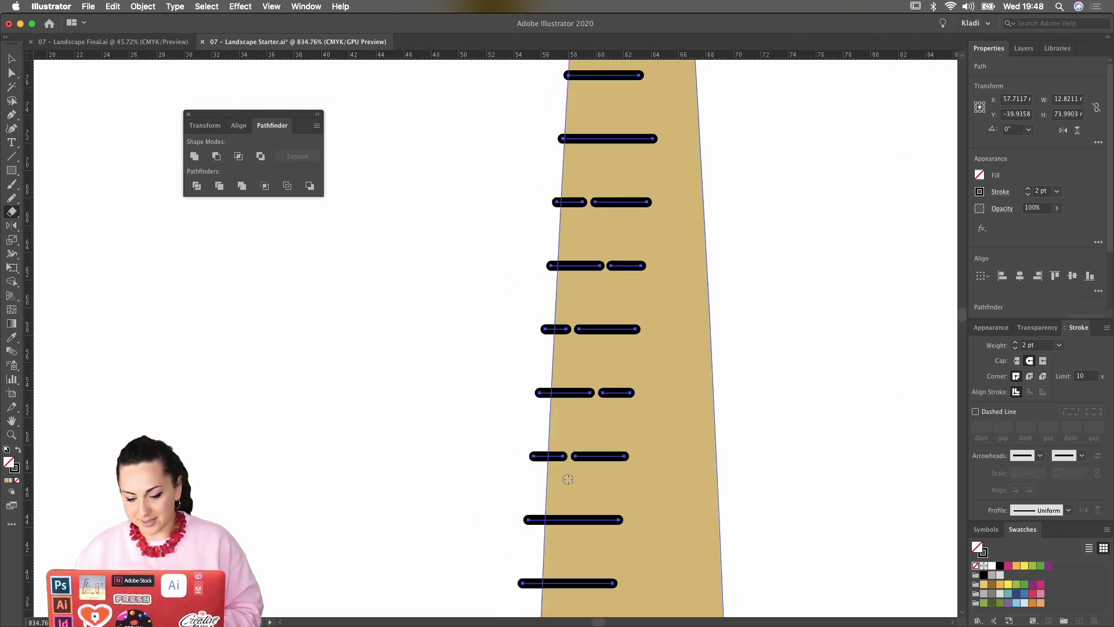
Erase one gap in each line from the ninth to the fourteenth from the top in a single pass, and deselect everything
{"action": "scroll", "coordinate": [568, 479], "scroll_direction": "down", "scroll_amount": 5}
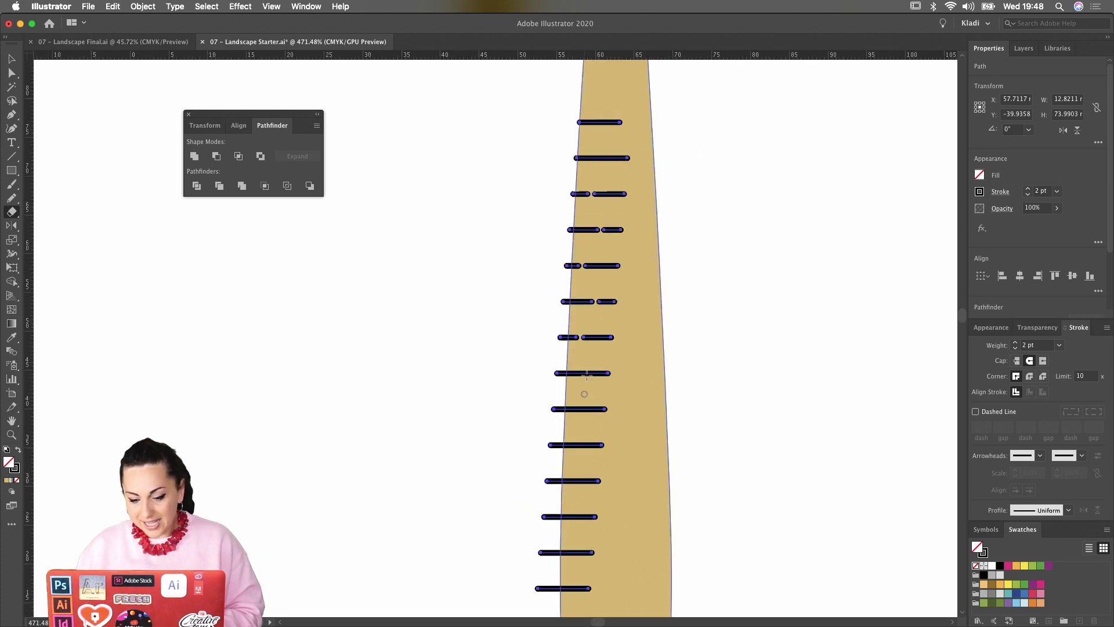
{"action": "scroll", "coordinate": [588, 366], "scroll_direction": "down", "scroll_amount": 5}
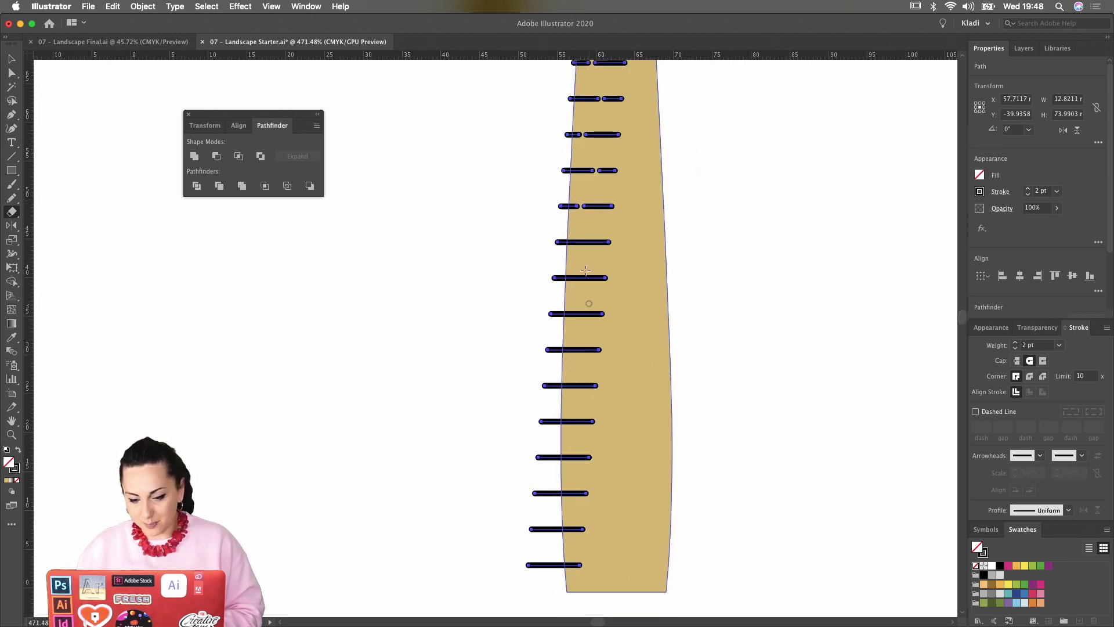
{"action": "mouse_move", "coordinate": [582, 268]}
{"action": "left_mouse_down"}
{"action": "mouse_move", "coordinate": [567, 432]}
{"action": "mouse_move", "coordinate": [576, 471]}
{"action": "left_mouse_up"}
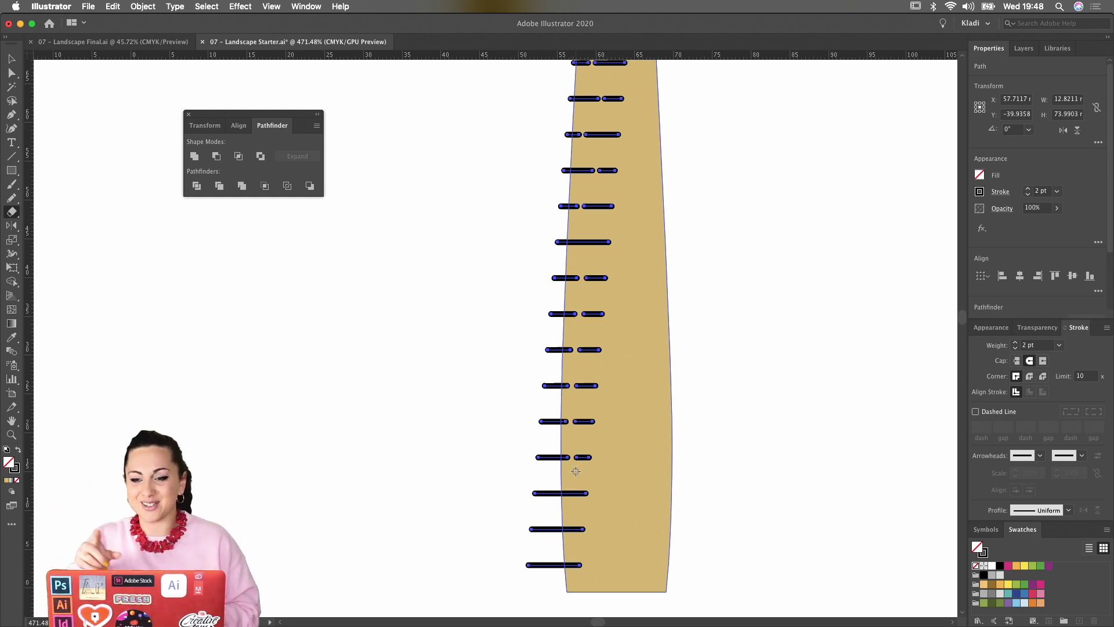
{"action": "key", "text": "v"}
{"action": "left_click", "coordinate": [781, 451]}
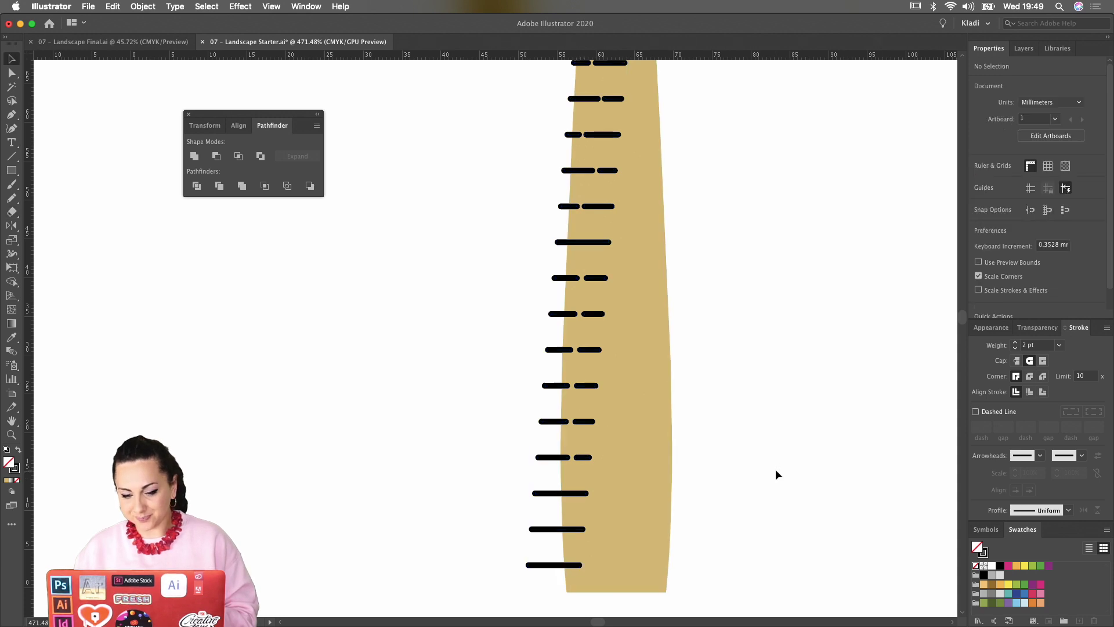
Select the trunk with its lines and use the Shape Builder to remove the outer overhangs of the ninth to fifteenth lines
{"action": "scroll", "coordinate": [775, 469], "scroll_direction": "down", "scroll_amount": 1}
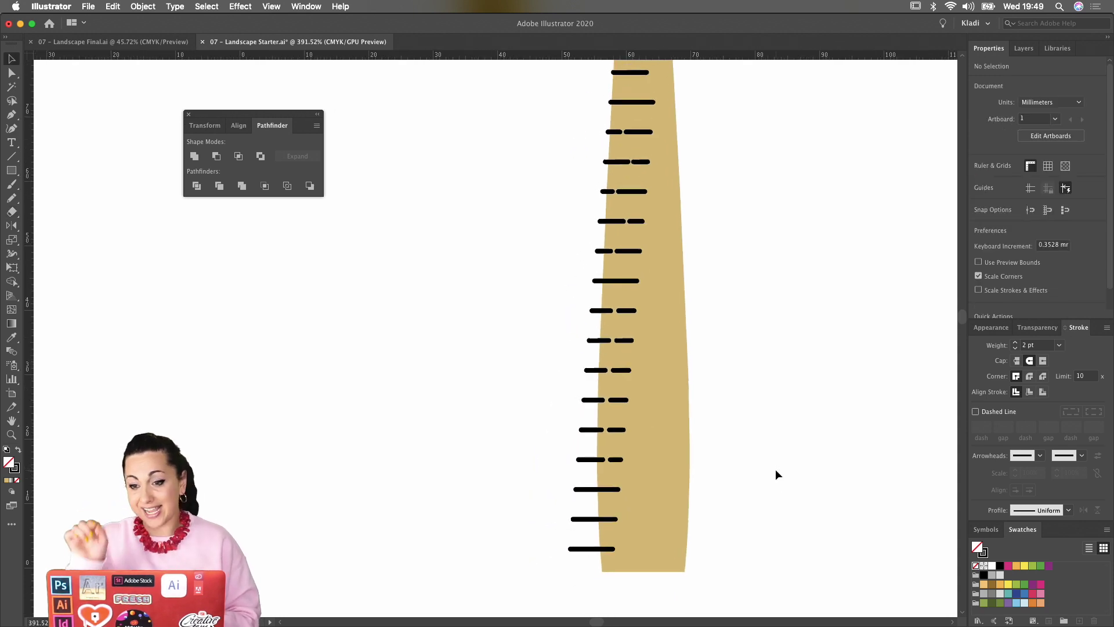
{"action": "scroll", "coordinate": [599, 235], "scroll_direction": "down", "scroll_amount": 2}
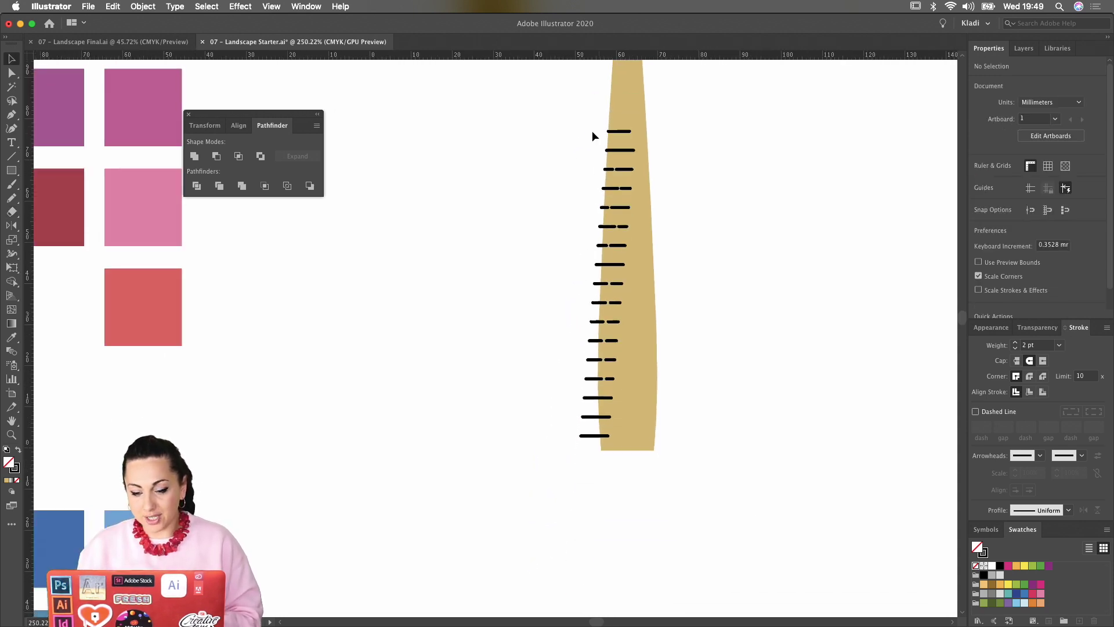
{"action": "left_click_drag", "start_coordinate": [592, 136], "coordinate": [604, 443]}
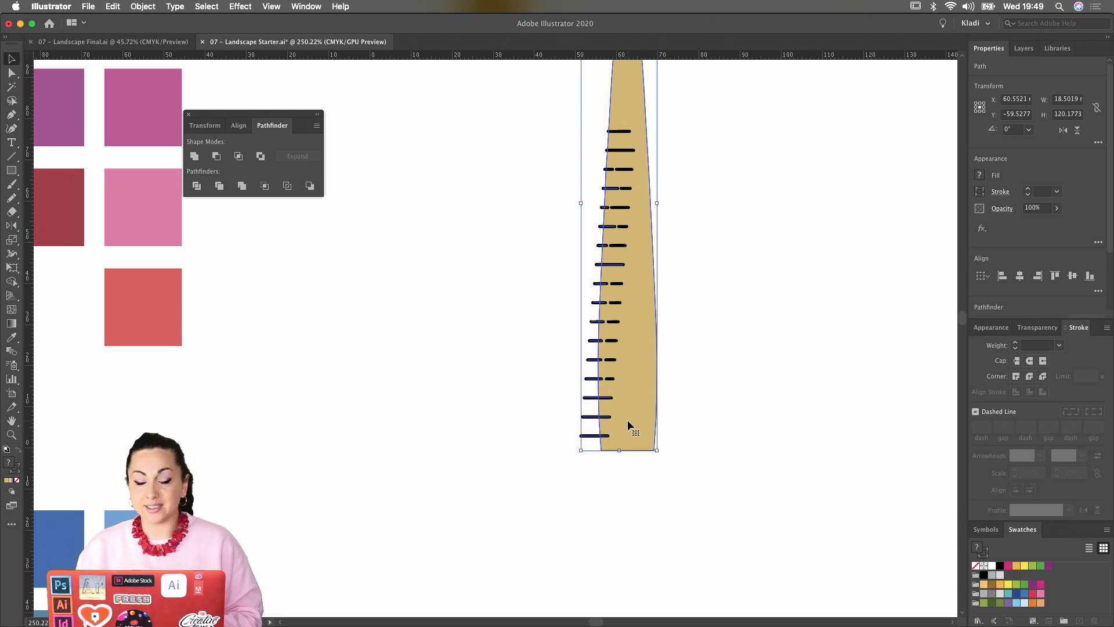
{"action": "left_click", "coordinate": [13, 282]}
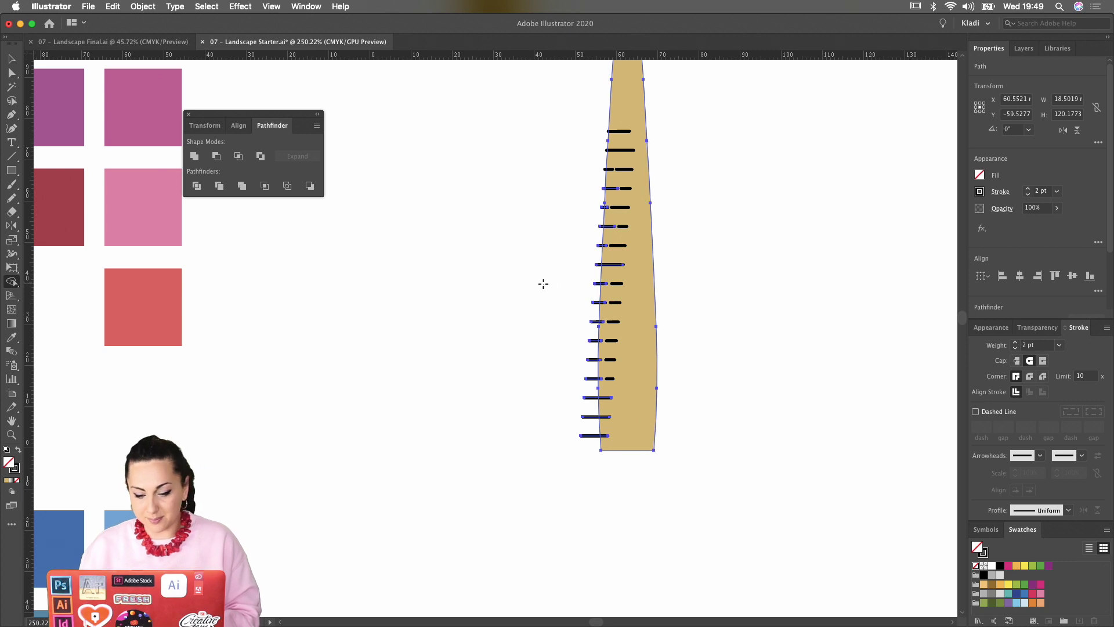
{"action": "scroll", "coordinate": [545, 283], "scroll_direction": "up", "scroll_amount": 5}
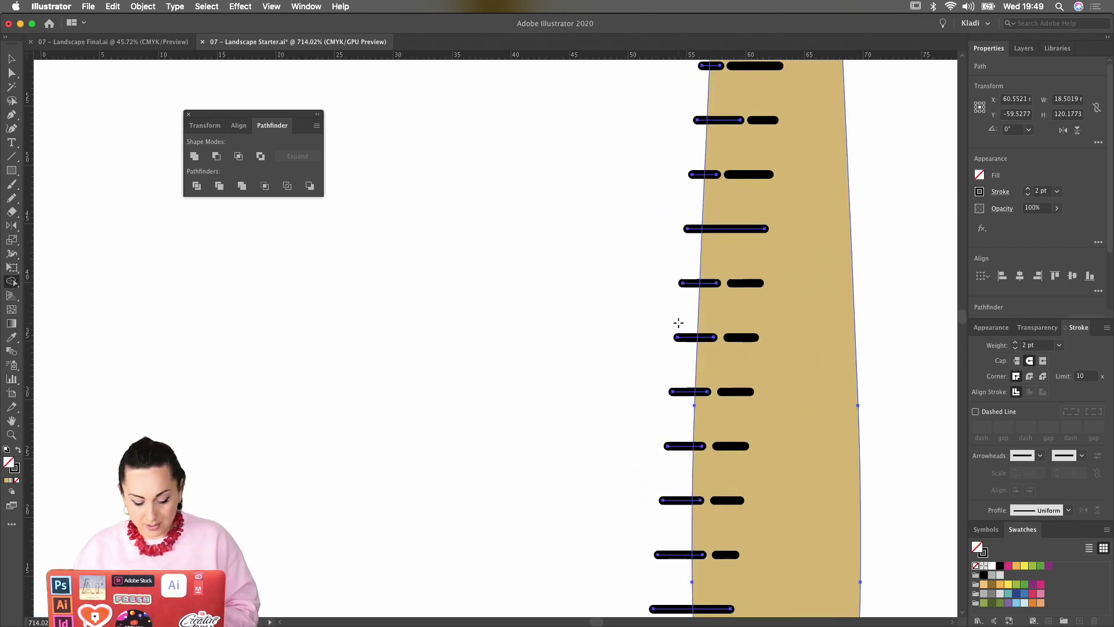
{"action": "left_click_drag", "start_coordinate": [689, 298], "coordinate": [690, 337]}
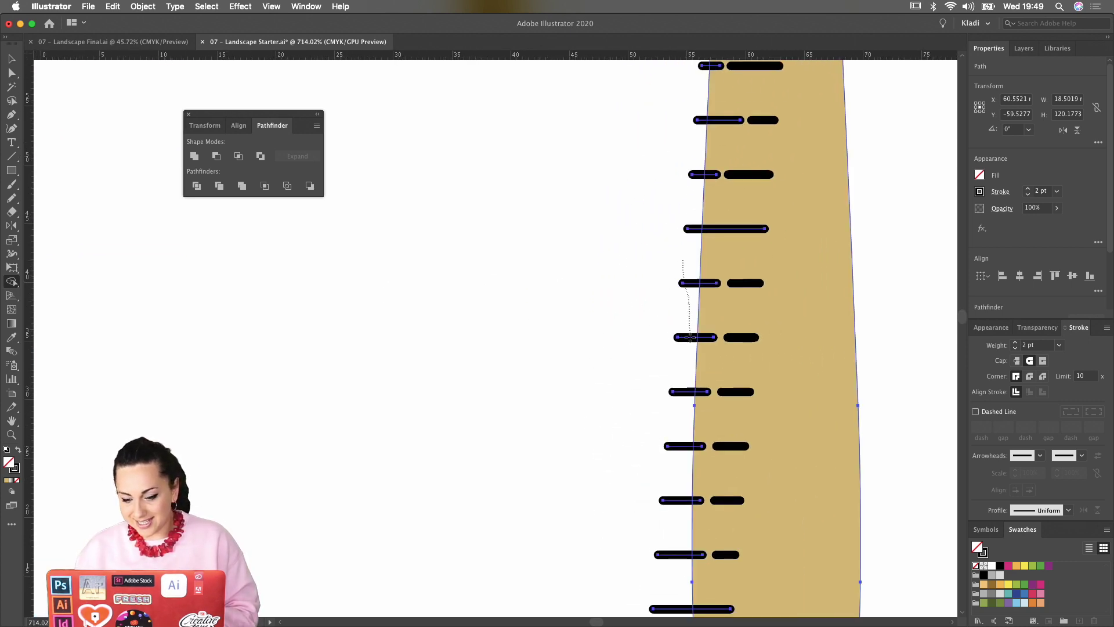
{"action": "left_click_drag", "start_coordinate": [684, 415], "coordinate": [671, 615]}
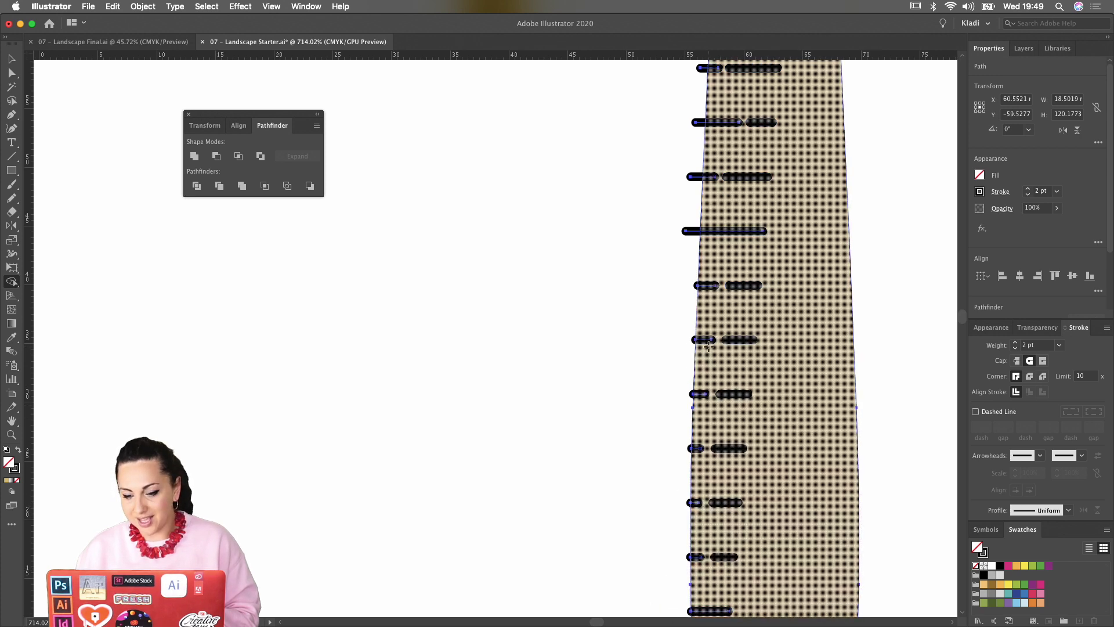
Remove the overhangs of the fifth to eighth lines outside the trunk's left edge with the Shape Builder
{"action": "scroll", "coordinate": [682, 235], "scroll_direction": "up", "scroll_amount": 2}
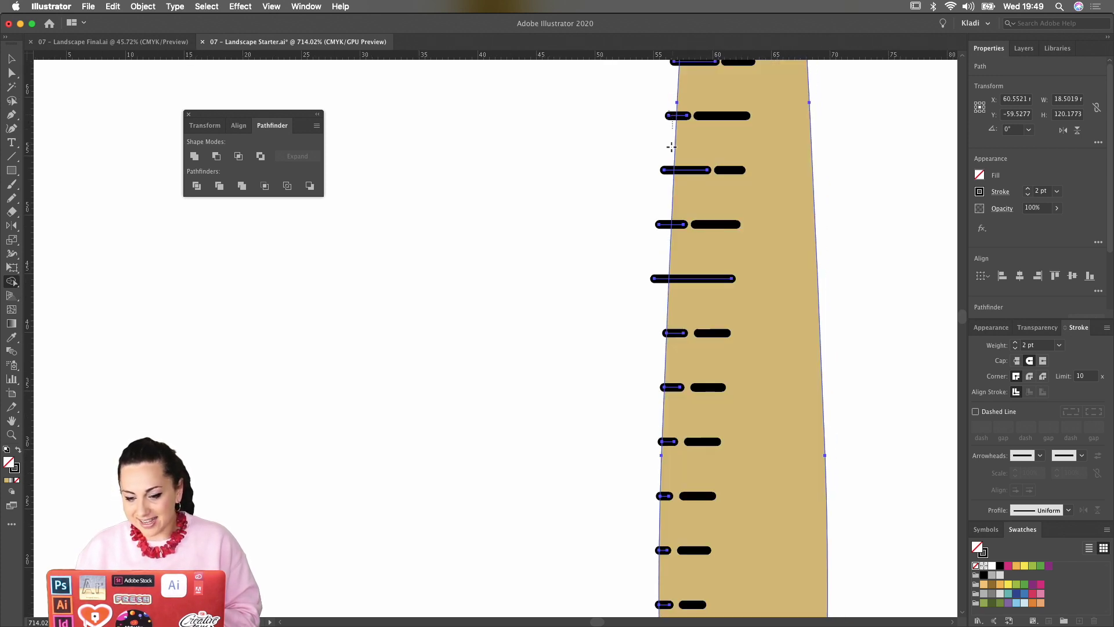
{"action": "left_click_drag", "start_coordinate": [659, 278], "coordinate": [659, 279]}
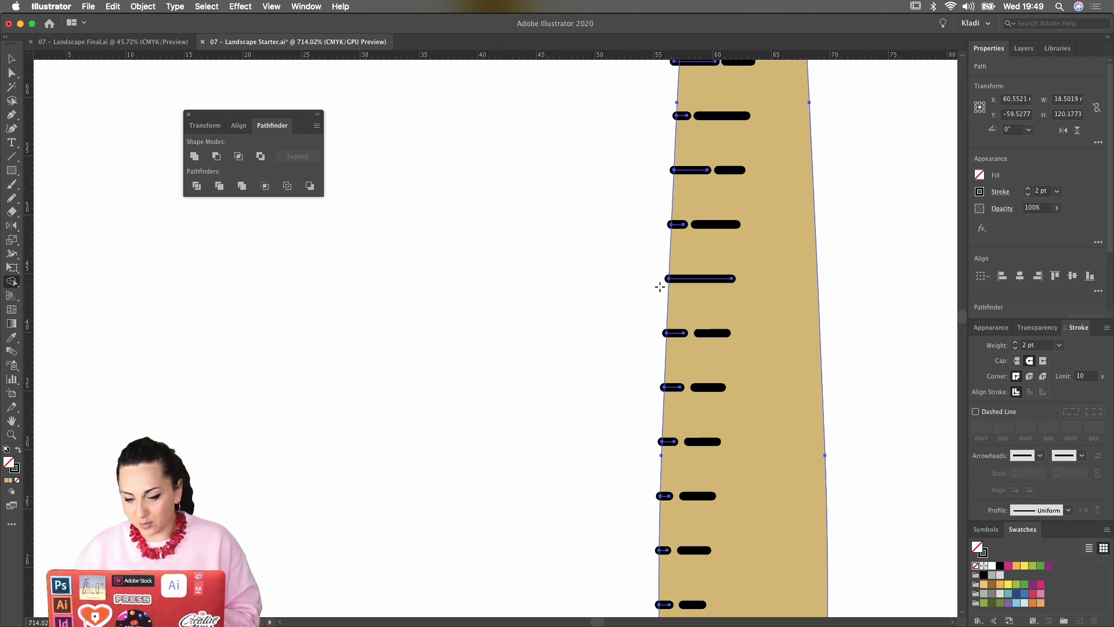
{"action": "scroll", "coordinate": [658, 274], "scroll_direction": "up", "scroll_amount": 3}
{"action": "scroll", "coordinate": [658, 273], "scroll_direction": "up", "scroll_amount": 3}
{"action": "scroll", "coordinate": [659, 273], "scroll_direction": "right", "scroll_amount": 2}
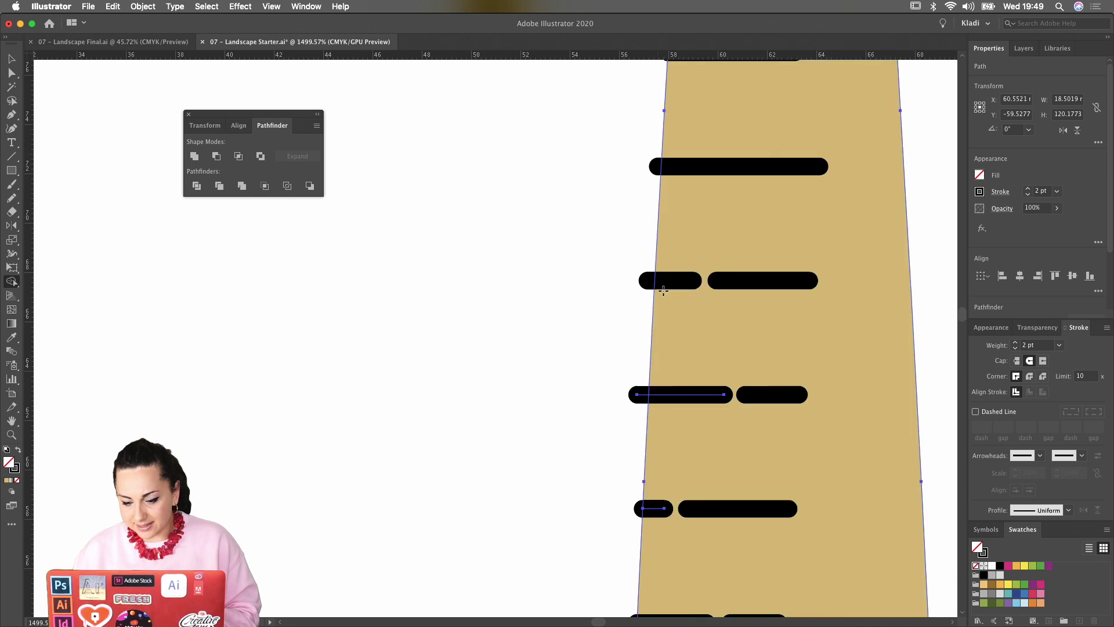
Remove the overhanging ends of the two lowest lines outside the trunk's left edge with the Shape Builder
{"action": "scroll", "coordinate": [659, 322], "scroll_direction": "down", "scroll_amount": 5}
{"action": "scroll", "coordinate": [659, 322], "scroll_direction": "down", "scroll_amount": 3}
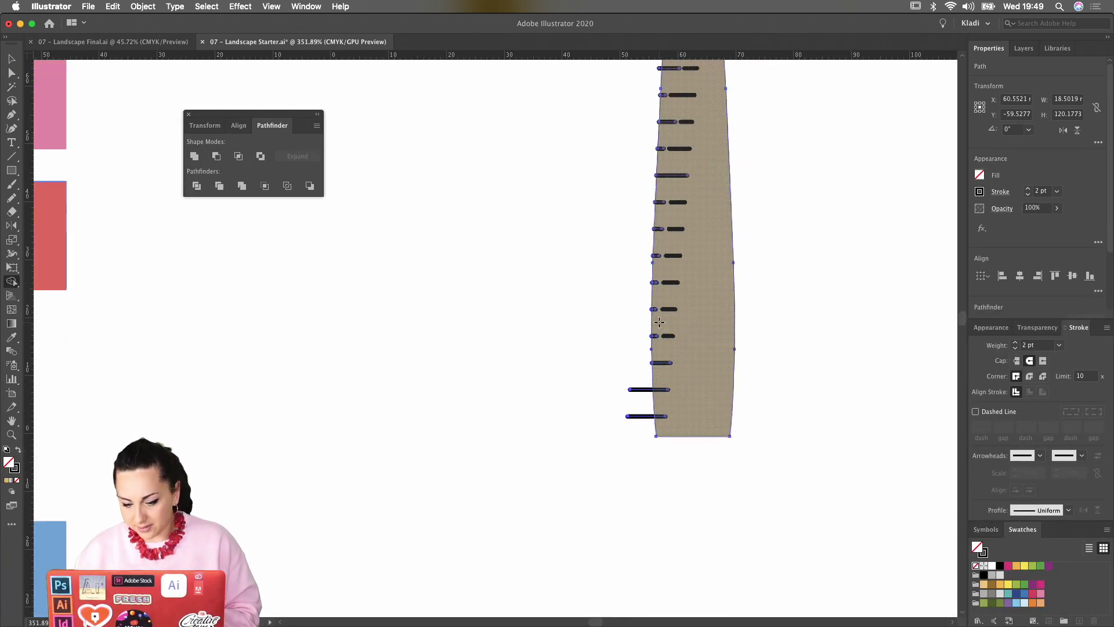
{"action": "scroll", "coordinate": [635, 403], "scroll_direction": "up", "scroll_amount": 6}
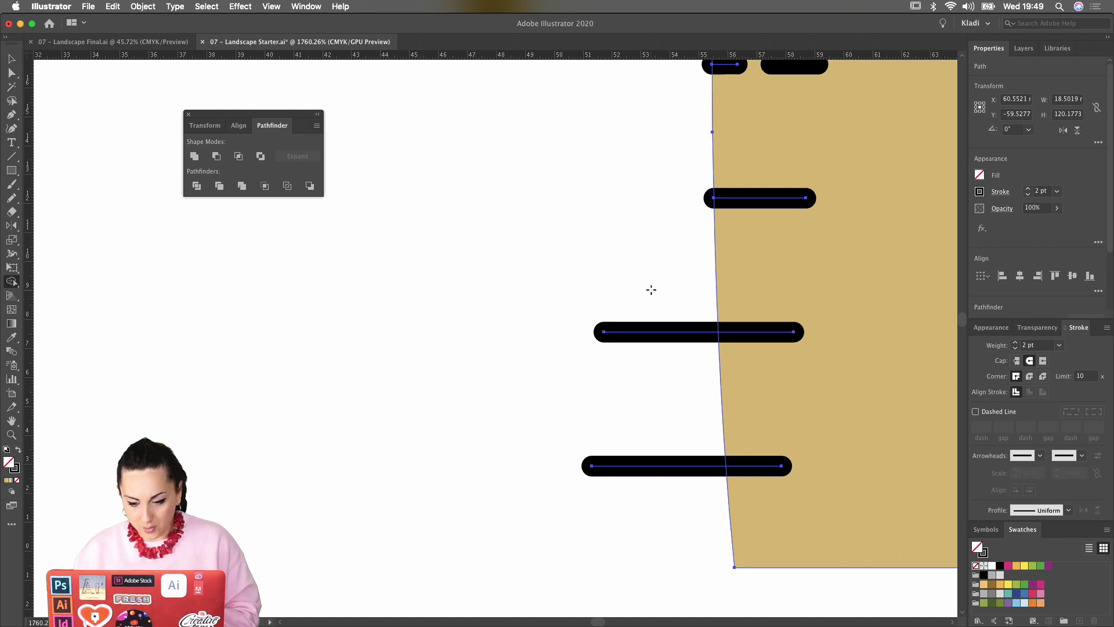
{"action": "left_click", "coordinate": [654, 332], "text": "alt"}
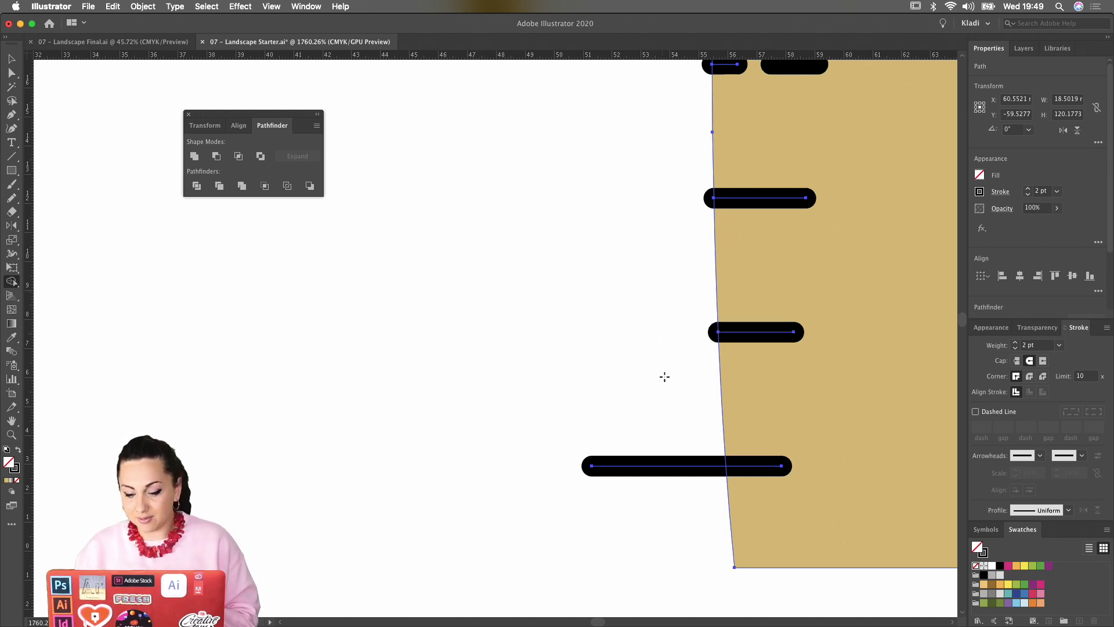
{"action": "left_click", "coordinate": [665, 461], "text": "alt"}
Move the finished trunk with its lines off the artboard, onto the large beige cloud above it, and deselect it
{"action": "scroll", "coordinate": [663, 464], "scroll_direction": "down", "scroll_amount": 6}
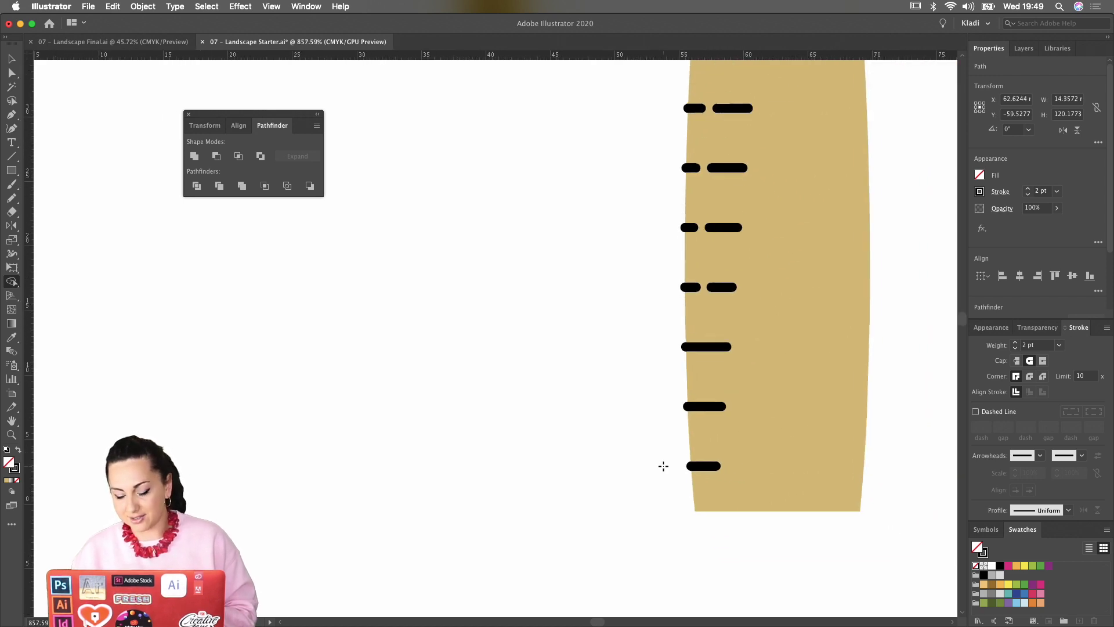
{"action": "scroll", "coordinate": [663, 466], "scroll_direction": "down", "scroll_amount": 8}
{"action": "key", "text": "v"}
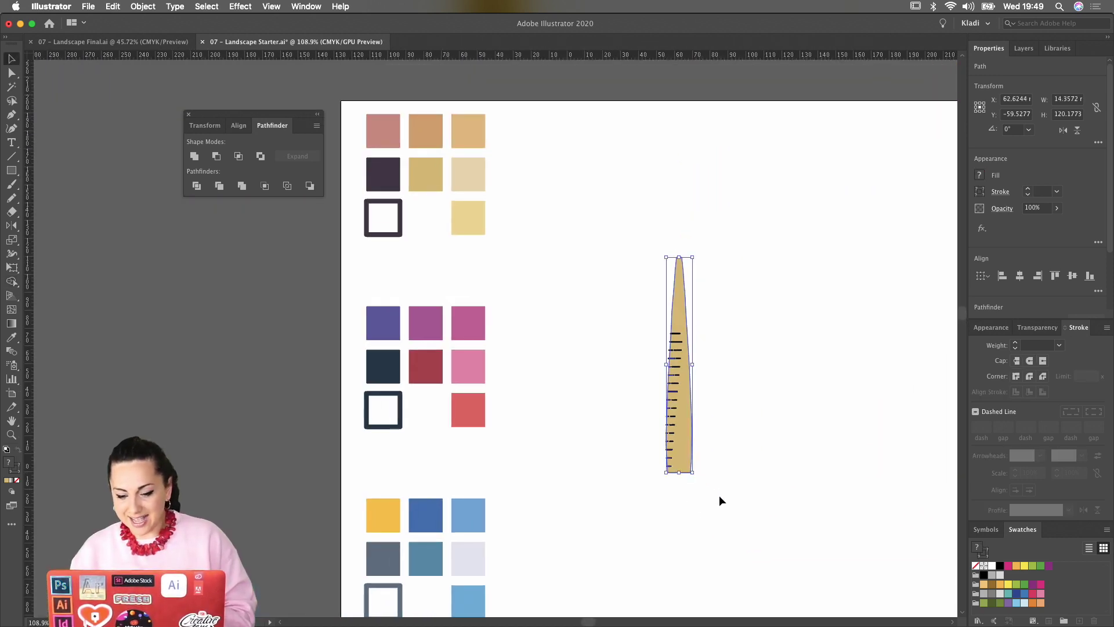
{"action": "left_click", "coordinate": [713, 500]}
{"action": "left_click_drag", "start_coordinate": [686, 374], "coordinate": [719, 99]}
{"action": "scroll", "coordinate": [719, 100], "scroll_direction": "down", "scroll_amount": 3}
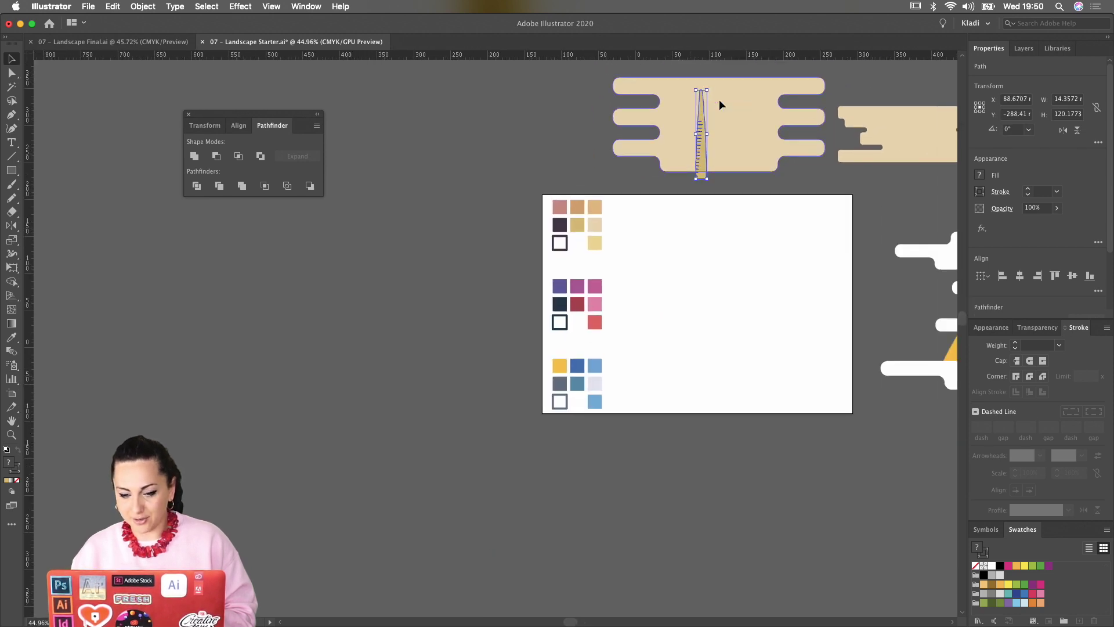
{"action": "scroll", "coordinate": [719, 100], "scroll_direction": "right", "scroll_amount": 3}
{"action": "left_click", "coordinate": [719, 99]}
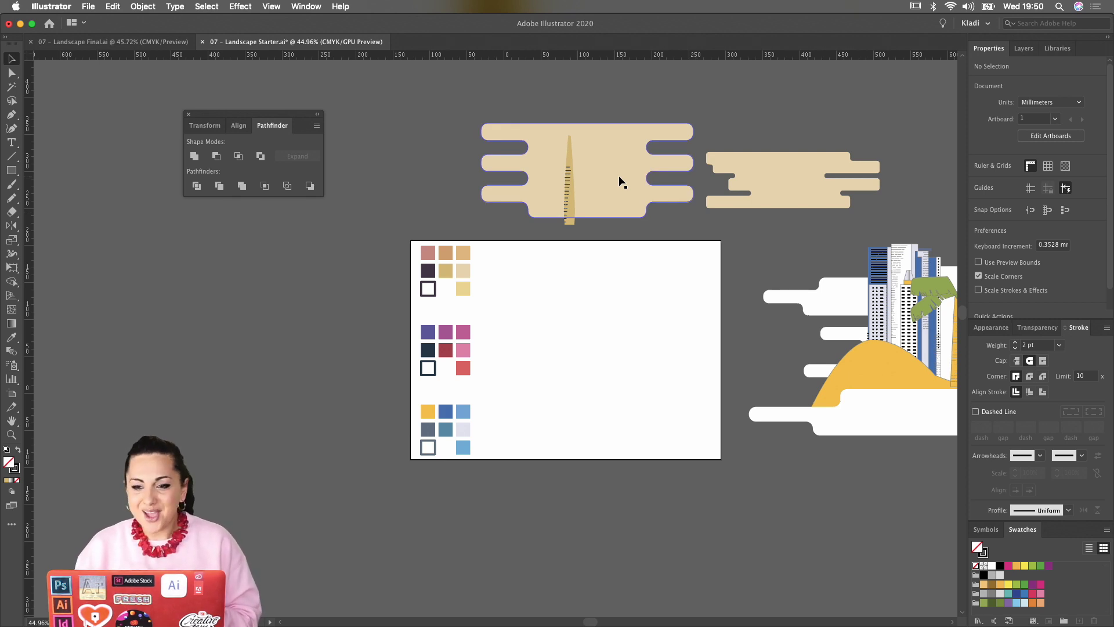
Draw a closed four-cornered leaf outline about 69.5 by 58.5 mm from the trunk's tip, extending over its left side, with the Pen tool
{"action": "left_click", "coordinate": [12, 116]}
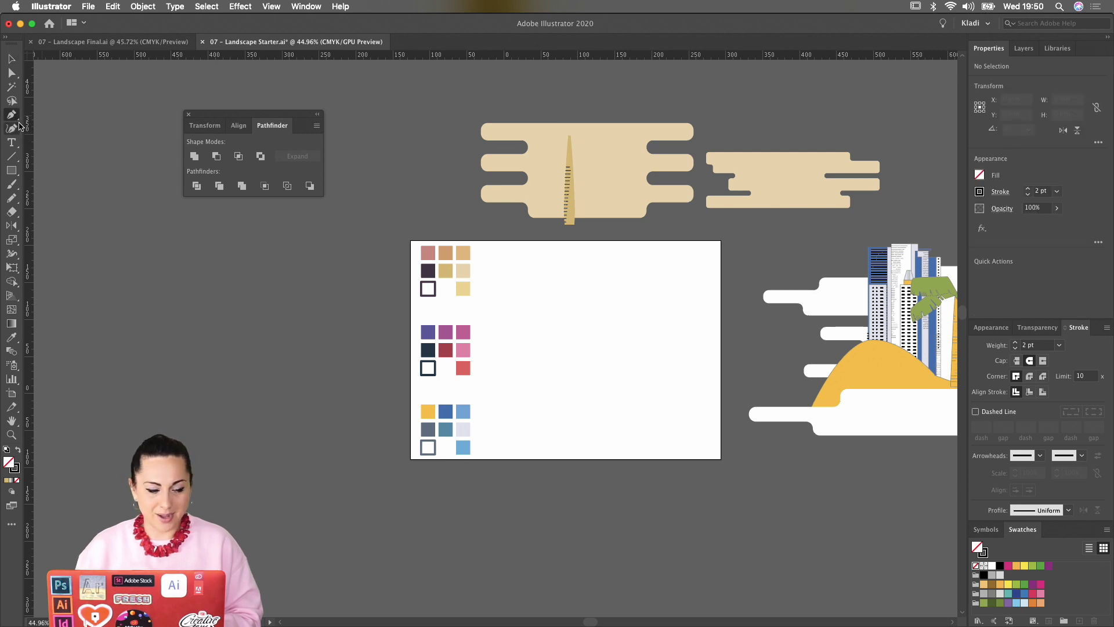
{"action": "scroll", "coordinate": [574, 128], "scroll_direction": "up", "scroll_amount": 5}
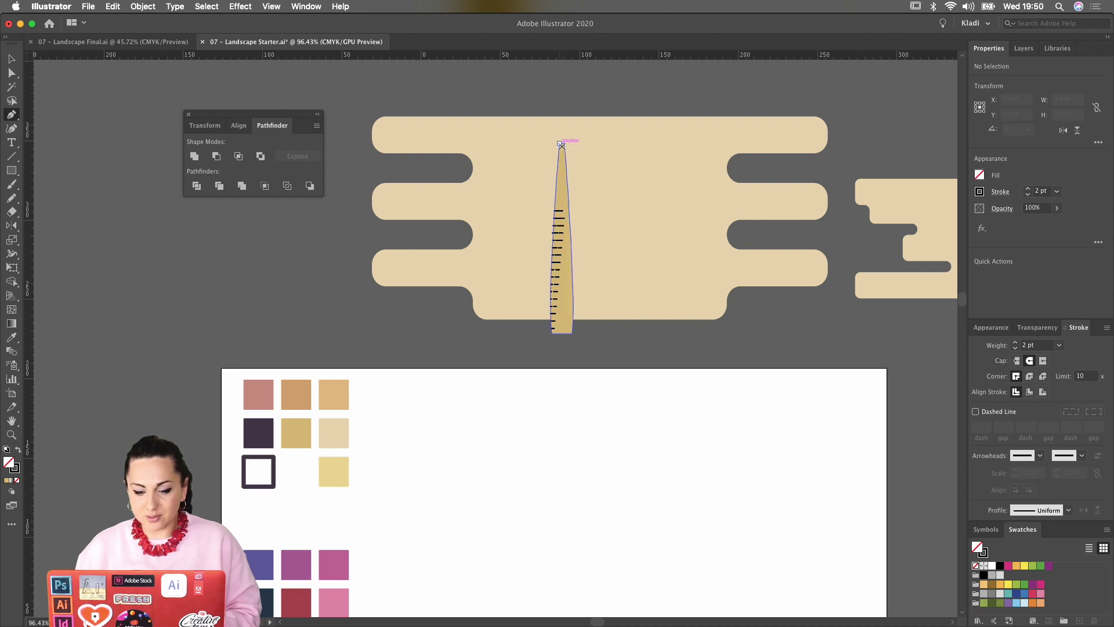
{"action": "left_click", "coordinate": [563, 148]}
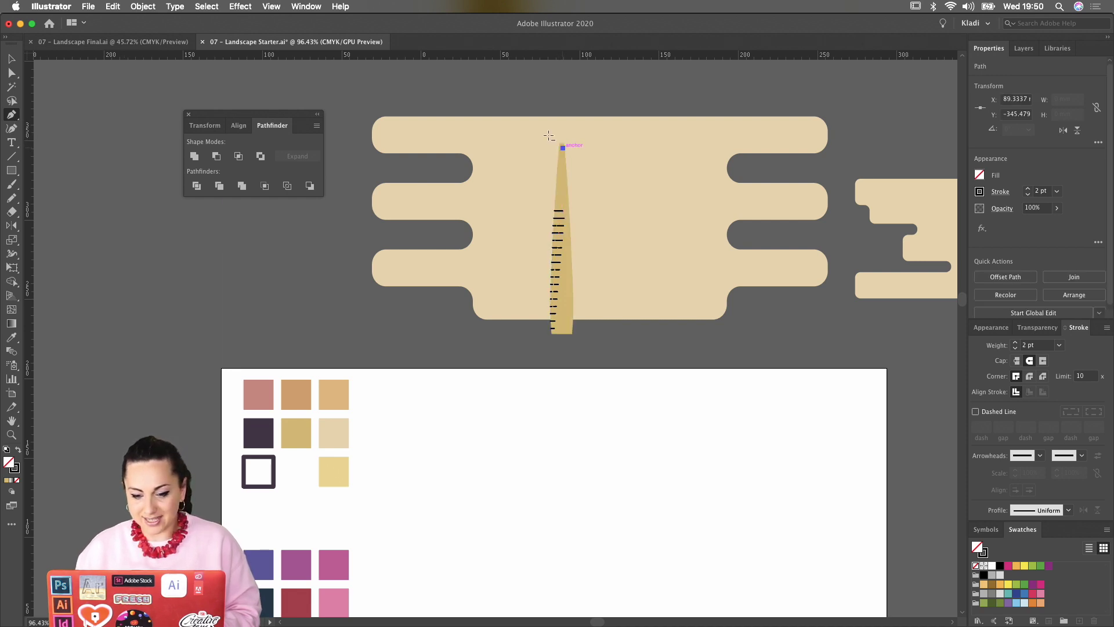
{"action": "left_click", "coordinate": [529, 108]}
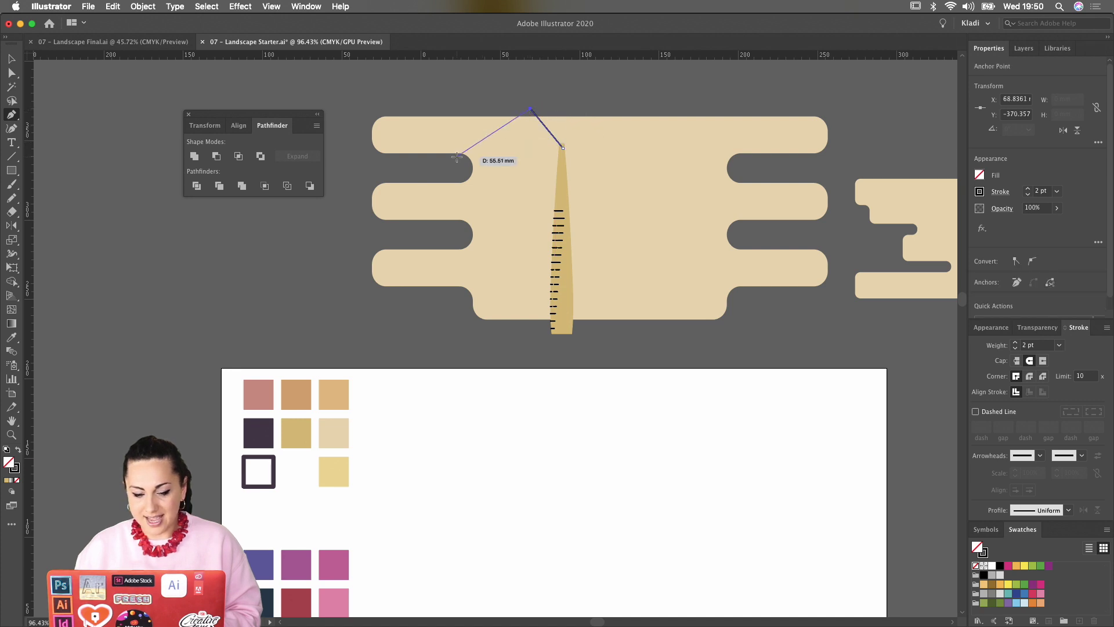
{"action": "left_click", "coordinate": [456, 156]}
{"action": "left_click", "coordinate": [452, 206], "text": "super"}
{"action": "left_click", "coordinate": [457, 156]}
{"action": "left_click", "coordinate": [452, 201]}
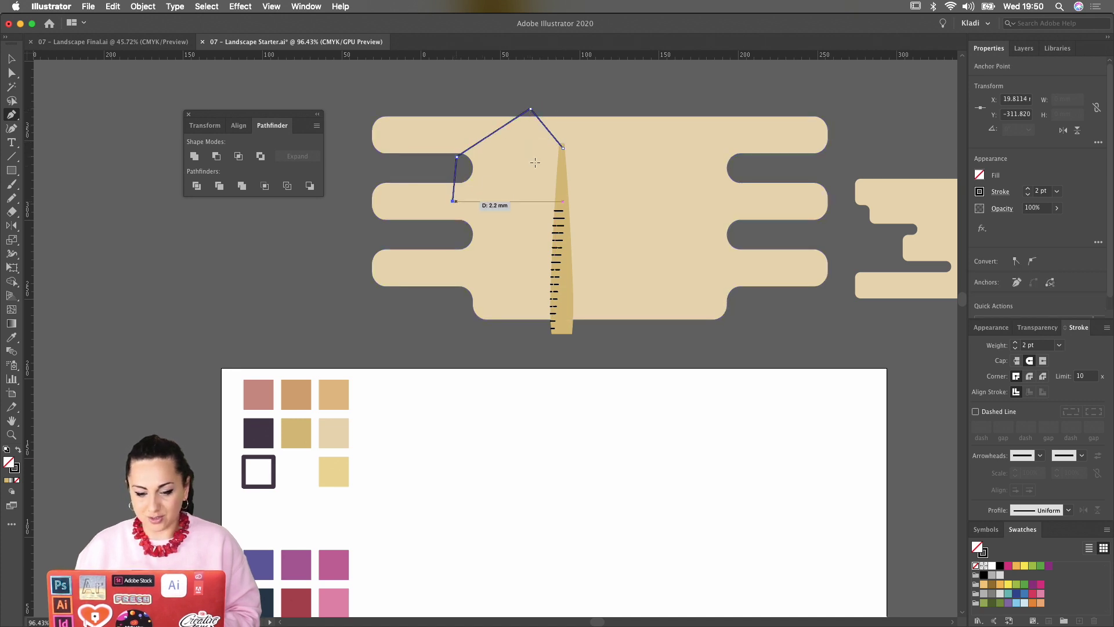
{"action": "left_click", "coordinate": [563, 148]}
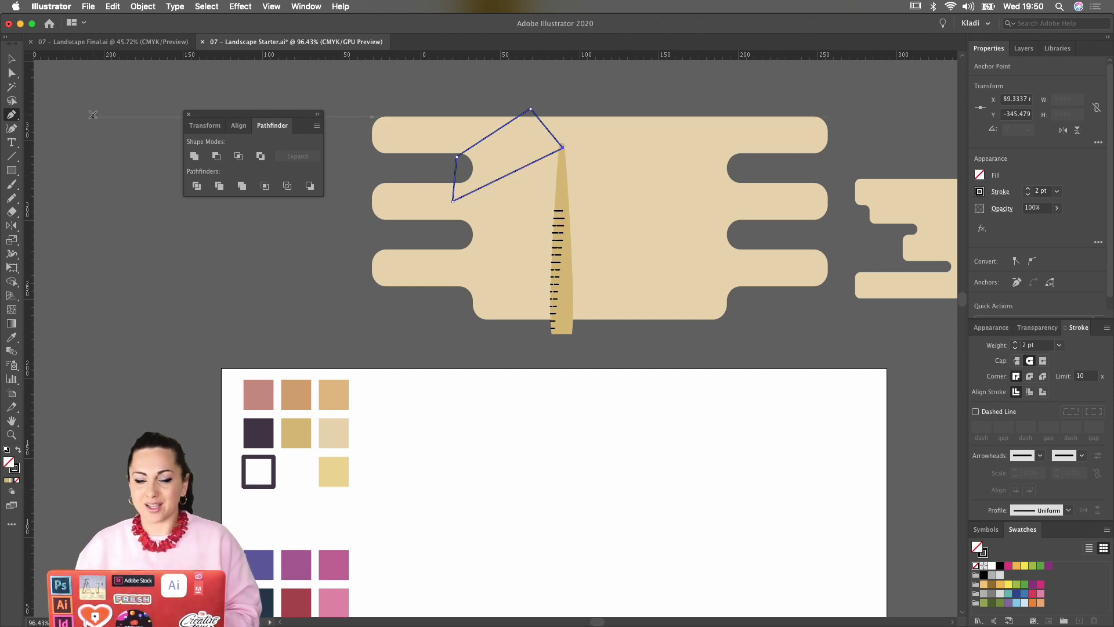
Bend the leaf's upper, outer and lower edges into arcs with the Curvature tool, leaving the edge at the trunk's upper side straight
{"action": "left_click", "coordinate": [12, 129]}
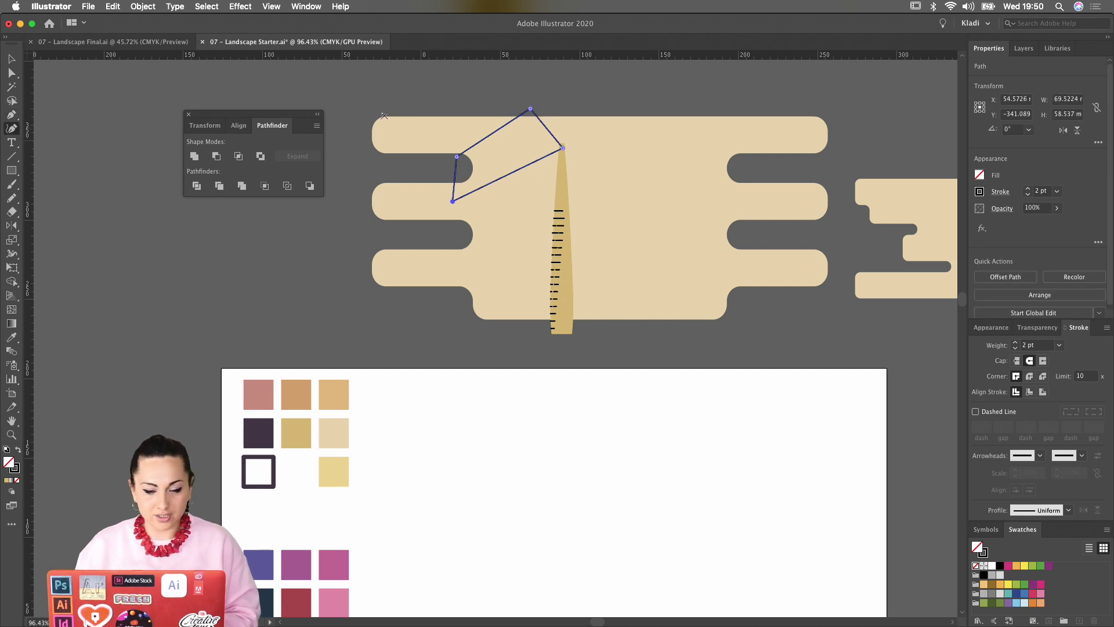
{"action": "left_click_drag", "start_coordinate": [491, 135], "coordinate": [486, 126]}
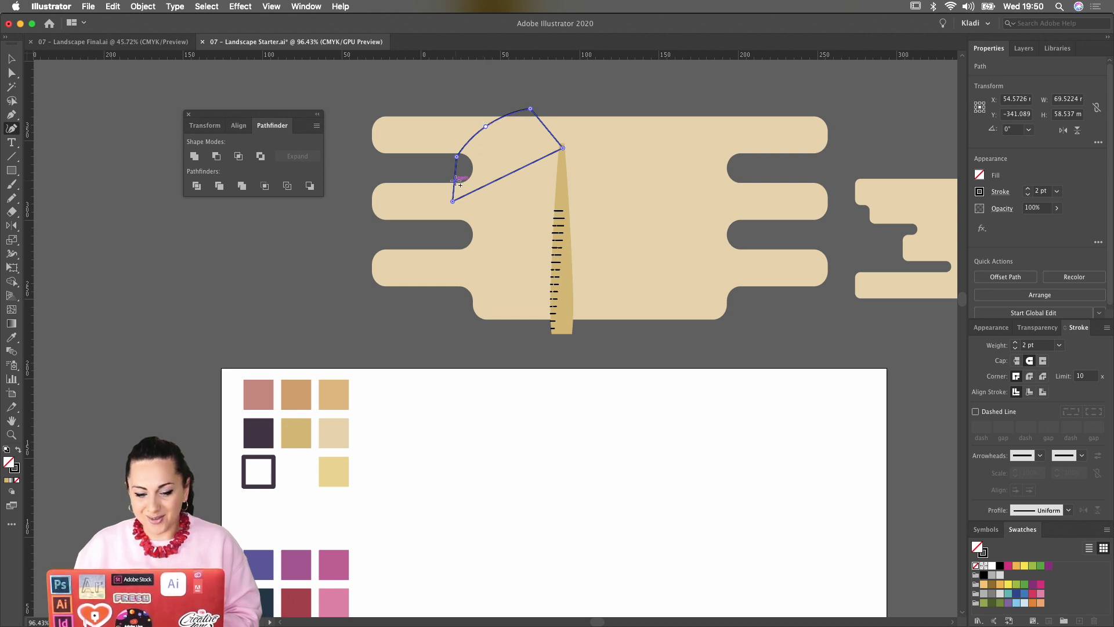
{"action": "left_click_drag", "start_coordinate": [455, 177], "coordinate": [500, 165]}
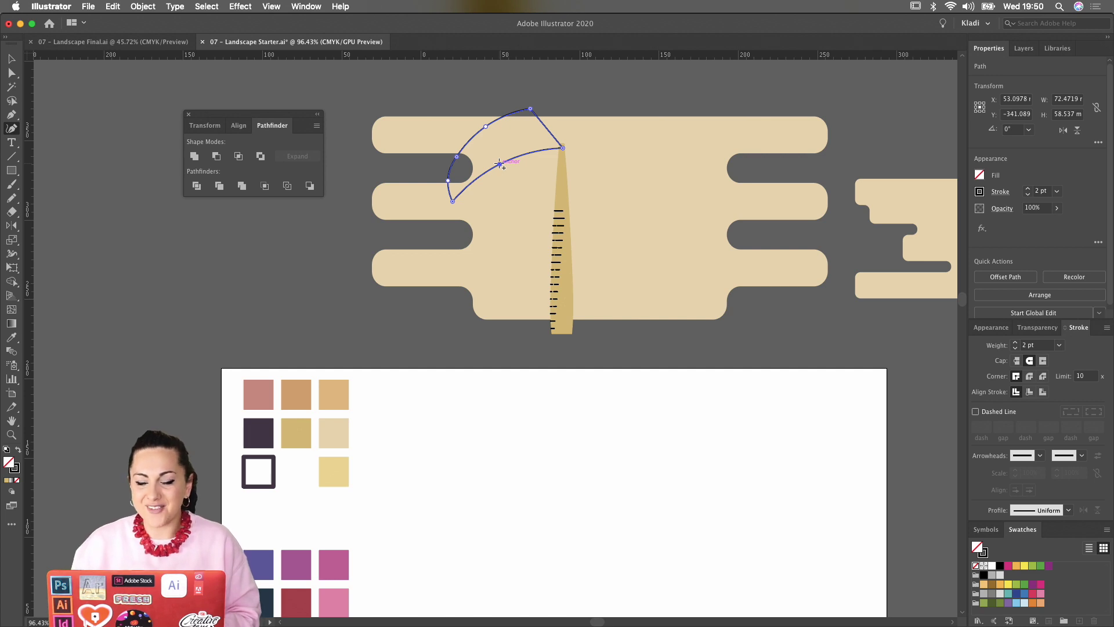
Add a cluster of closely spaced anchor points along the leaf's lower edge, midway towards the trunk, with the Pen tool
{"action": "scroll", "coordinate": [539, 144], "scroll_direction": "up", "scroll_amount": 3}
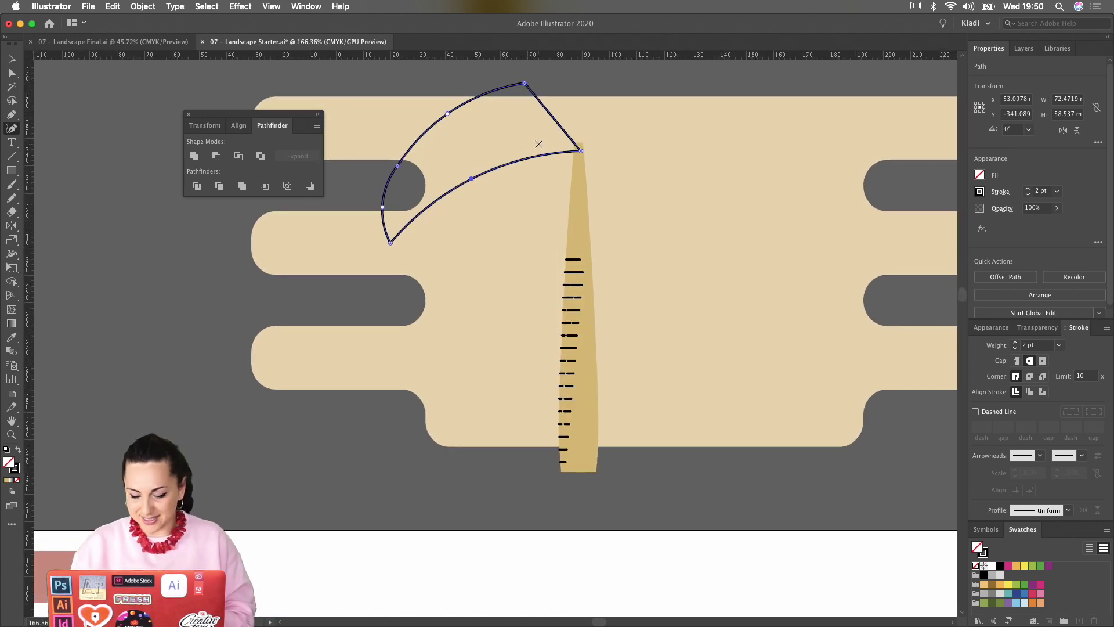
{"action": "key", "text": "p"}
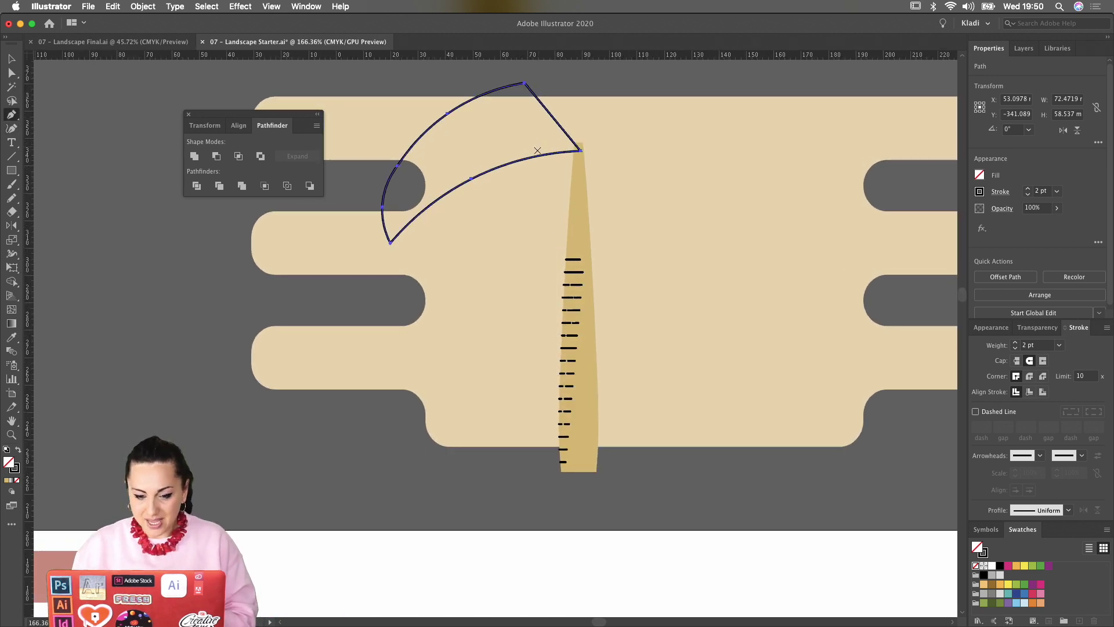
{"action": "left_click", "coordinate": [503, 165]}
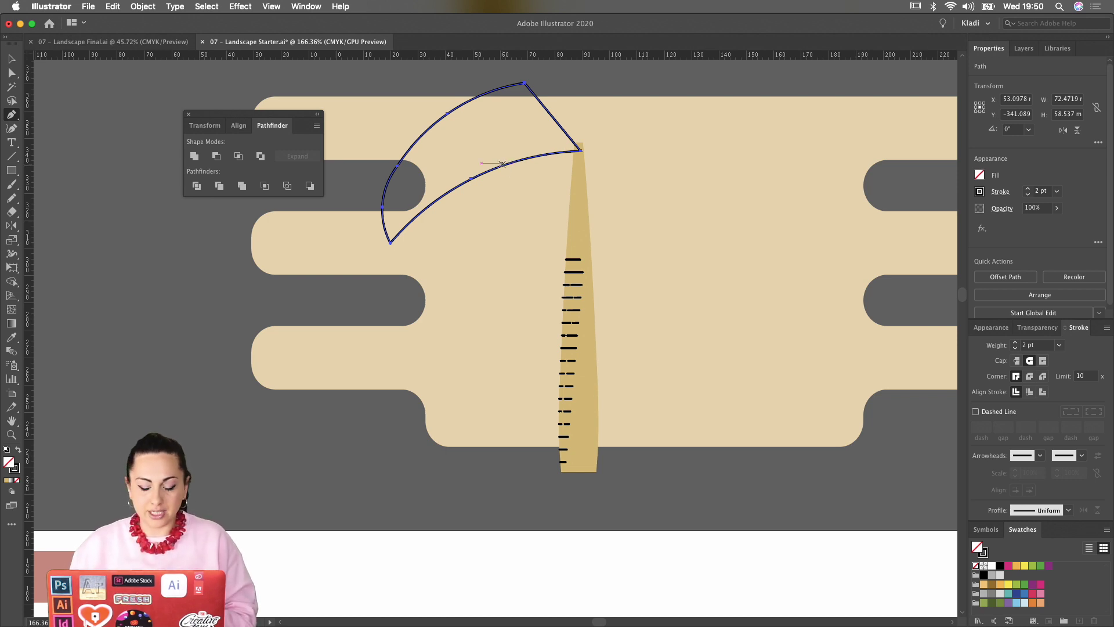
{"action": "scroll", "coordinate": [503, 165], "scroll_direction": "up", "scroll_amount": 5}
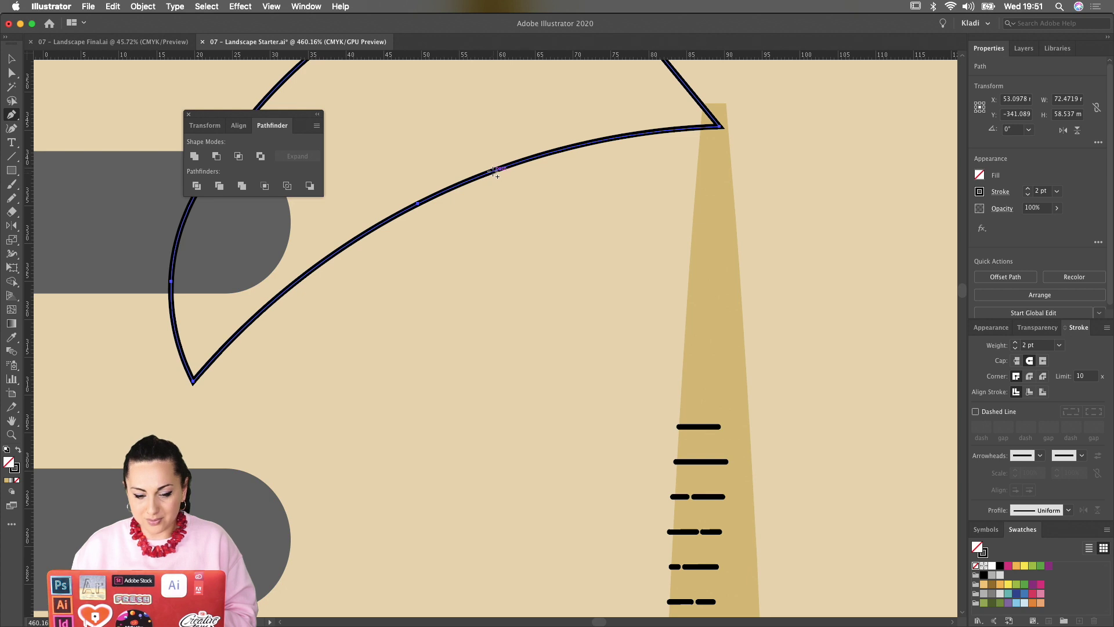
{"action": "left_click", "coordinate": [514, 165]}
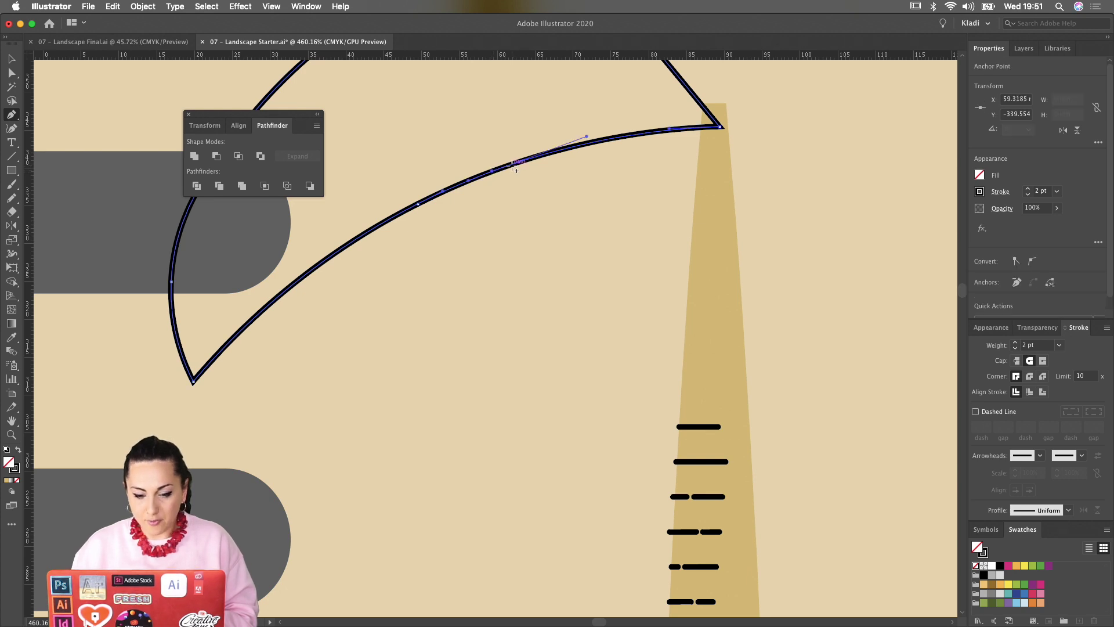
{"action": "left_click", "coordinate": [557, 150]}
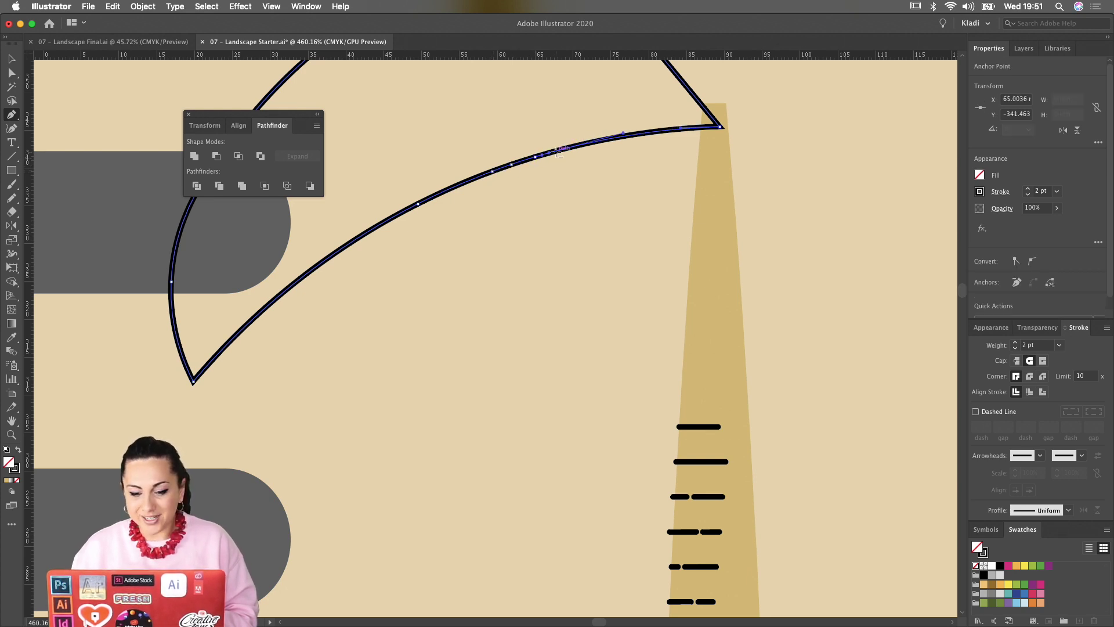
{"action": "left_click", "coordinate": [558, 152]}
Select the two middle points of the cluster and pull them up into the leaf to form a notch in its lower edge
{"action": "key", "text": "a"}
{"action": "scroll", "coordinate": [555, 170], "scroll_direction": "up", "scroll_amount": 5}
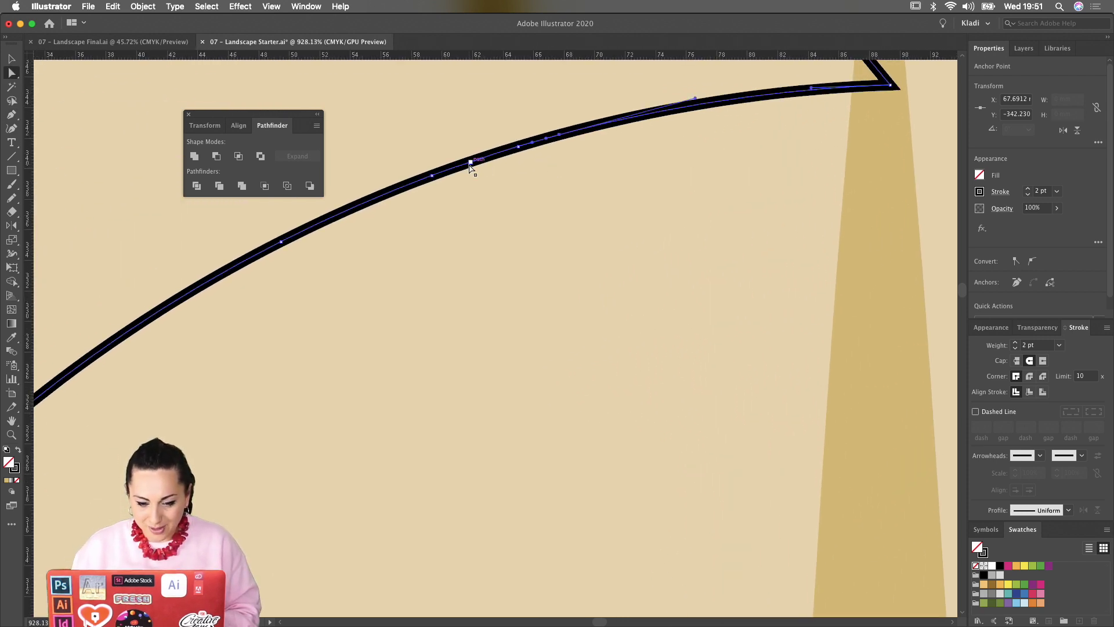
{"action": "left_click", "coordinate": [470, 163]}
{"action": "left_click", "coordinate": [519, 146], "text": "shift"}
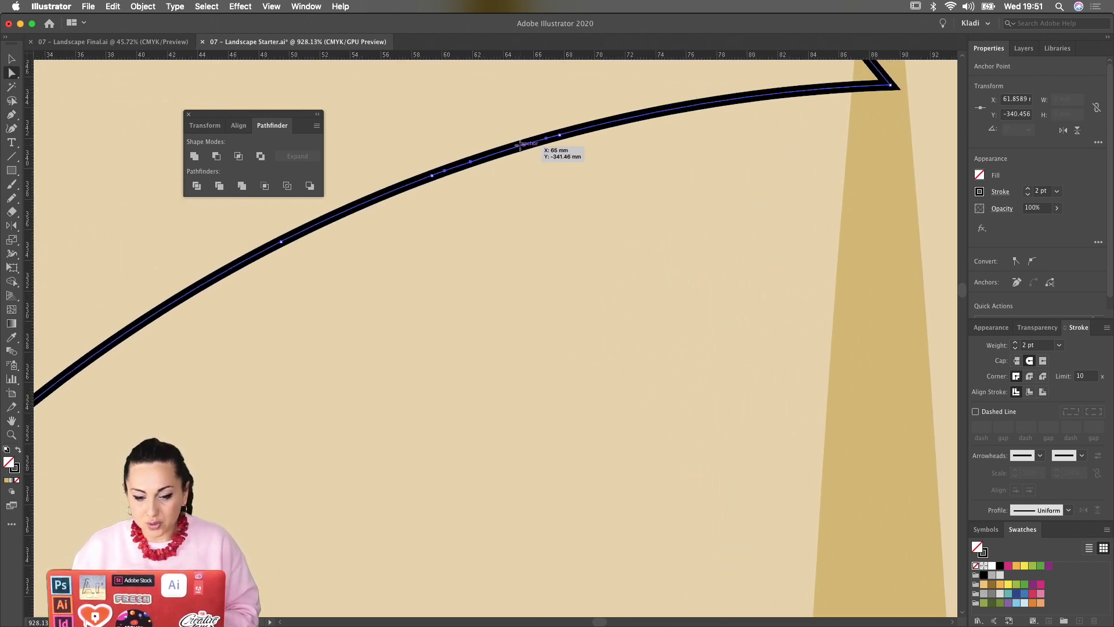
{"action": "scroll", "coordinate": [520, 146], "scroll_direction": "down", "scroll_amount": 4}
{"action": "left_click_drag", "start_coordinate": [520, 146], "coordinate": [488, 71]}
{"action": "scroll", "coordinate": [498, 137], "scroll_direction": "down", "scroll_amount": 4}
{"action": "scroll", "coordinate": [498, 137], "scroll_direction": "down", "scroll_amount": 3}
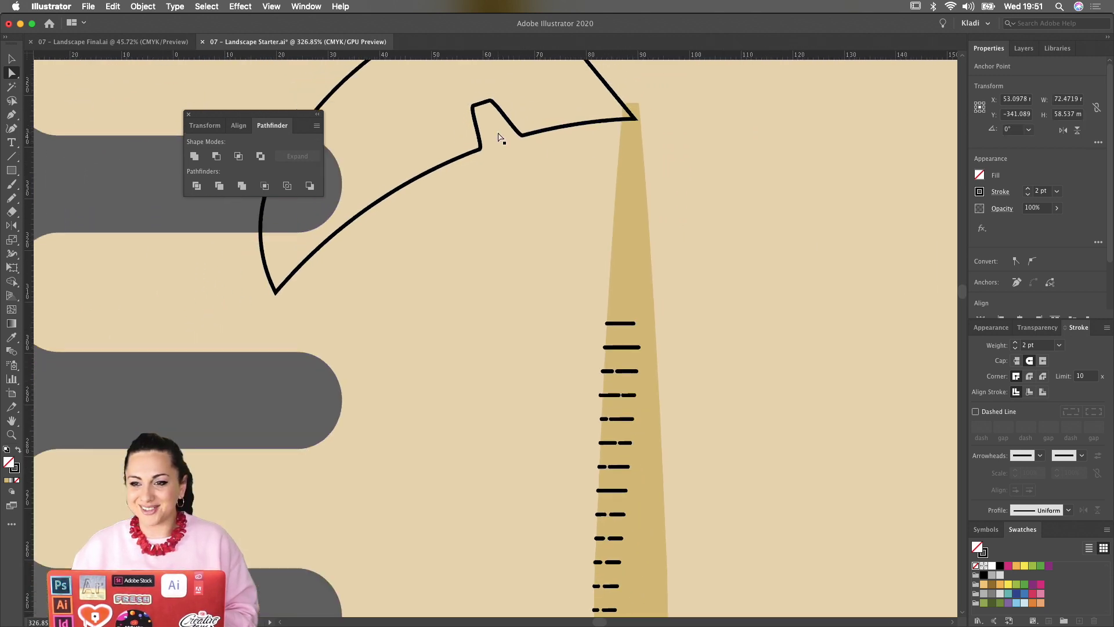
Add a second cluster of anchor points on the leaf's lower edge, between the first notch and the outer tip
{"action": "left_click", "coordinate": [419, 180]}
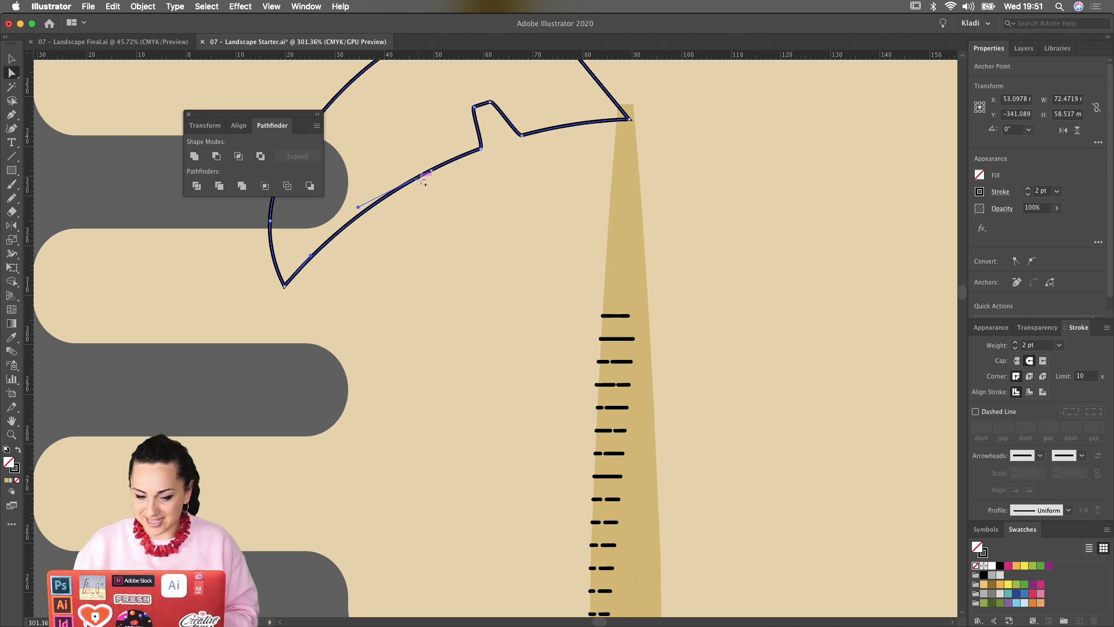
{"action": "key", "text": "p"}
{"action": "left_click", "coordinate": [406, 185]}
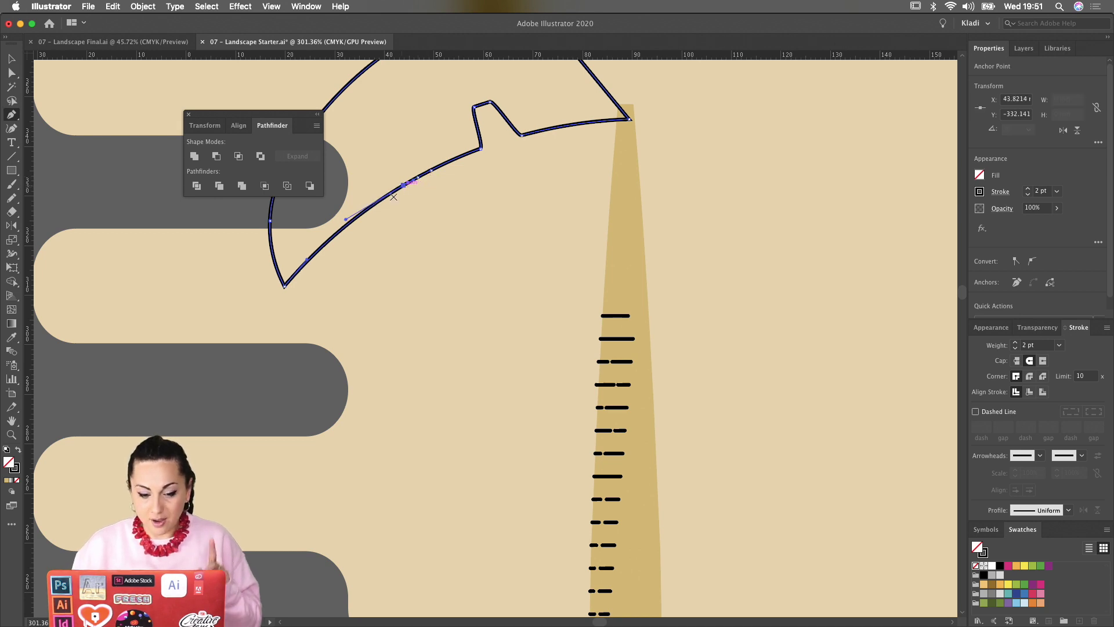
{"action": "left_click", "coordinate": [405, 185]}
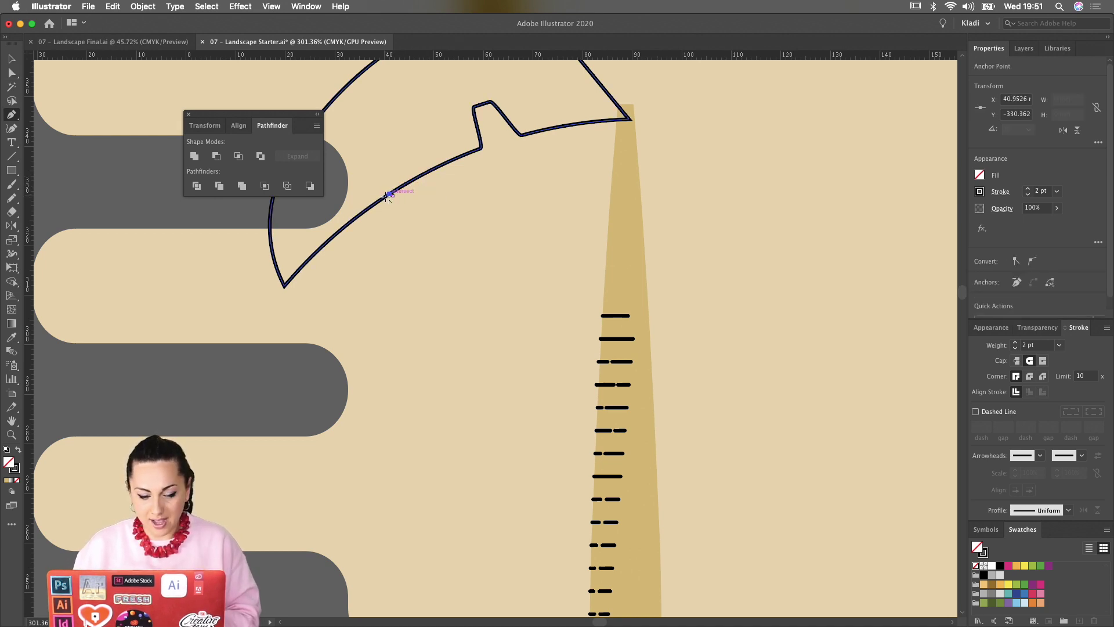
{"action": "scroll", "coordinate": [399, 190], "scroll_direction": "up", "scroll_amount": 5}
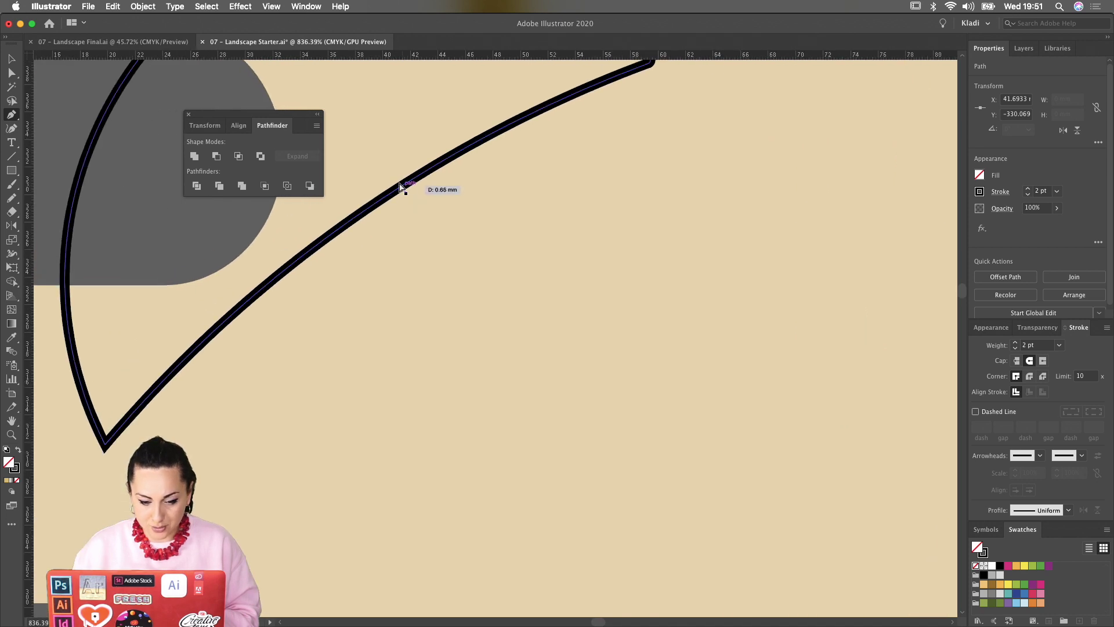
{"action": "left_click_drag", "start_coordinate": [376, 210], "coordinate": [368, 207]}
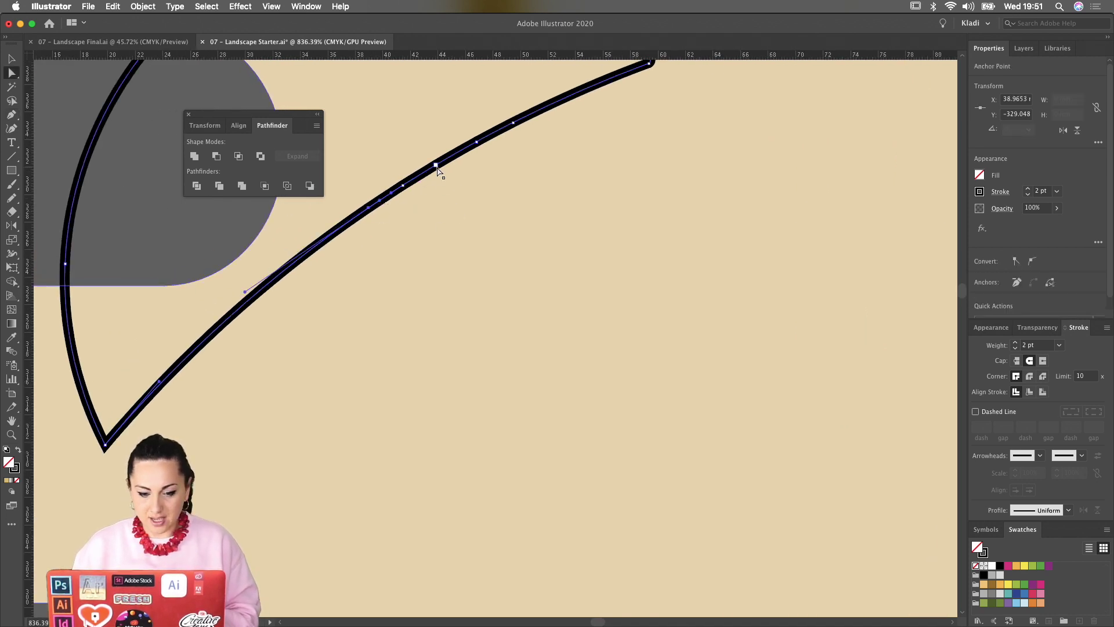
Select the two middle points of the second cluster and pull them up into the leaf to form a second notch
{"action": "left_click_drag", "start_coordinate": [455, 155], "coordinate": [410, 87]}
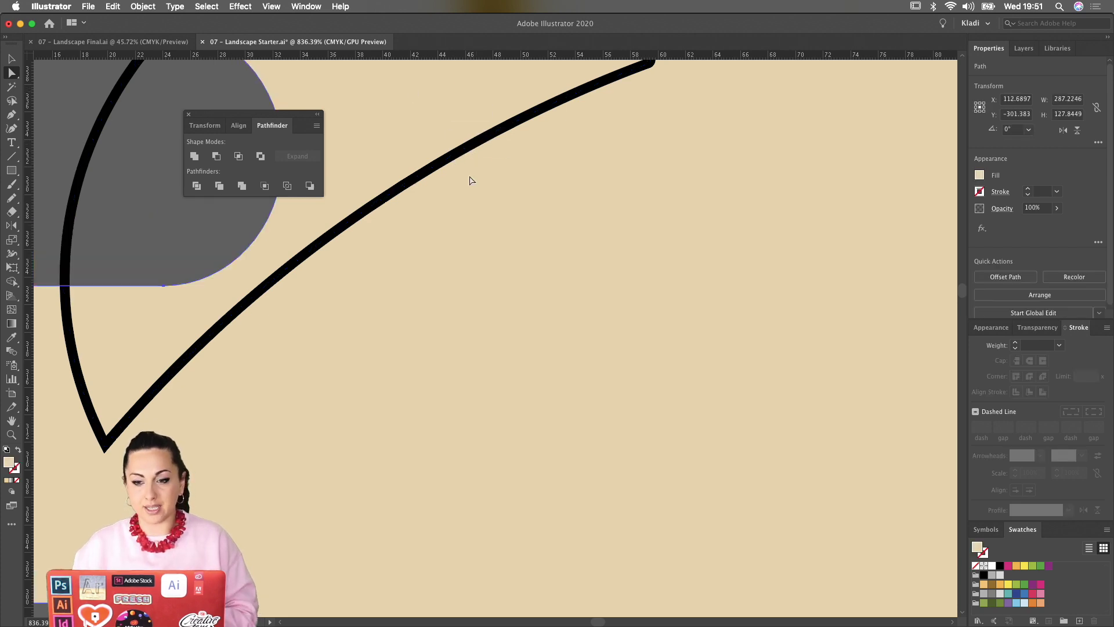
{"action": "left_click", "coordinate": [438, 165]}
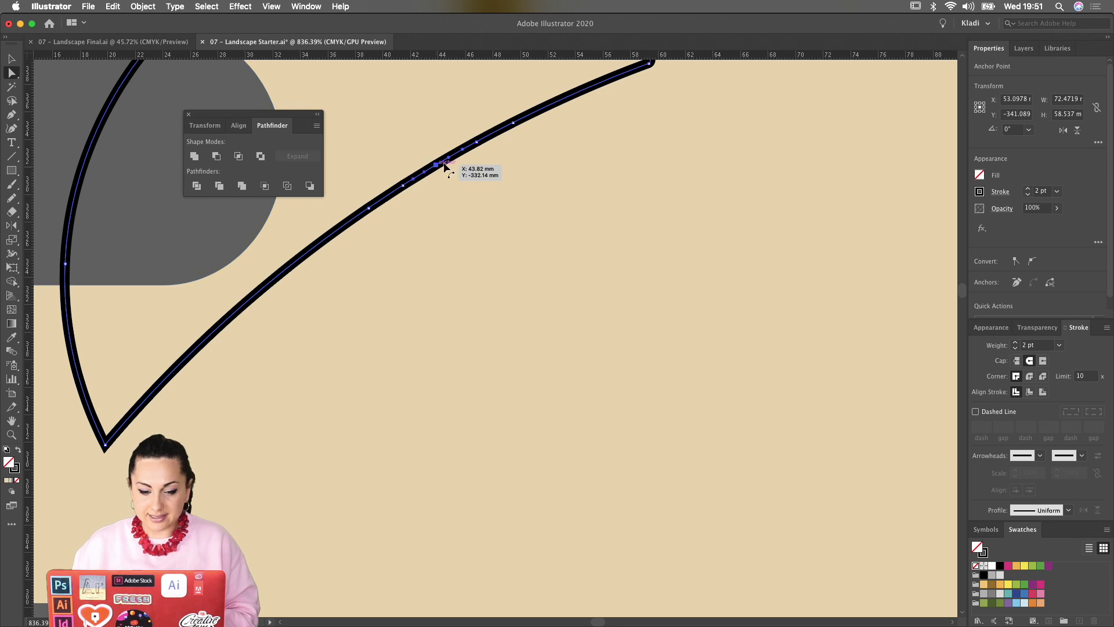
{"action": "left_click", "coordinate": [475, 146]}
{"action": "left_click_drag", "start_coordinate": [475, 146], "coordinate": [419, 80]}
{"action": "scroll", "coordinate": [509, 229], "scroll_direction": "down", "scroll_amount": 5}
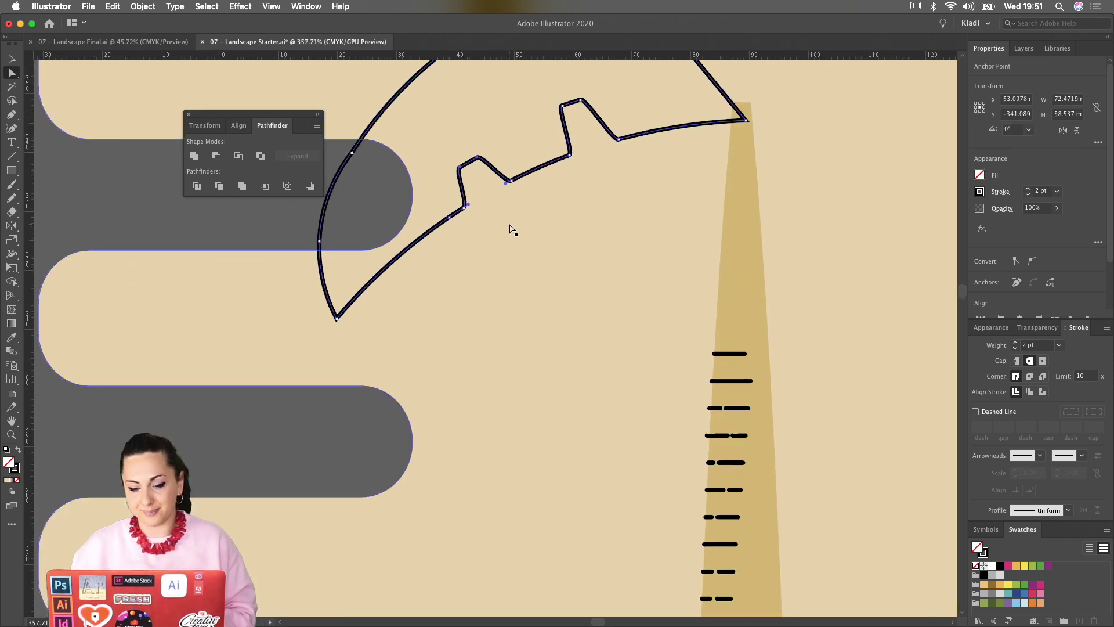
Colour the leaf with the dusty pink from the first swatch of the artboard's upper palette using the Eyedropper, and deselect it
{"action": "scroll", "coordinate": [366, 379], "scroll_direction": "down", "scroll_amount": 5}
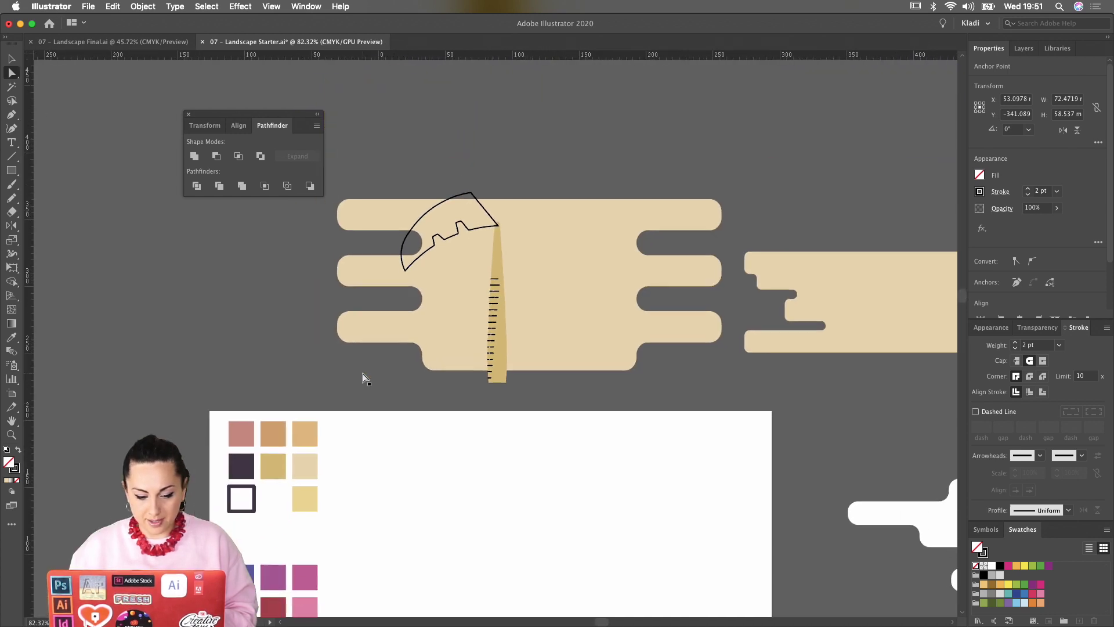
{"action": "scroll", "coordinate": [339, 479], "scroll_direction": "down", "scroll_amount": 2}
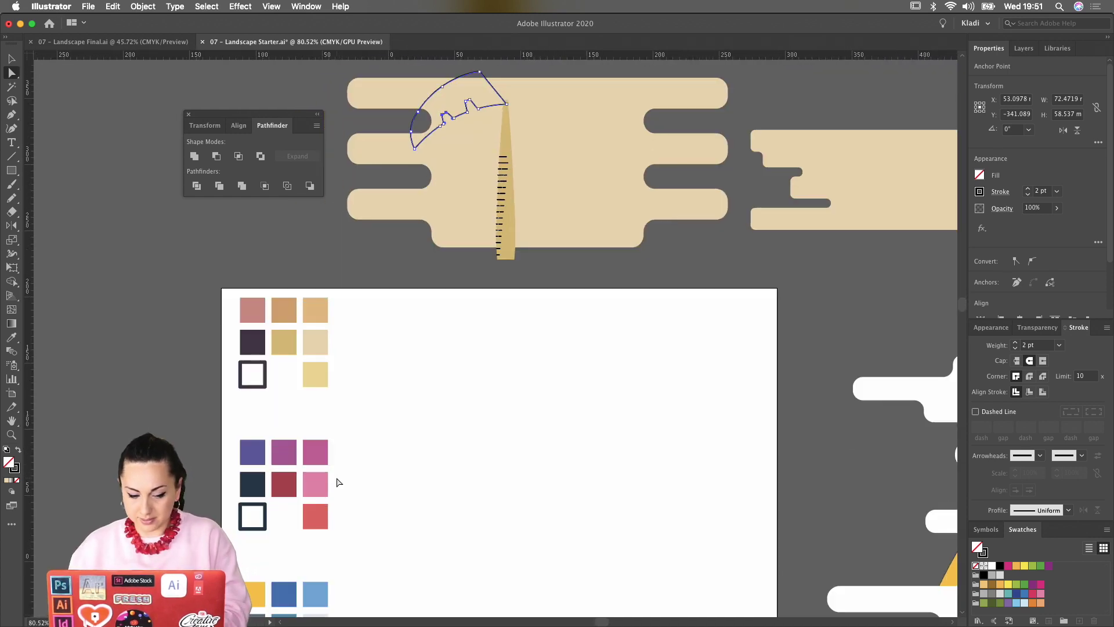
{"action": "key", "text": "i"}
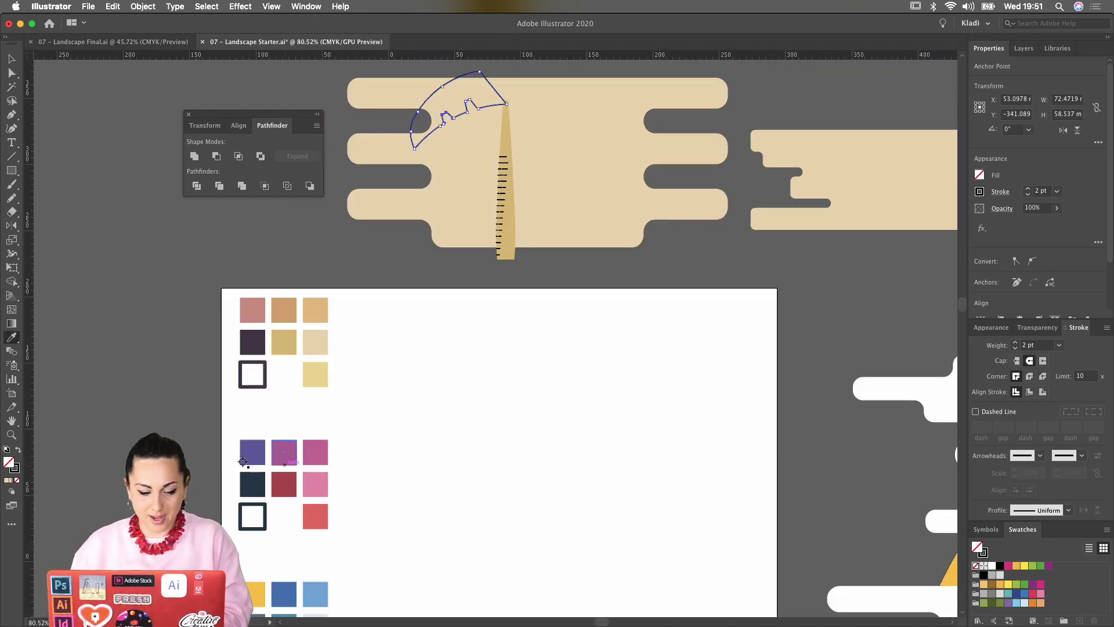
{"action": "left_click", "coordinate": [255, 319]}
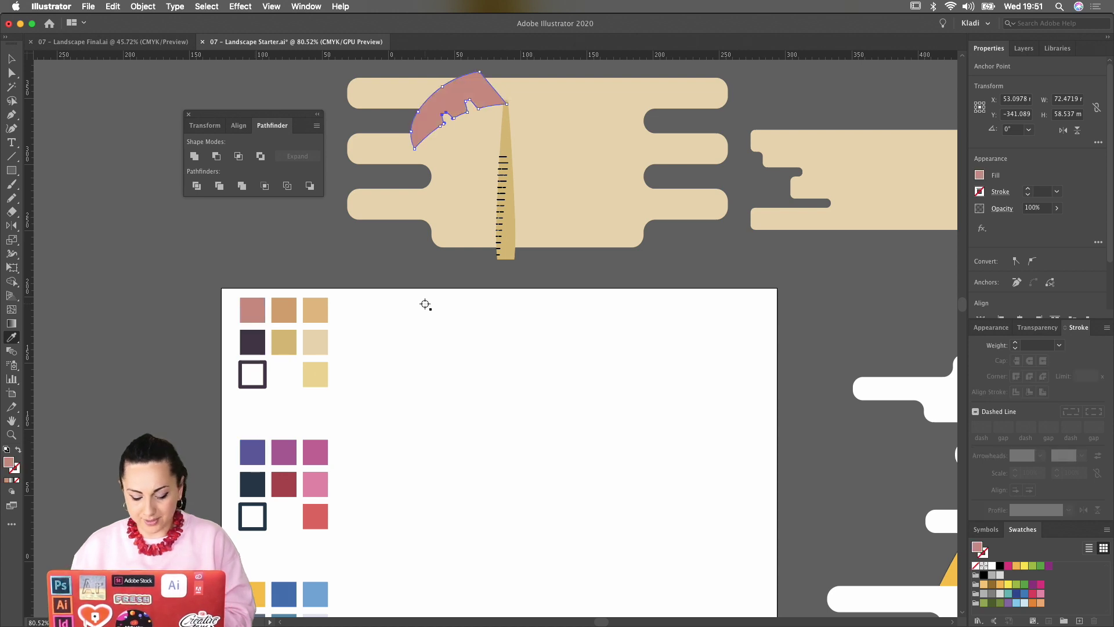
{"action": "key", "text": "v"}
{"action": "left_click", "coordinate": [523, 306]}
{"action": "scroll", "coordinate": [523, 306], "scroll_direction": "up", "scroll_amount": 1}
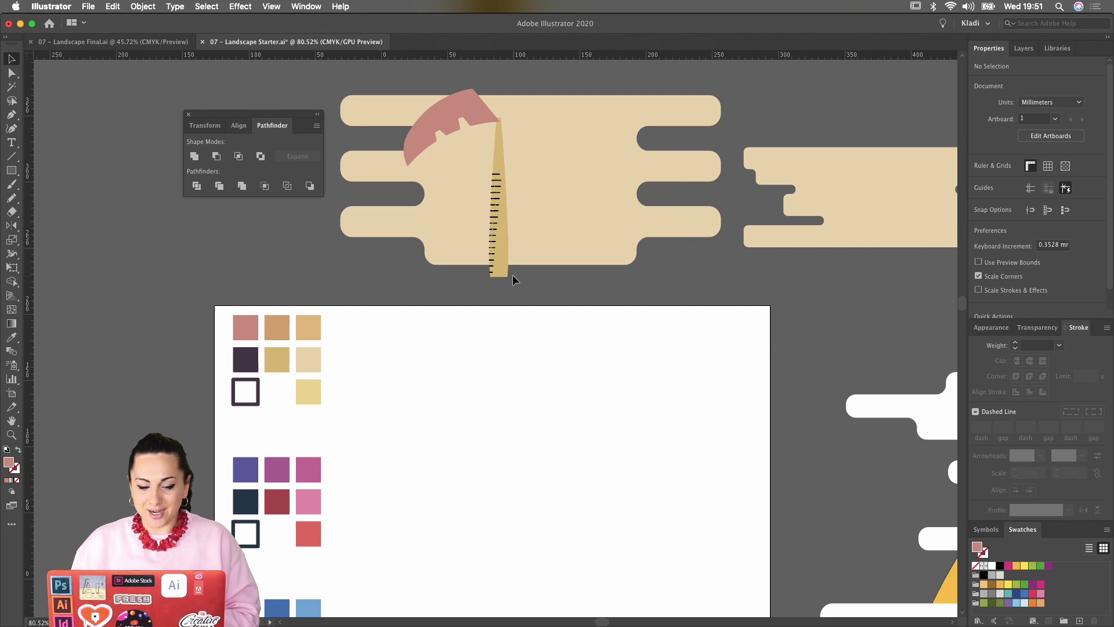
Duplicate the pink leaf and place the copy to the right of the trunk's tip, over the cloud's upper edge
{"action": "scroll", "coordinate": [402, 377], "scroll_direction": "down", "scroll_amount": 3, "text": "alt"}
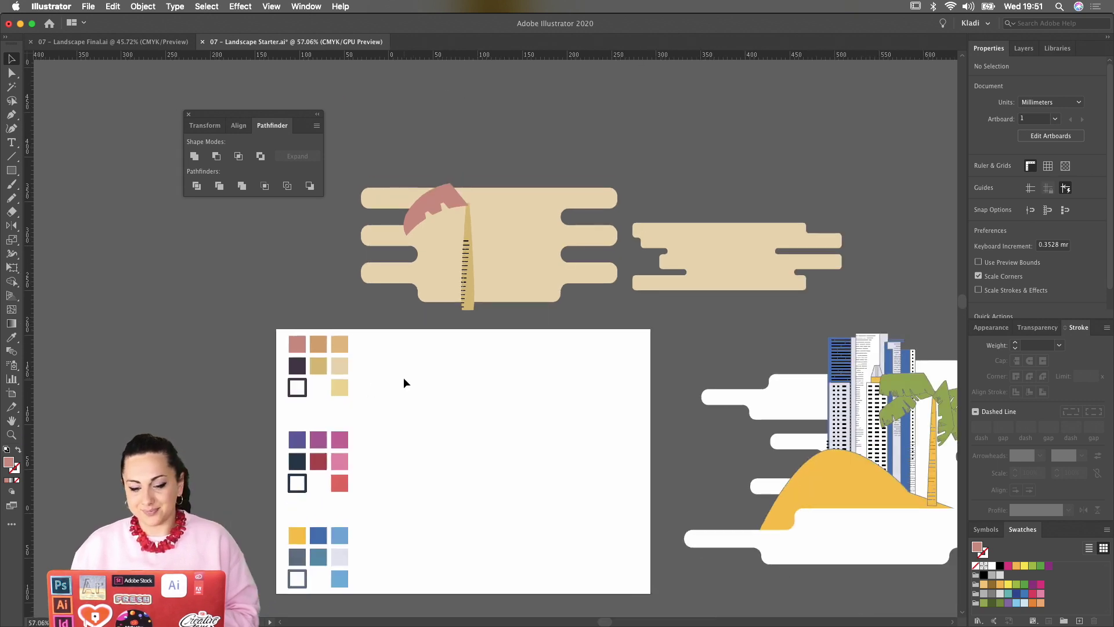
{"action": "scroll", "coordinate": [454, 371], "scroll_direction": "right", "scroll_amount": 2}
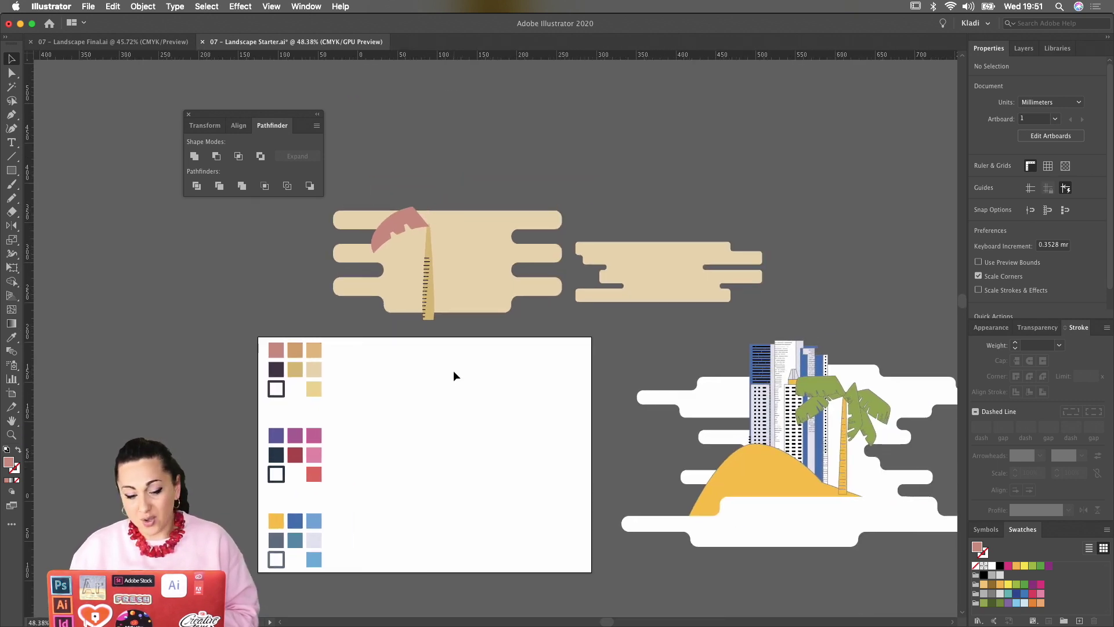
{"action": "left_click", "coordinate": [392, 232]}
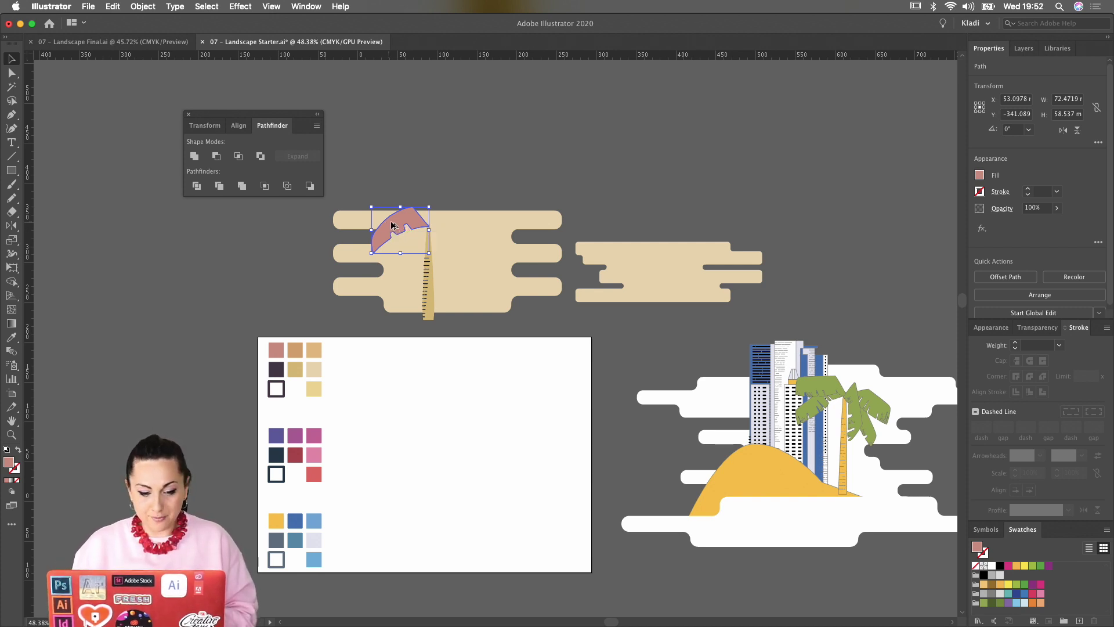
{"action": "left_click_drag", "start_coordinate": [391, 226], "coordinate": [469, 209], "text": "alt"}
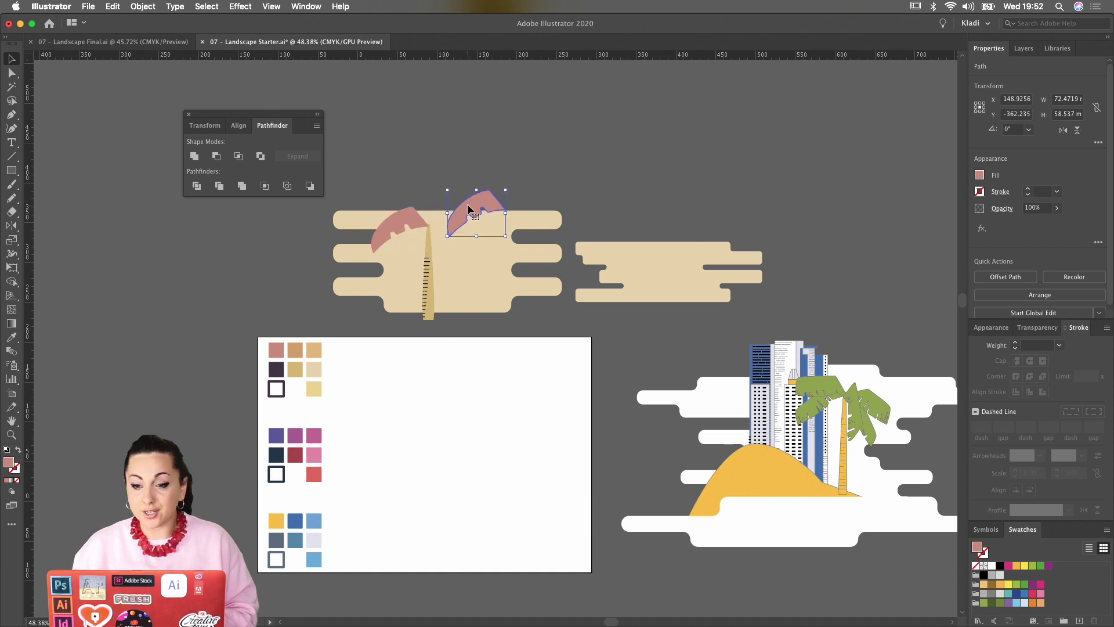
Reflect the copied leaf across the vertical axis and move it against the trunk's tip, opposite the first leaf
{"action": "right_click", "coordinate": [468, 208]}
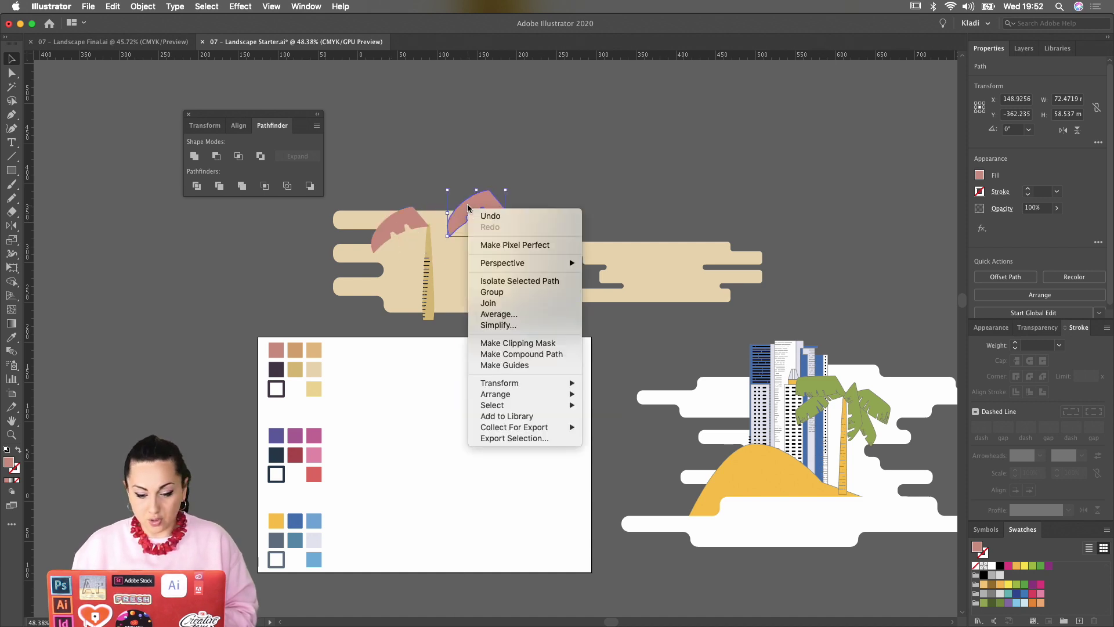
{"action": "mouse_move", "coordinate": [521, 388]}
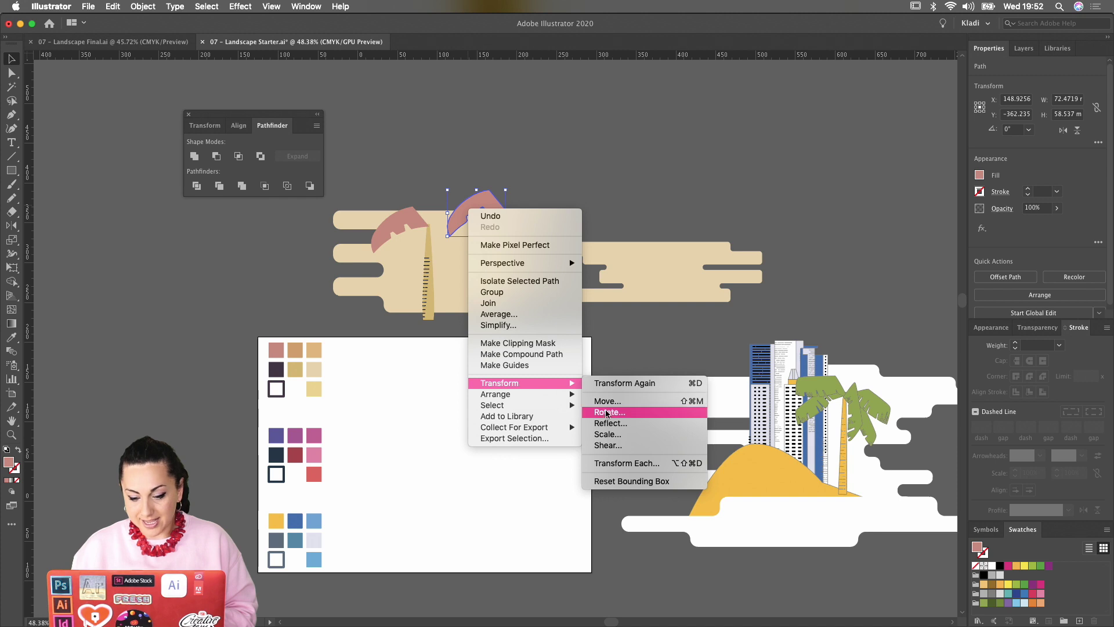
{"action": "left_click", "coordinate": [607, 424]}
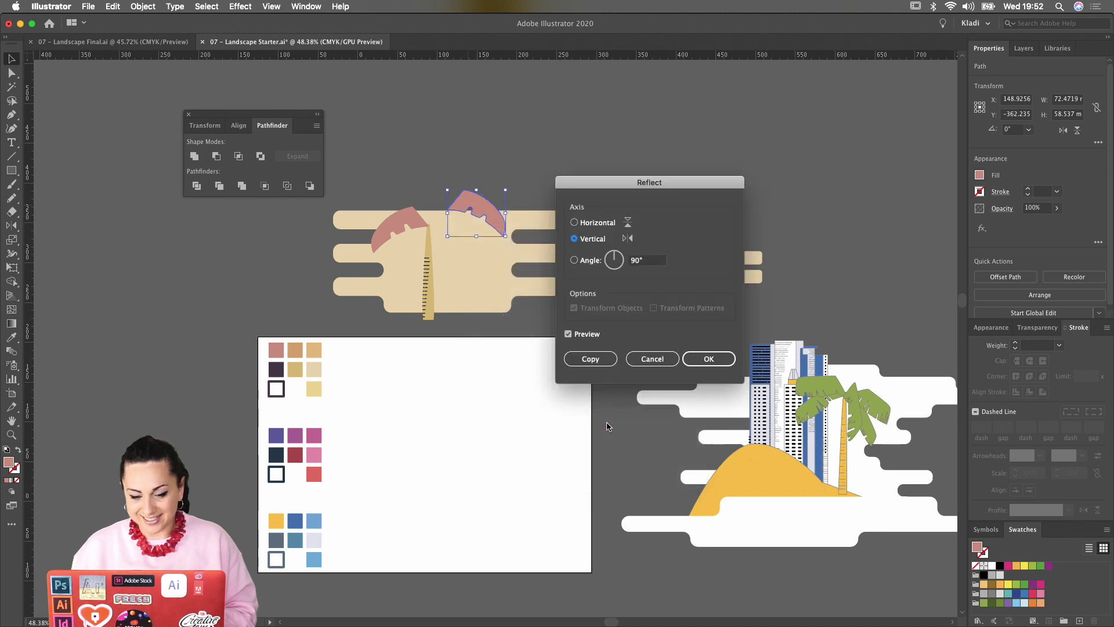
{"action": "left_click", "coordinate": [699, 352]}
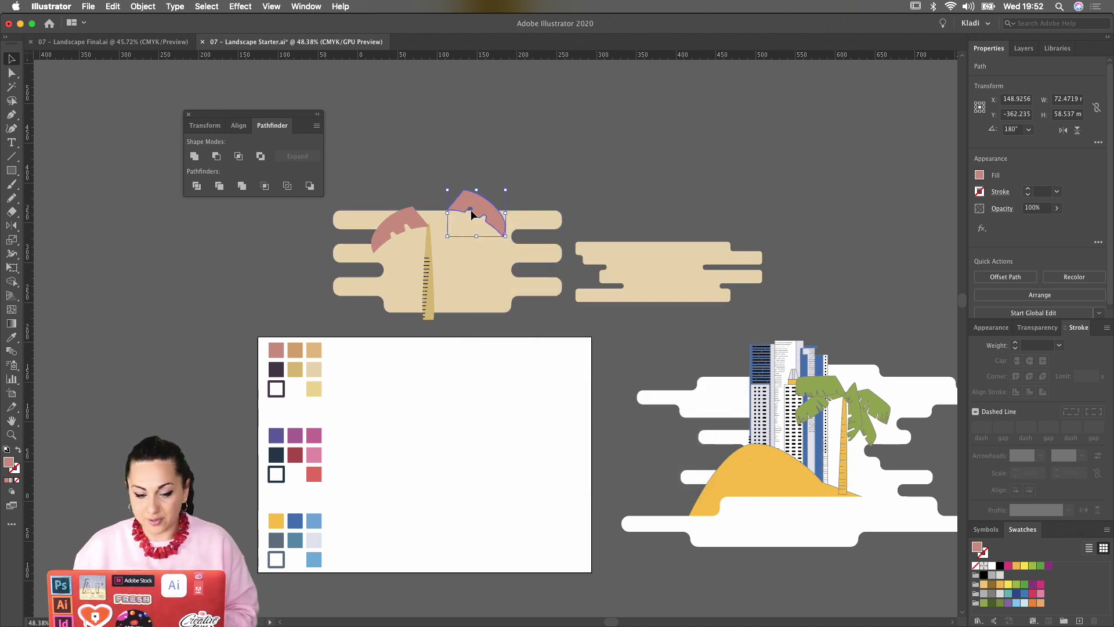
{"action": "left_click_drag", "start_coordinate": [471, 213], "coordinate": [462, 221]}
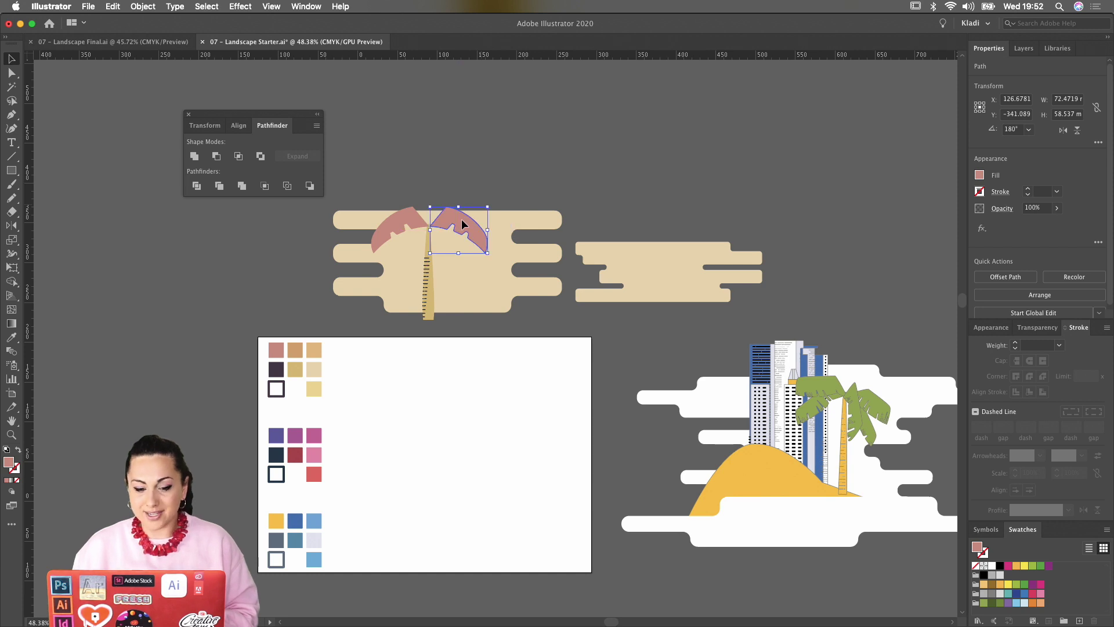
Reflect both leaves across the vertical axis as a copy and place the copied pair above the original leaves
{"action": "left_click", "coordinate": [408, 214], "text": "shift"}
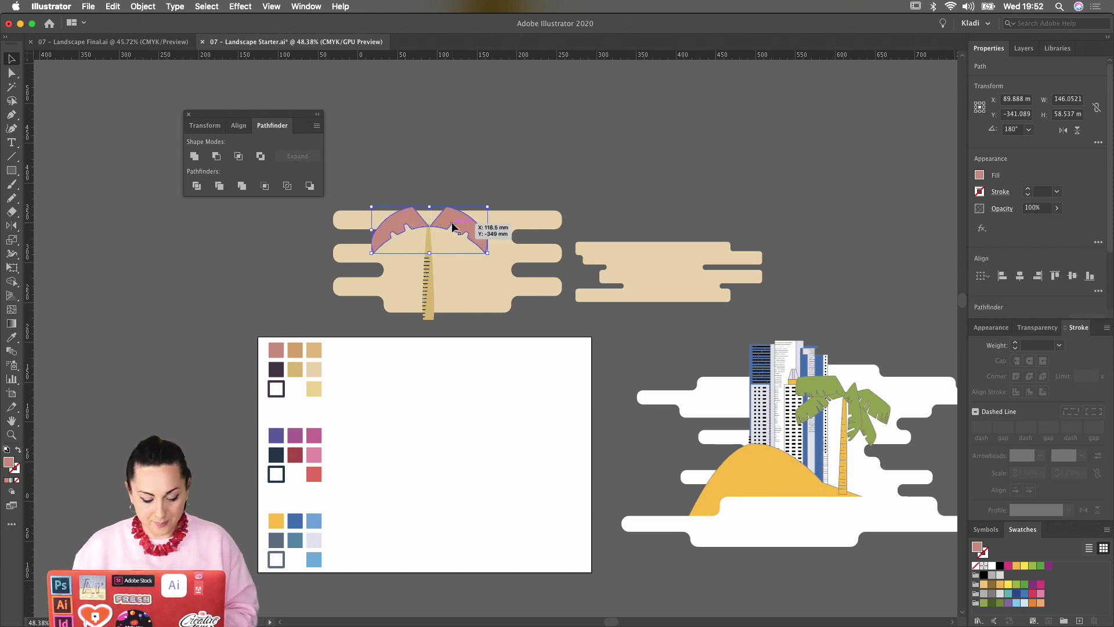
{"action": "right_click", "coordinate": [453, 224]}
{"action": "mouse_move", "coordinate": [512, 392]}
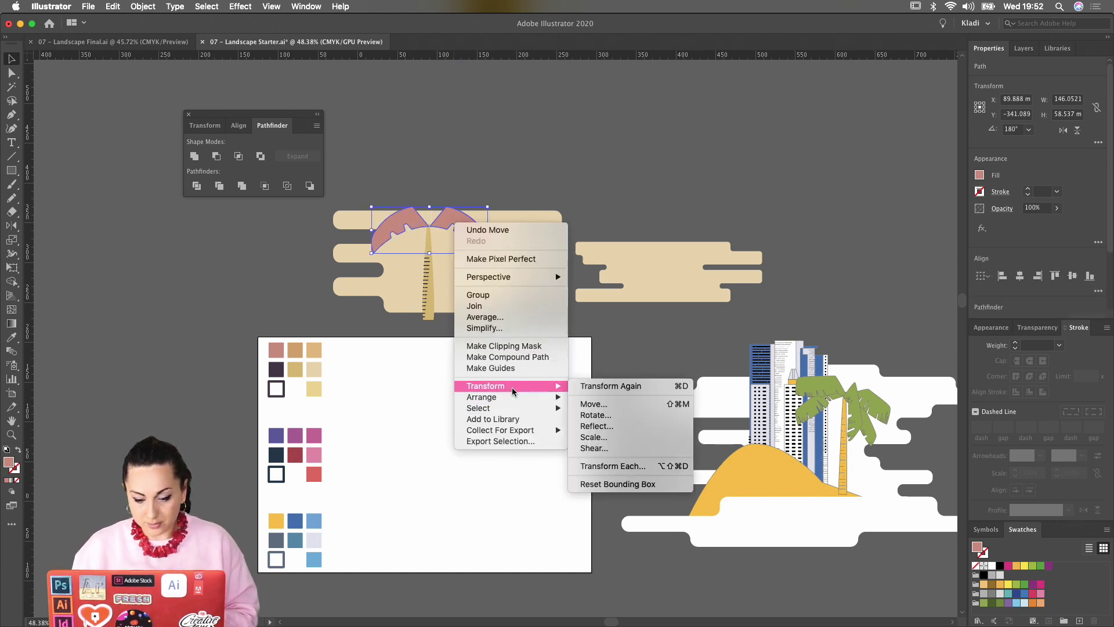
{"action": "left_click", "coordinate": [609, 426]}
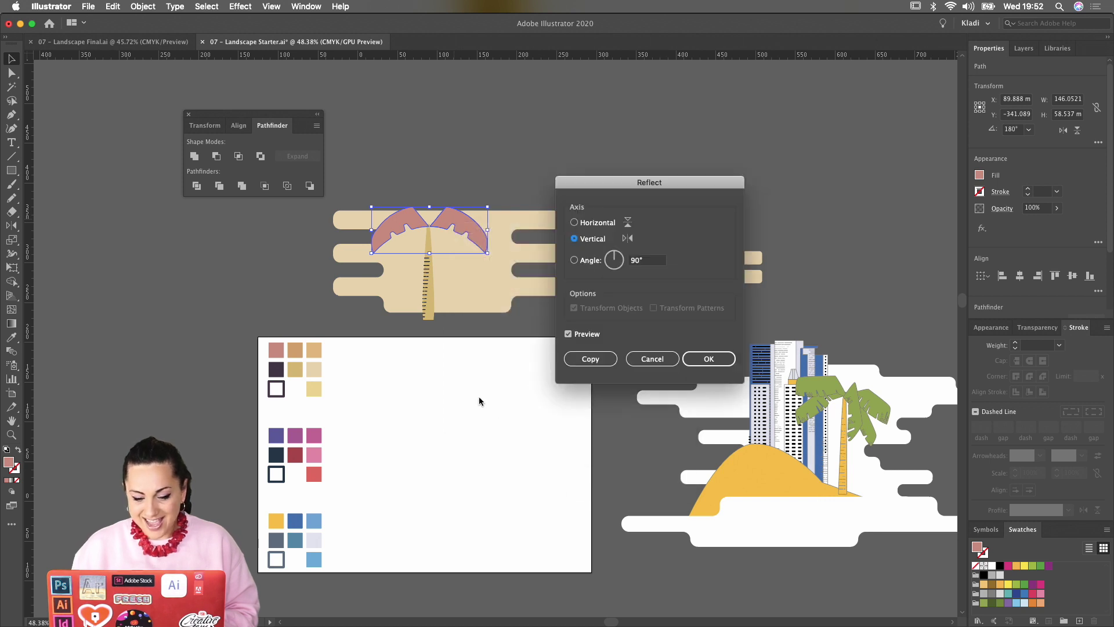
{"action": "left_click", "coordinate": [589, 364]}
{"action": "left_click_drag", "start_coordinate": [459, 229], "coordinate": [468, 172]}
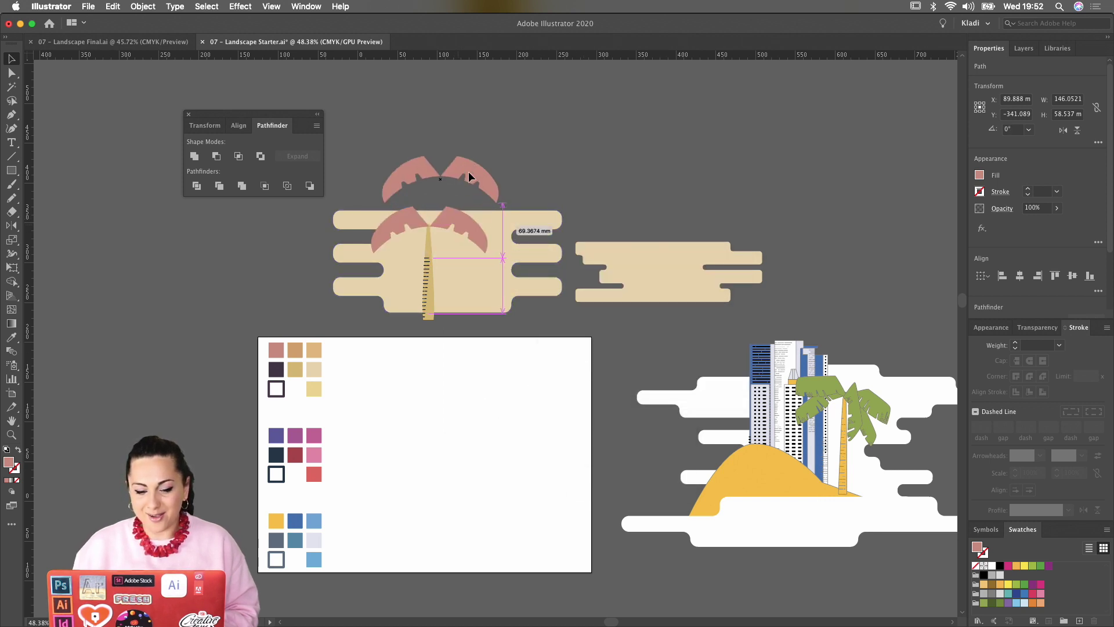
{"action": "key", "text": "super+h"}
{"action": "left_click", "coordinate": [493, 162]}
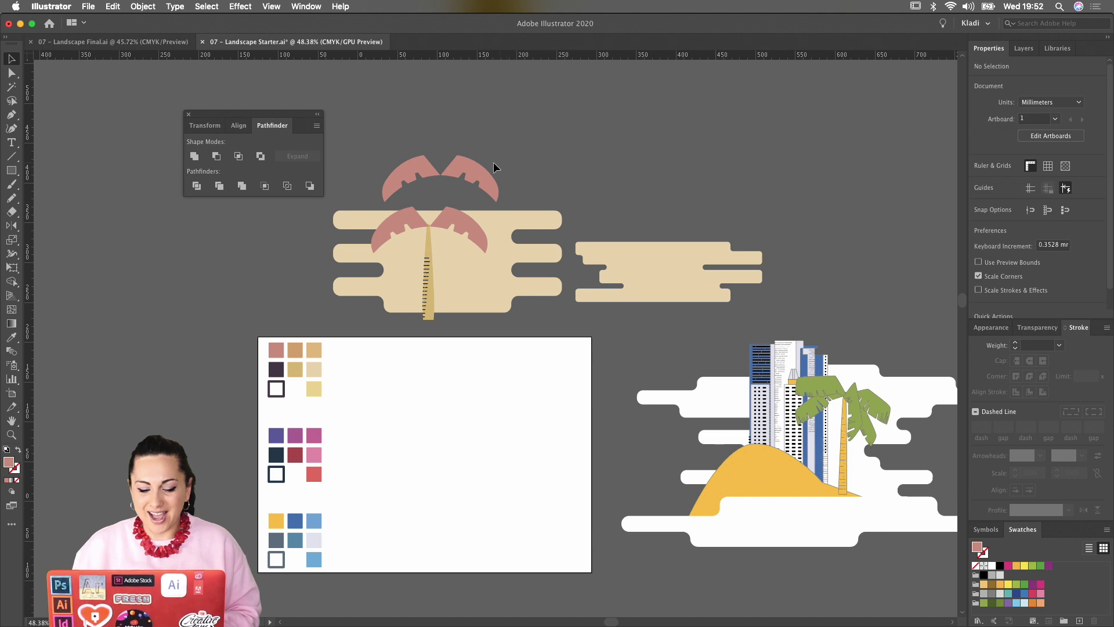
Rotate each of the two copied leaves upward and move them to the trunk's tip above the lower pair
{"action": "left_click", "coordinate": [479, 177]}
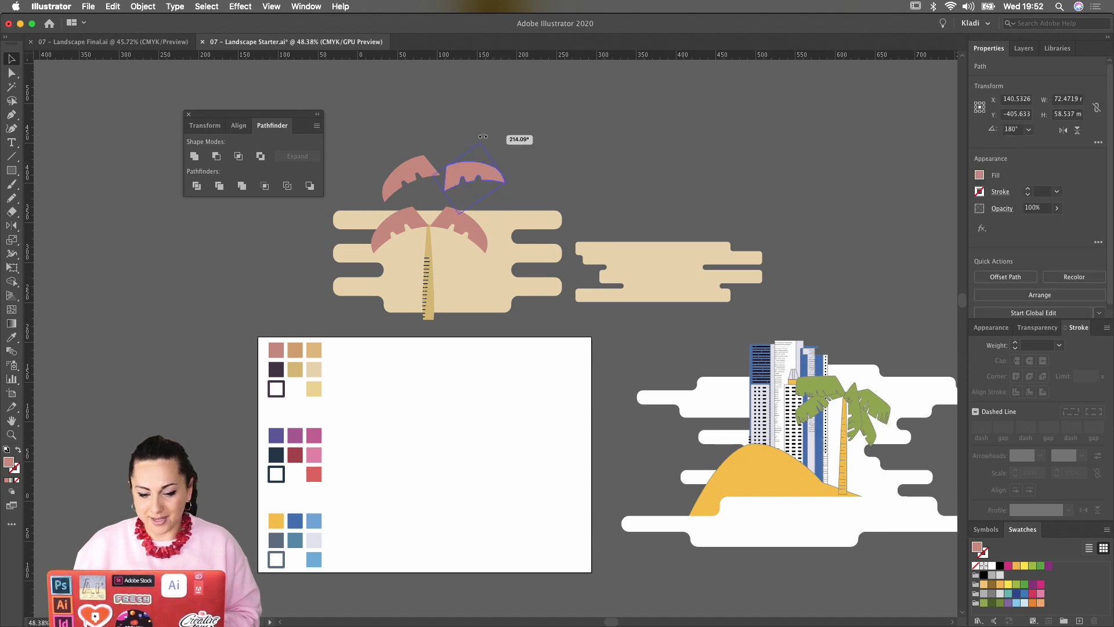
{"action": "left_click_drag", "start_coordinate": [506, 182], "coordinate": [459, 201]}
{"action": "left_click", "coordinate": [422, 159]}
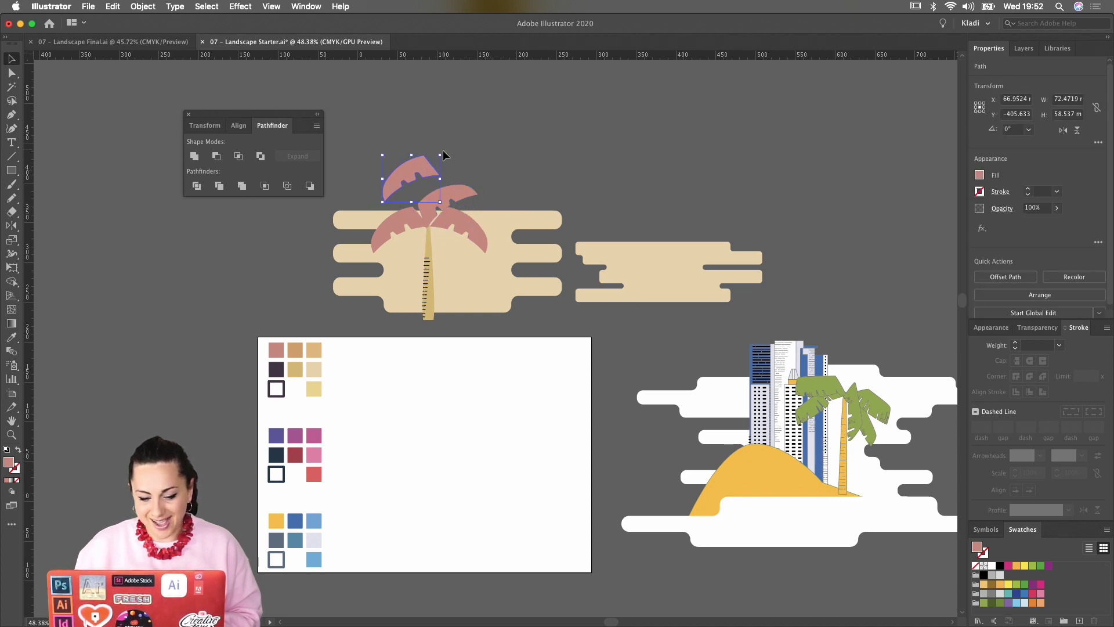
{"action": "left_click_drag", "start_coordinate": [425, 162], "coordinate": [421, 207]}
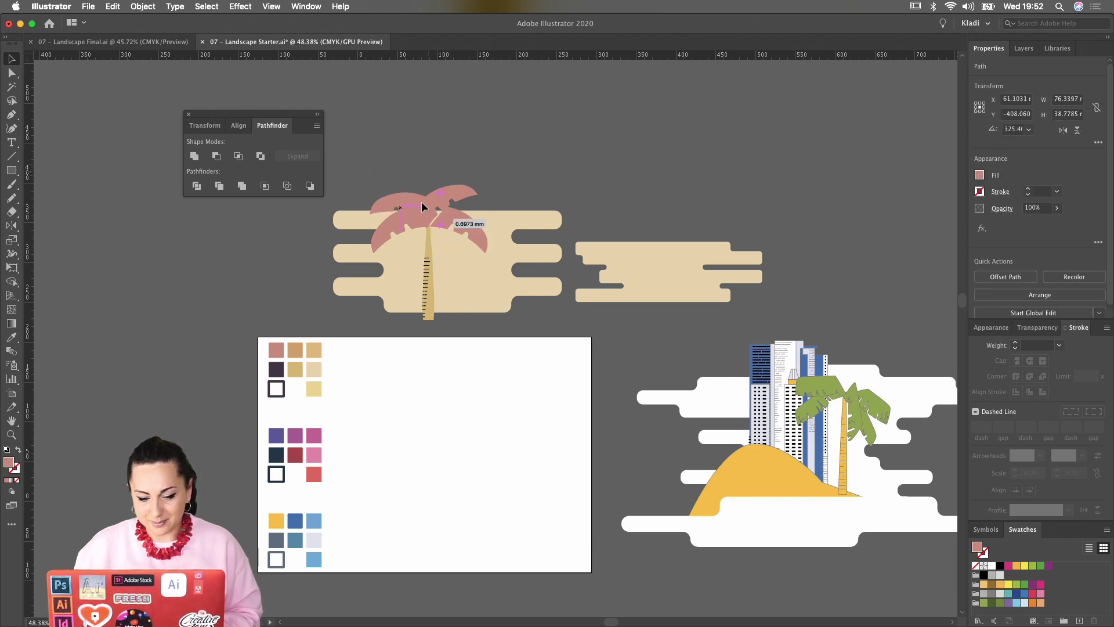
Outline all four leaves and the trunk with a 2 pt stroke with round caps and round joins, and deselect them
{"action": "left_click", "coordinate": [452, 203], "text": "shift"}
{"action": "left_click", "coordinate": [402, 229], "text": "shift"}
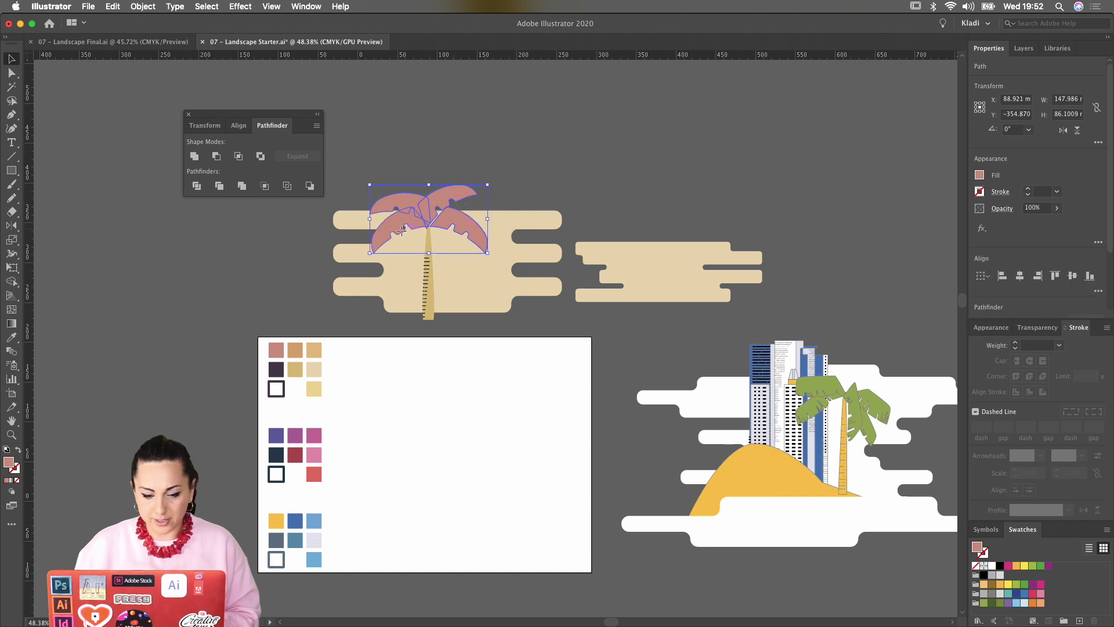
{"action": "left_click", "coordinate": [428, 243], "text": "shift"}
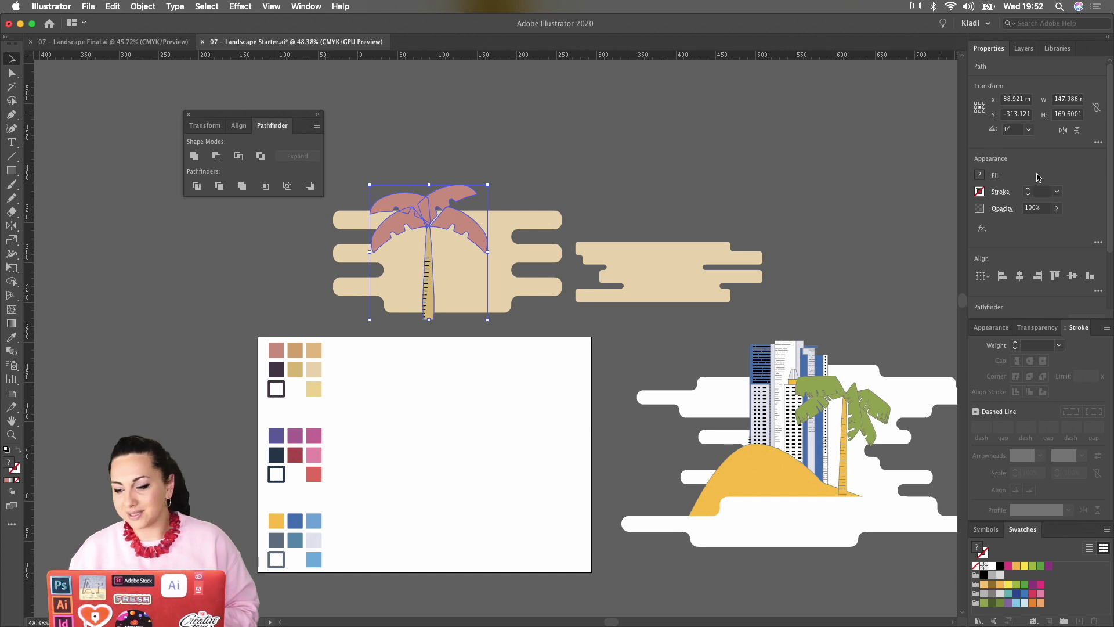
{"action": "left_click", "coordinate": [1028, 193]}
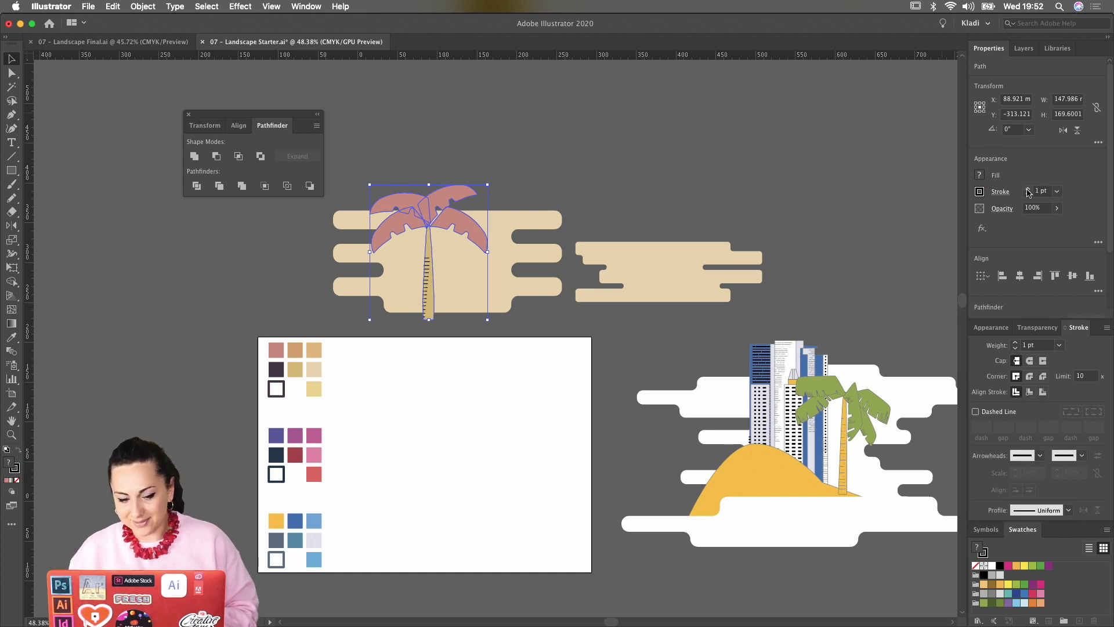
{"action": "left_click", "coordinate": [1029, 193]}
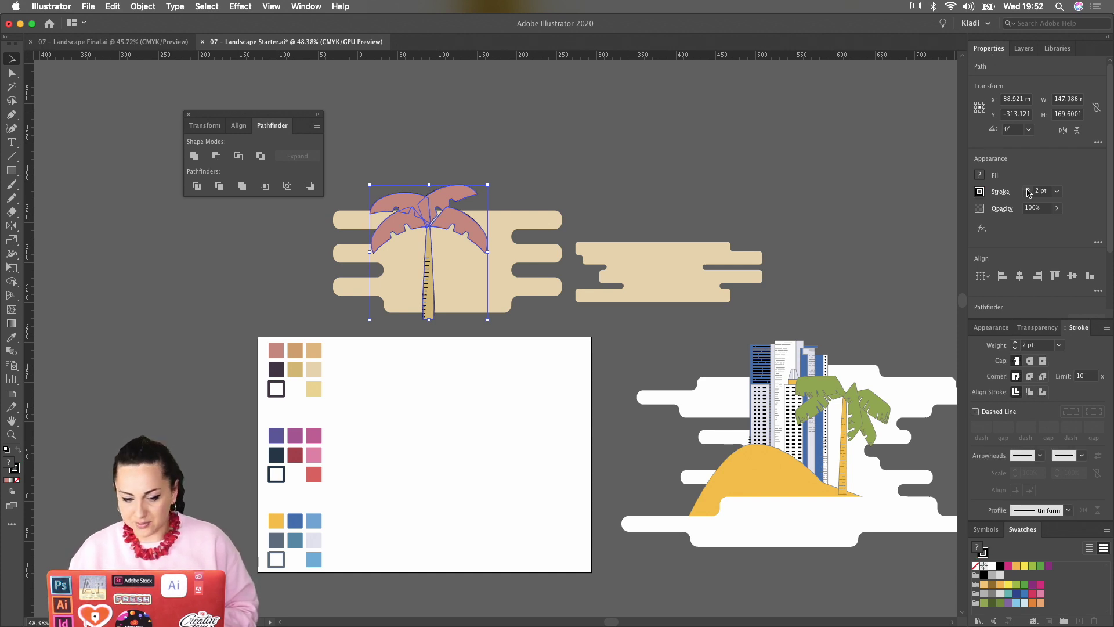
{"action": "left_click", "coordinate": [1000, 192]}
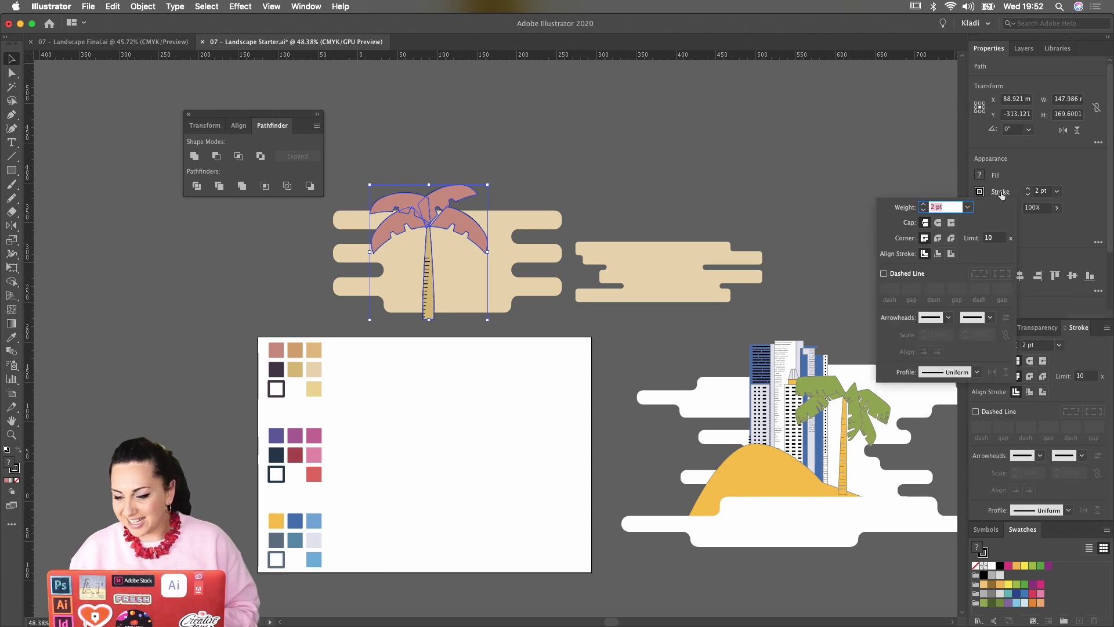
{"action": "left_click", "coordinate": [938, 222]}
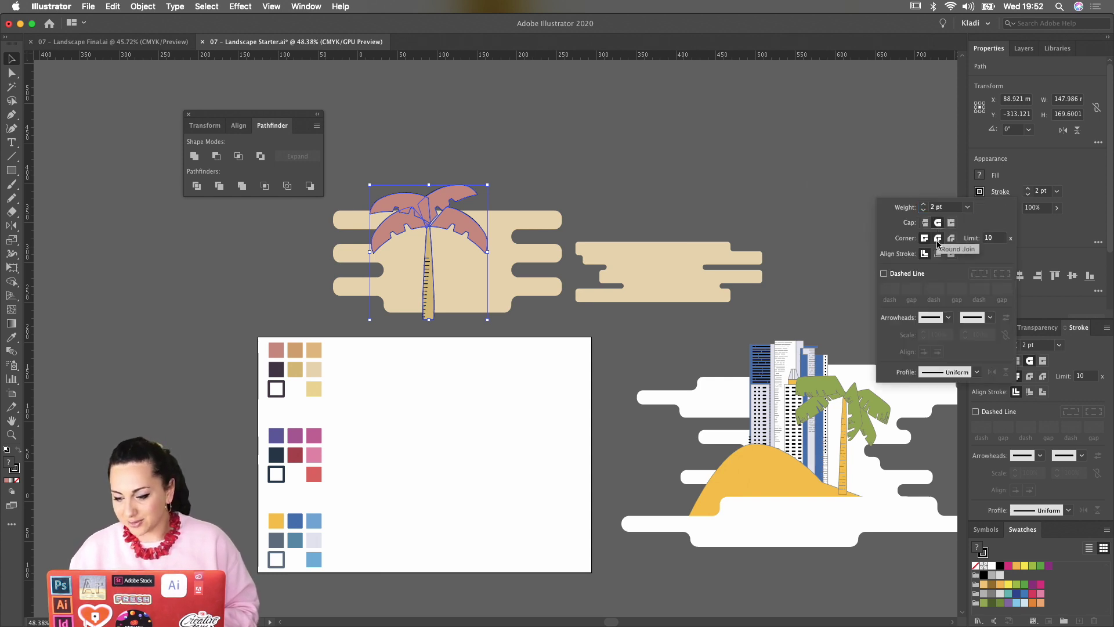
{"action": "left_click", "coordinate": [938, 239]}
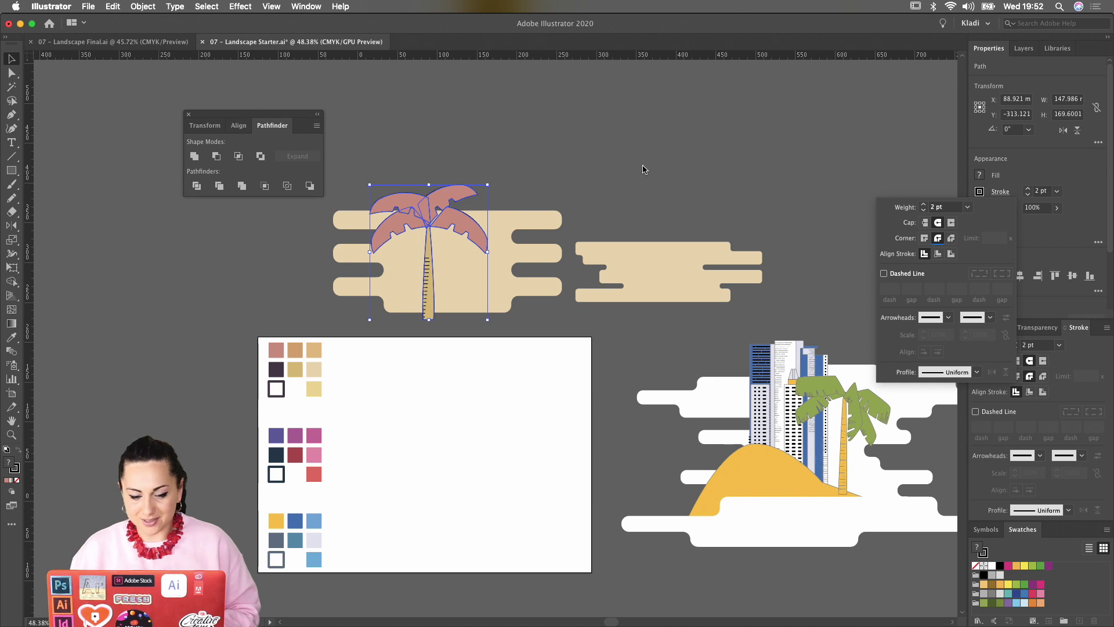
{"action": "scroll", "coordinate": [535, 158], "scroll_direction": "up", "scroll_amount": 5}
{"action": "left_click", "coordinate": [560, 162]}
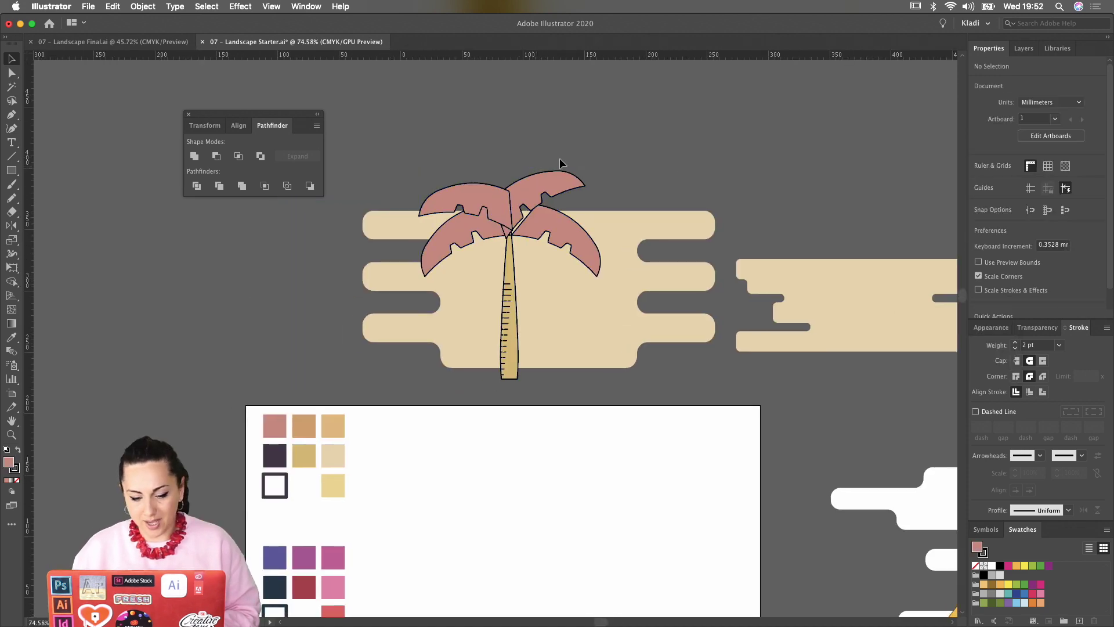
Nudge the two upper leaves so their bases meet neatly at the trunk's tip
{"action": "scroll", "coordinate": [528, 183], "scroll_direction": "up", "scroll_amount": 5}
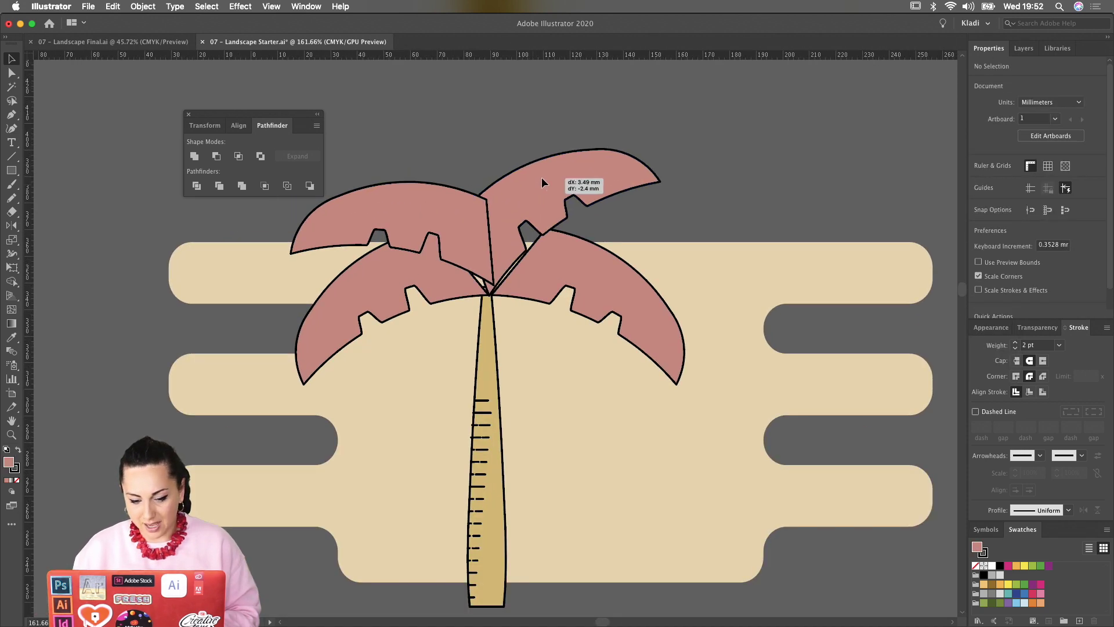
{"action": "left_click", "coordinate": [541, 176]}
{"action": "left_click", "coordinate": [450, 200]}
{"action": "left_click_drag", "start_coordinate": [450, 211], "coordinate": [445, 221]}
{"action": "scroll", "coordinate": [654, 168], "scroll_direction": "down", "scroll_amount": 3}
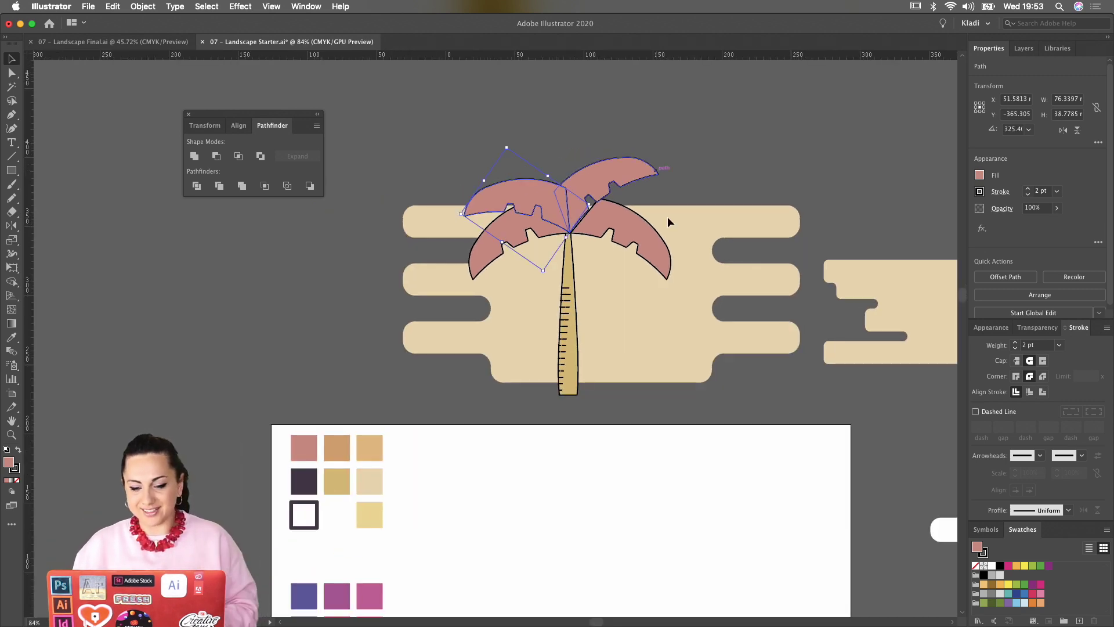
Lower the cloud behind the palm to the trunk's base, then narrow it and stretch its upper edge up behind the leaves
{"action": "left_click_drag", "start_coordinate": [643, 322], "coordinate": [640, 336]}
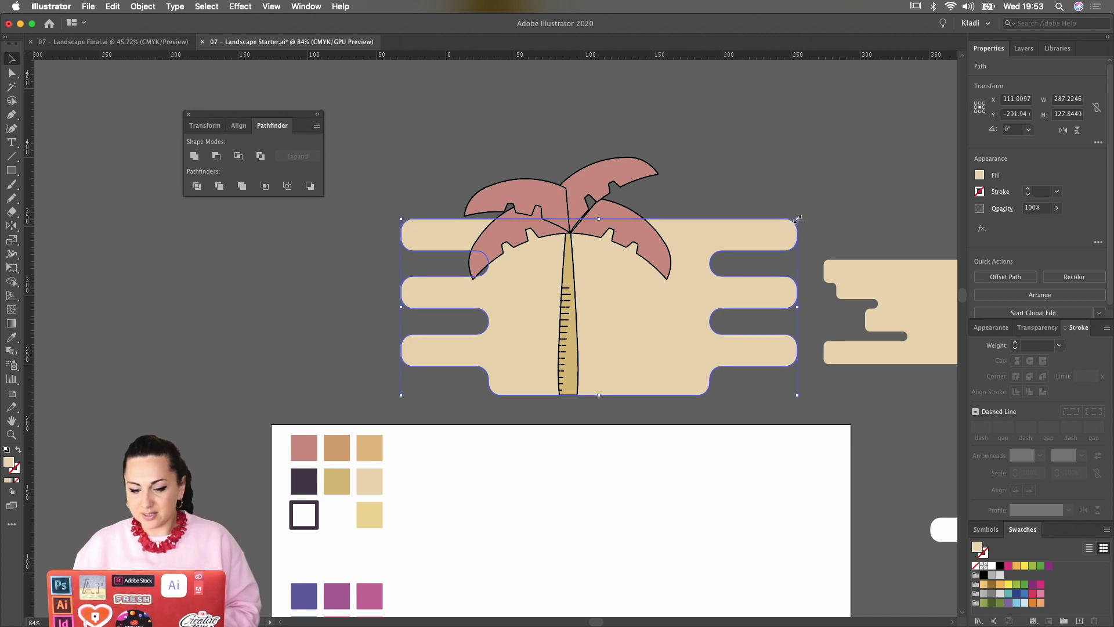
{"action": "left_click_drag", "start_coordinate": [797, 224], "coordinate": [765, 233]}
{"action": "left_click", "coordinate": [754, 179]}
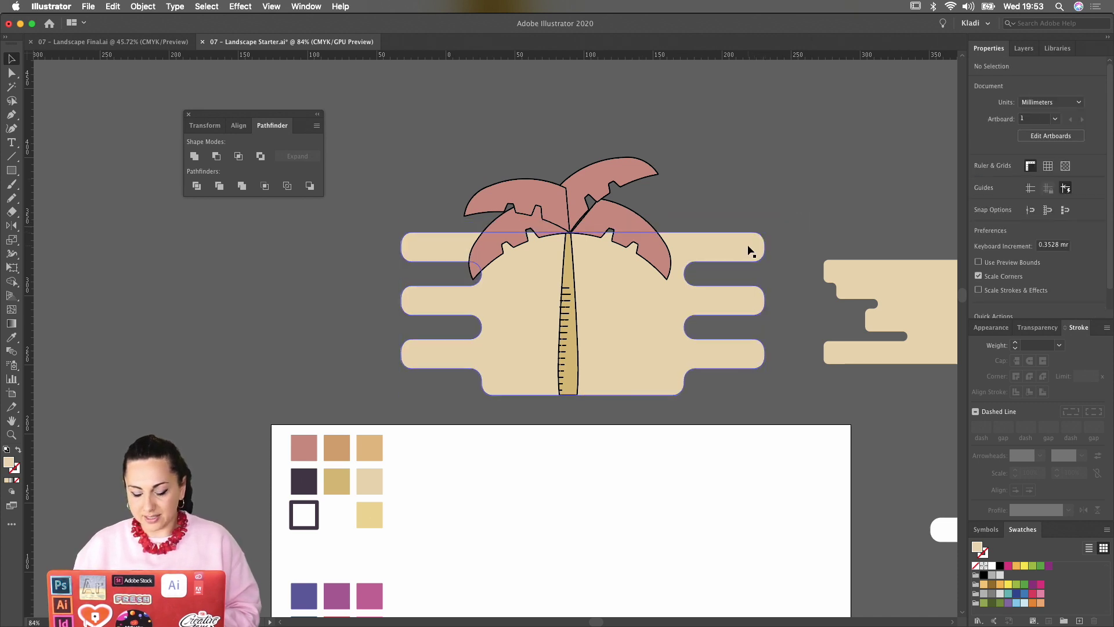
{"action": "left_click", "coordinate": [743, 249]}
{"action": "left_click_drag", "start_coordinate": [582, 232], "coordinate": [581, 192]}
{"action": "left_click", "coordinate": [719, 158]}
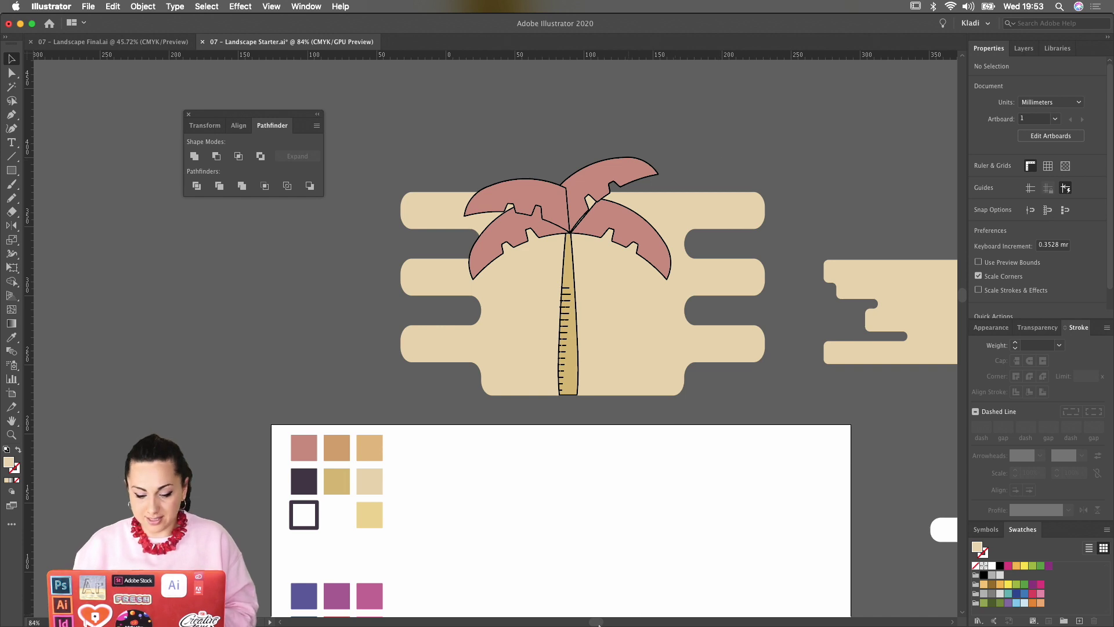
Switch to Chrome and look through the Instagram profile's photos of skylines and palm trees for inspiration
{"action": "left_click", "coordinate": [403, 616]}
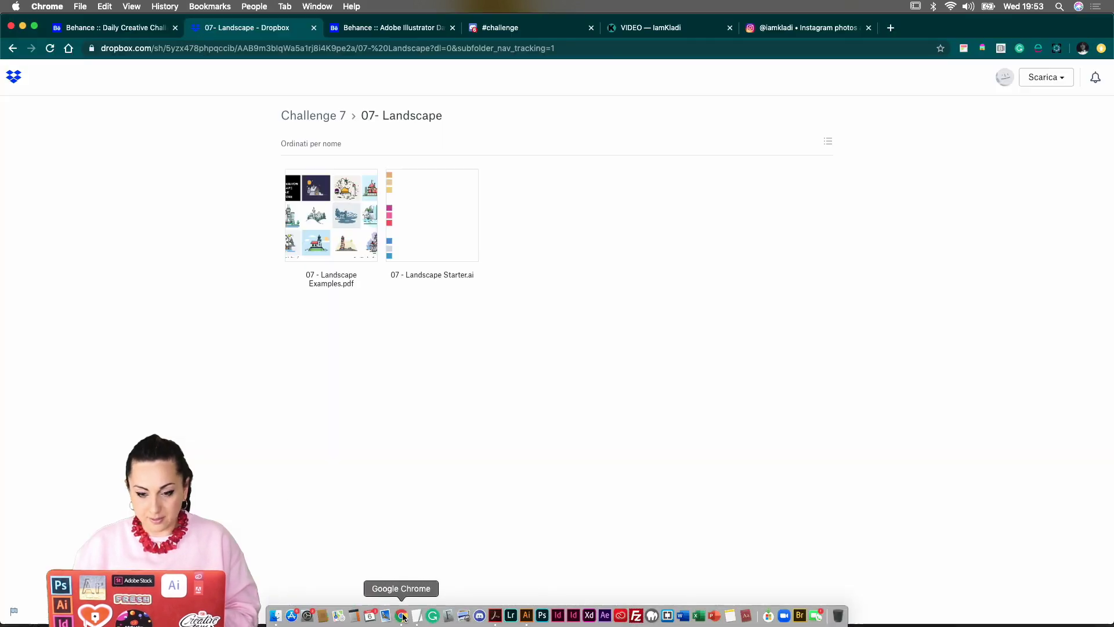
{"action": "left_click", "coordinate": [770, 30]}
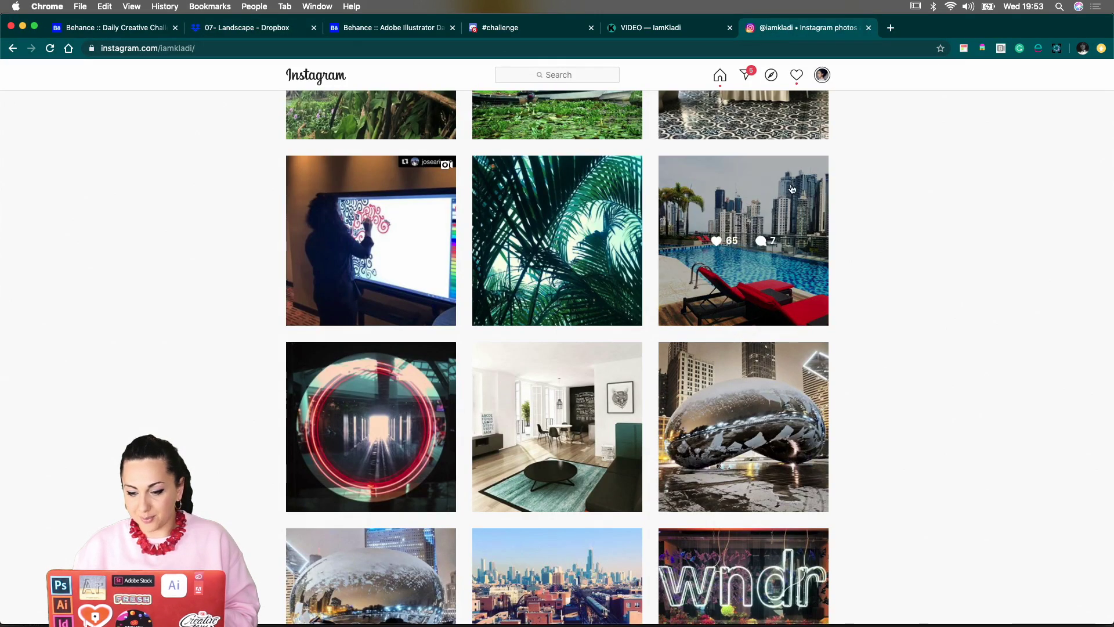
{"action": "scroll", "coordinate": [792, 188], "scroll_direction": "up", "scroll_amount": 5, "text": "ctrl"}
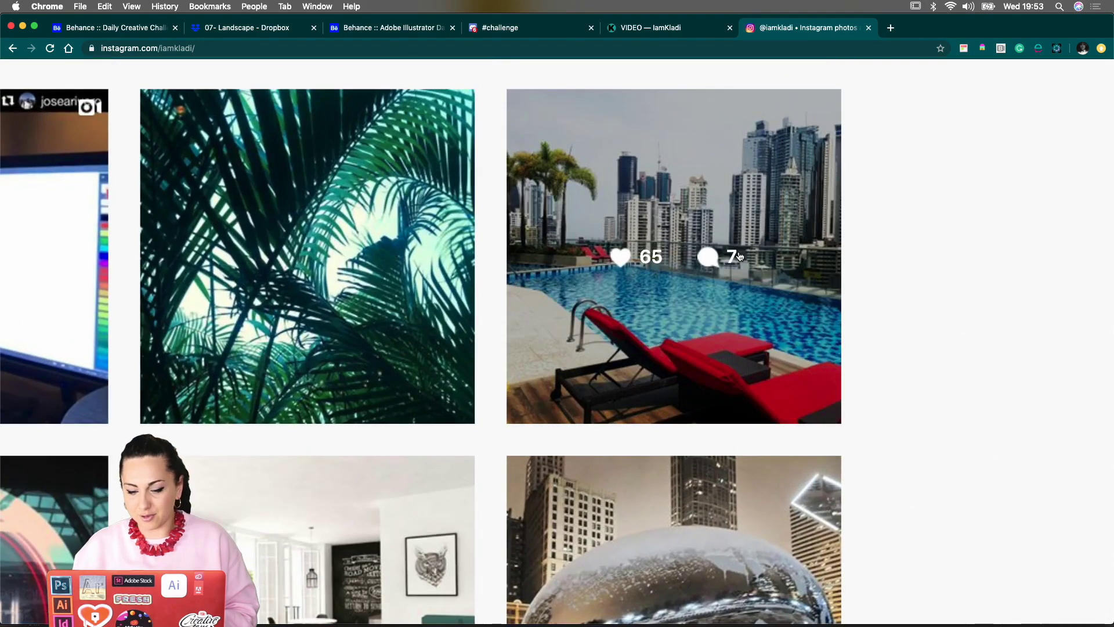
{"action": "scroll", "coordinate": [740, 256], "scroll_direction": "down", "scroll_amount": 5, "text": "ctrl"}
{"action": "scroll", "coordinate": [739, 255], "scroll_direction": "up", "scroll_amount": 10}
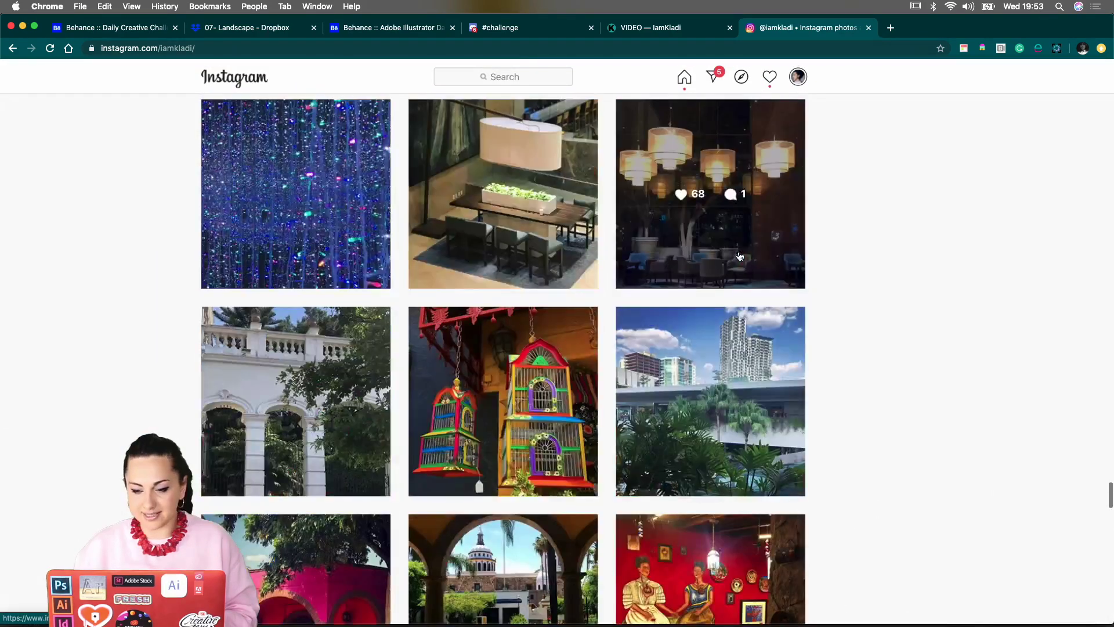
{"action": "scroll", "coordinate": [740, 256], "scroll_direction": "up", "scroll_amount": 15}
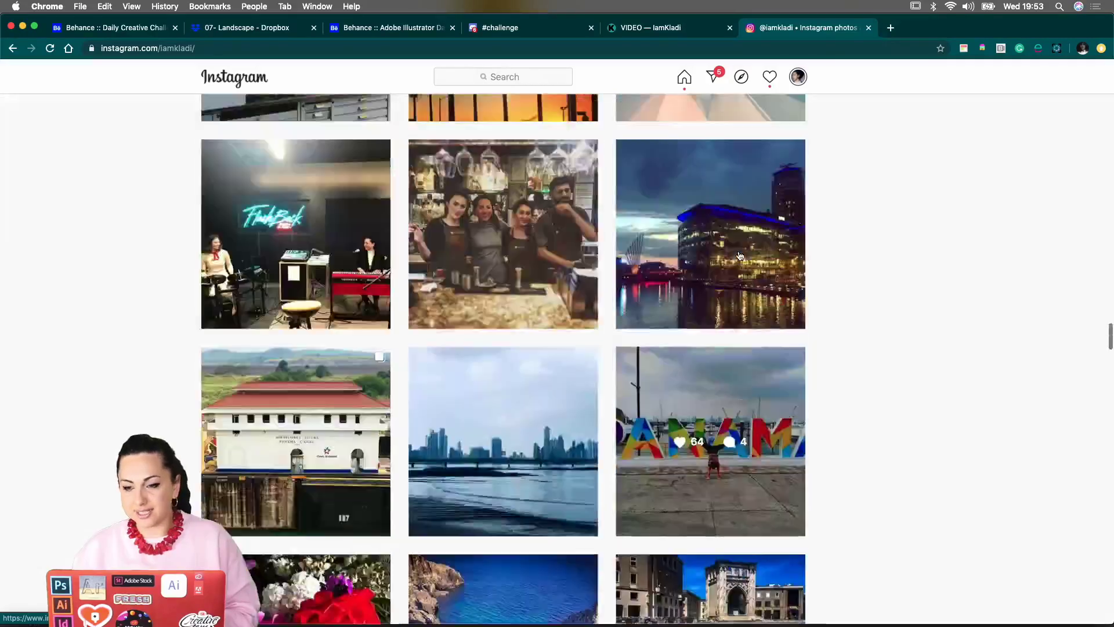
Examine the Panama story highlight cover on the Instagram profile, and return to Illustrator
{"action": "scroll", "coordinate": [740, 256], "scroll_direction": "up", "scroll_amount": 15}
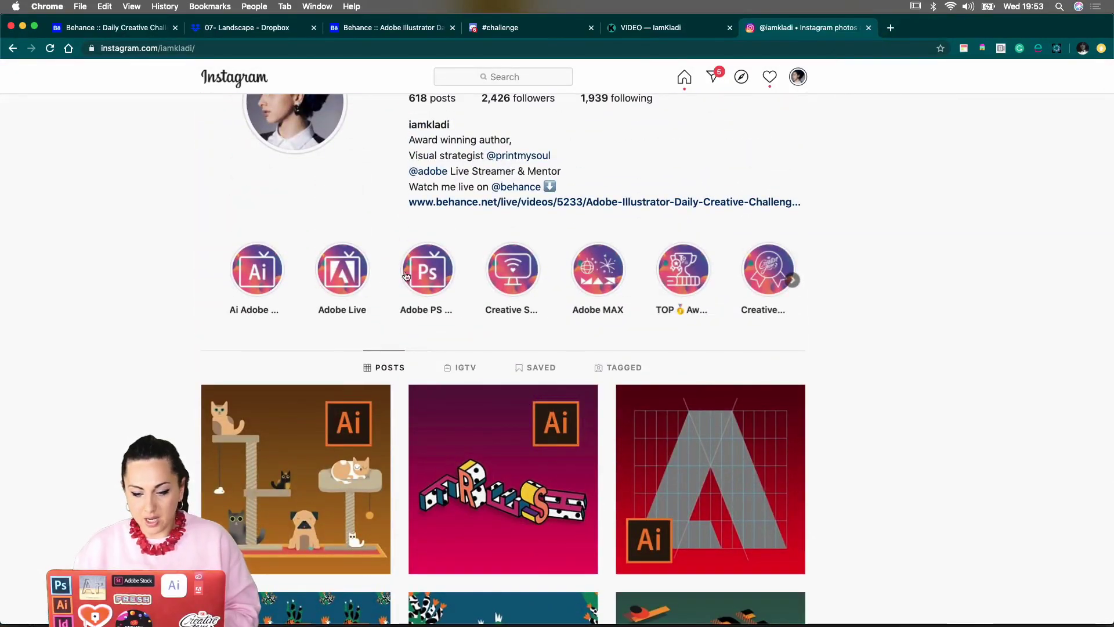
{"action": "left_click", "coordinate": [792, 280]}
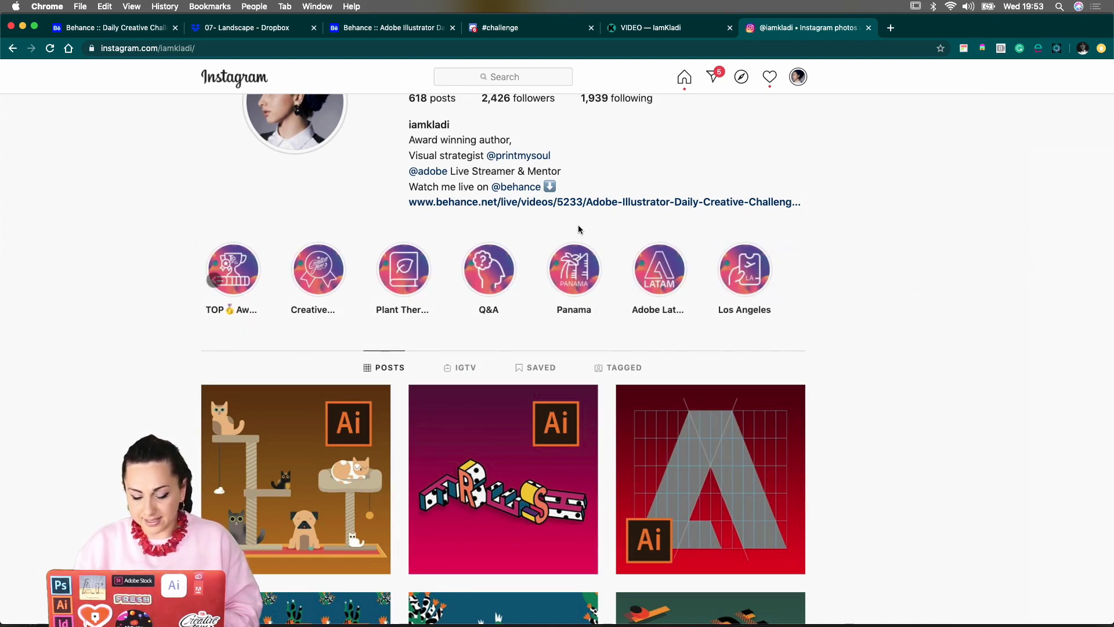
{"action": "scroll", "coordinate": [578, 230], "scroll_direction": "up", "scroll_amount": 5}
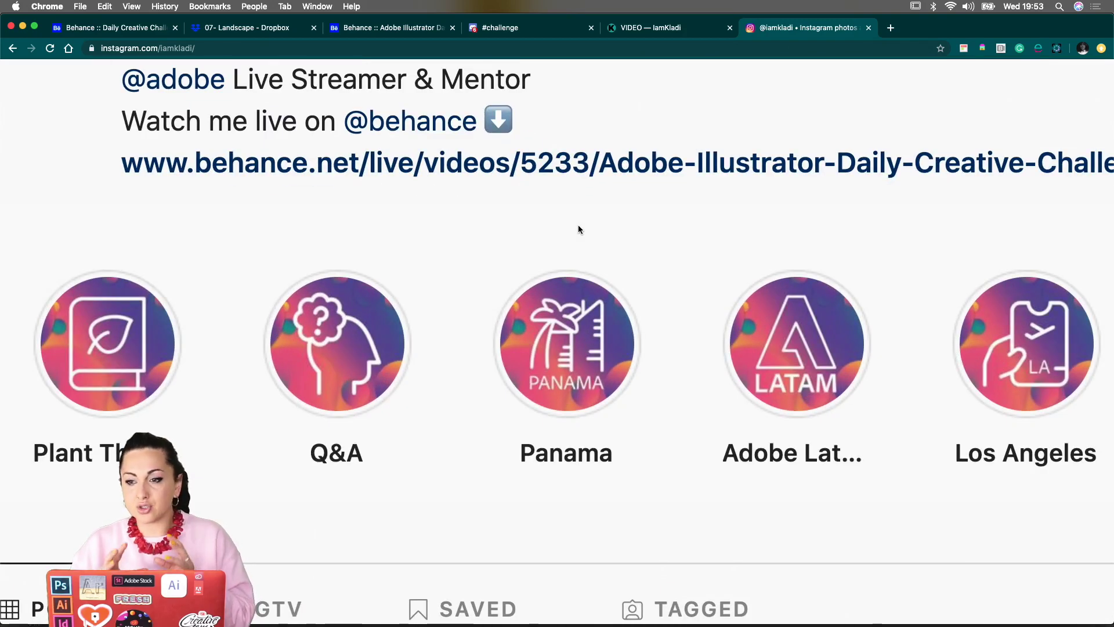
{"action": "scroll", "coordinate": [578, 229], "scroll_direction": "down", "scroll_amount": 5}
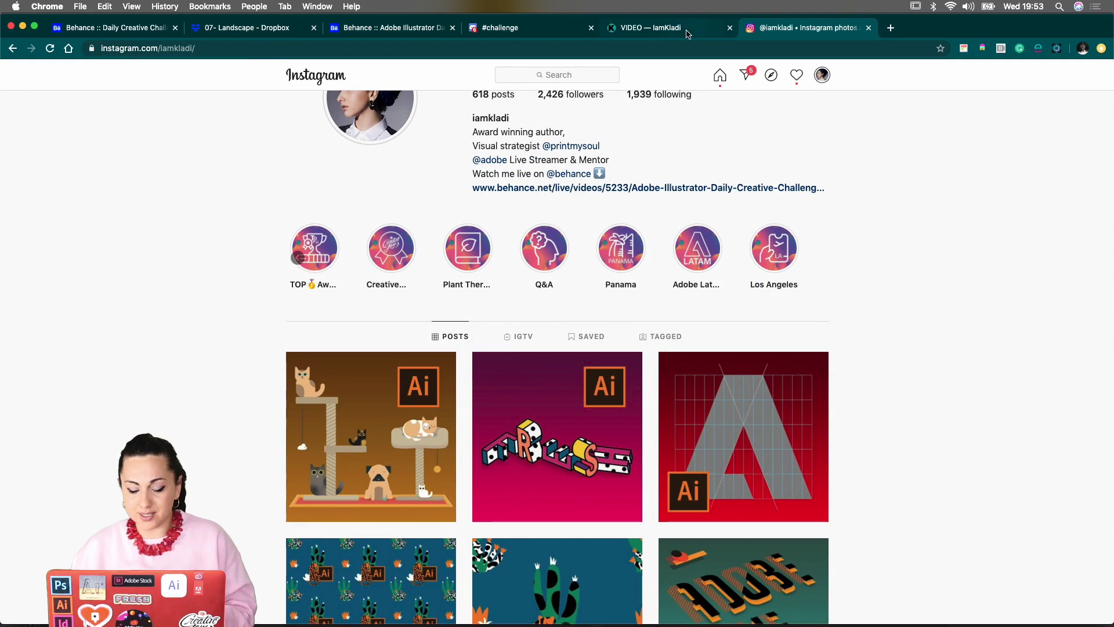
{"action": "mouse_move", "coordinate": [620, 622]}
{"action": "left_click", "coordinate": [525, 616]}
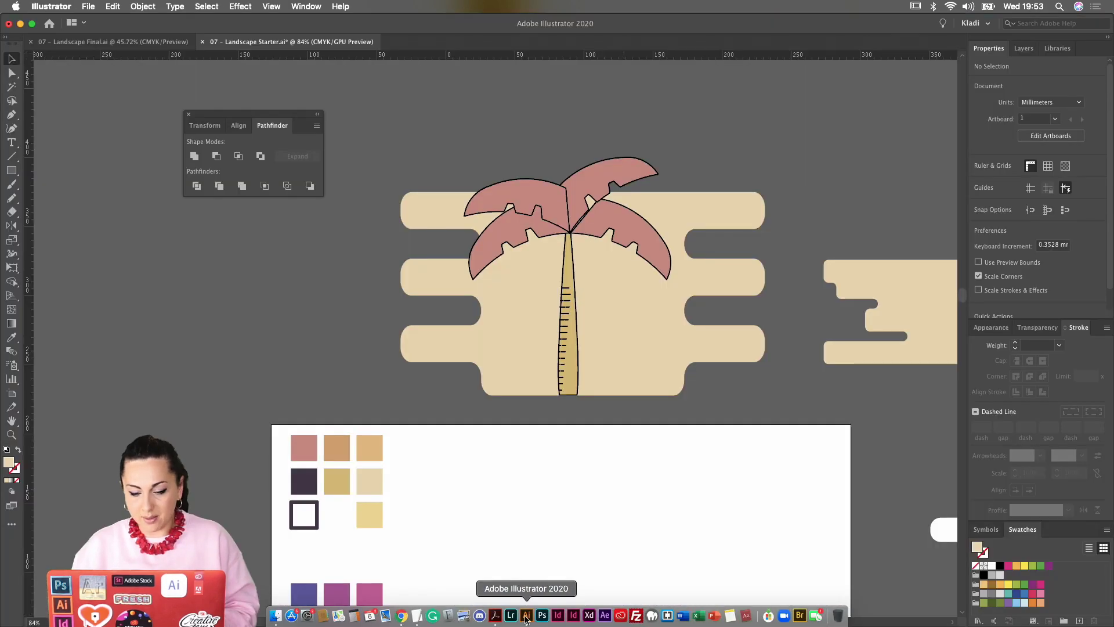